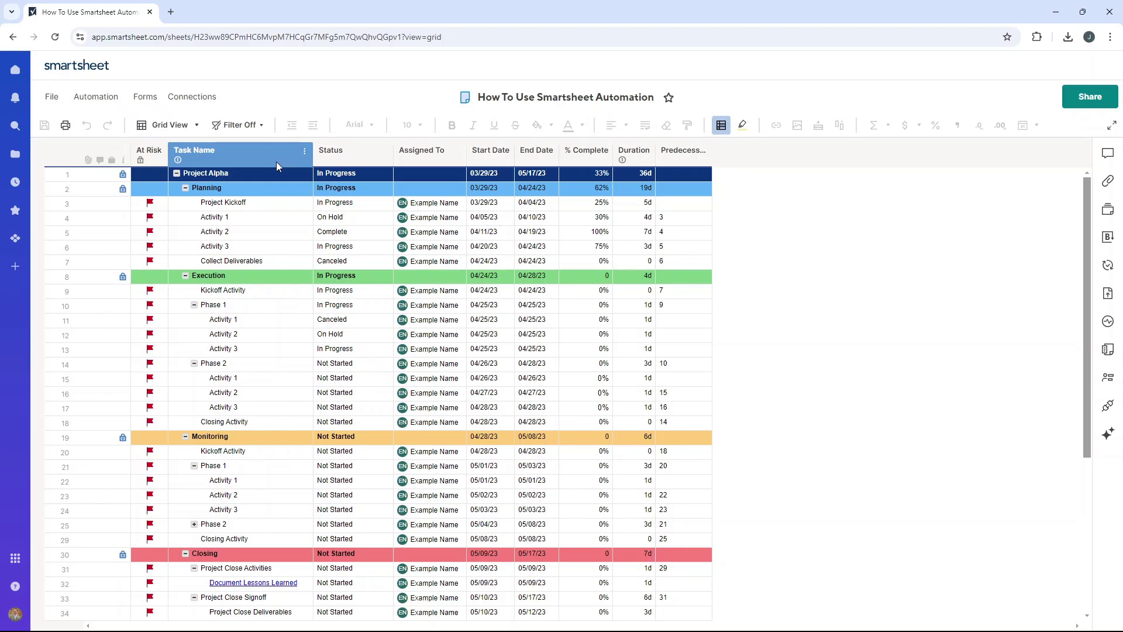
Review the project sheet's columns from Task Name and Status through Predecessors, including the Start Date and End Date columns
{"action": "left_click", "coordinate": [272, 158]}
{"action": "left_click", "coordinate": [349, 146]}
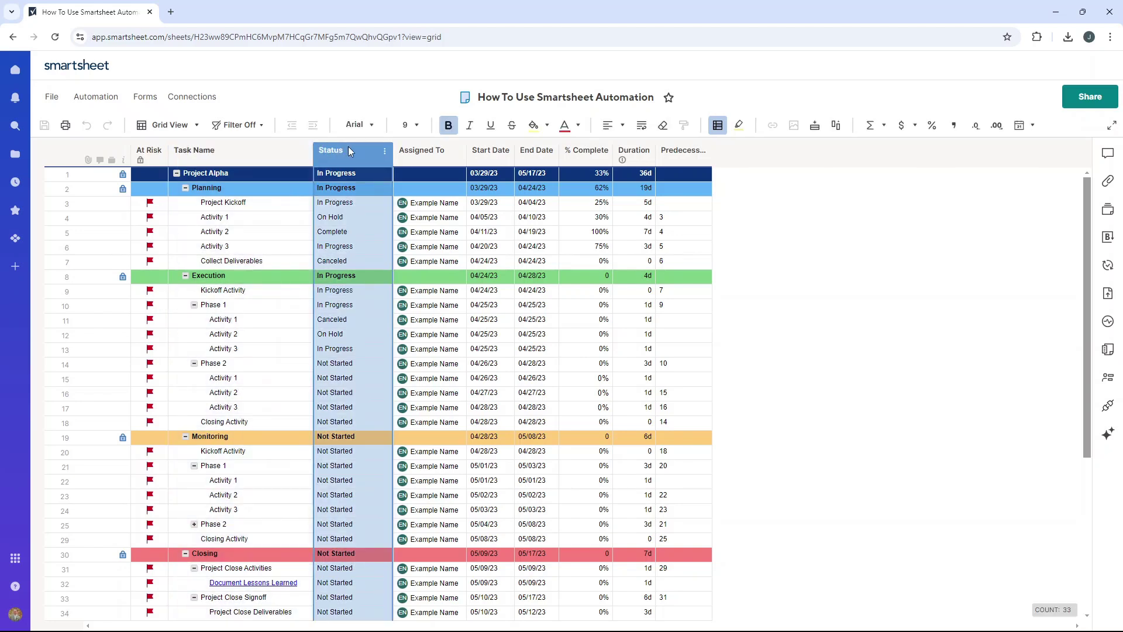
{"action": "left_click", "coordinate": [417, 157]}
{"action": "left_click", "coordinate": [494, 157]}
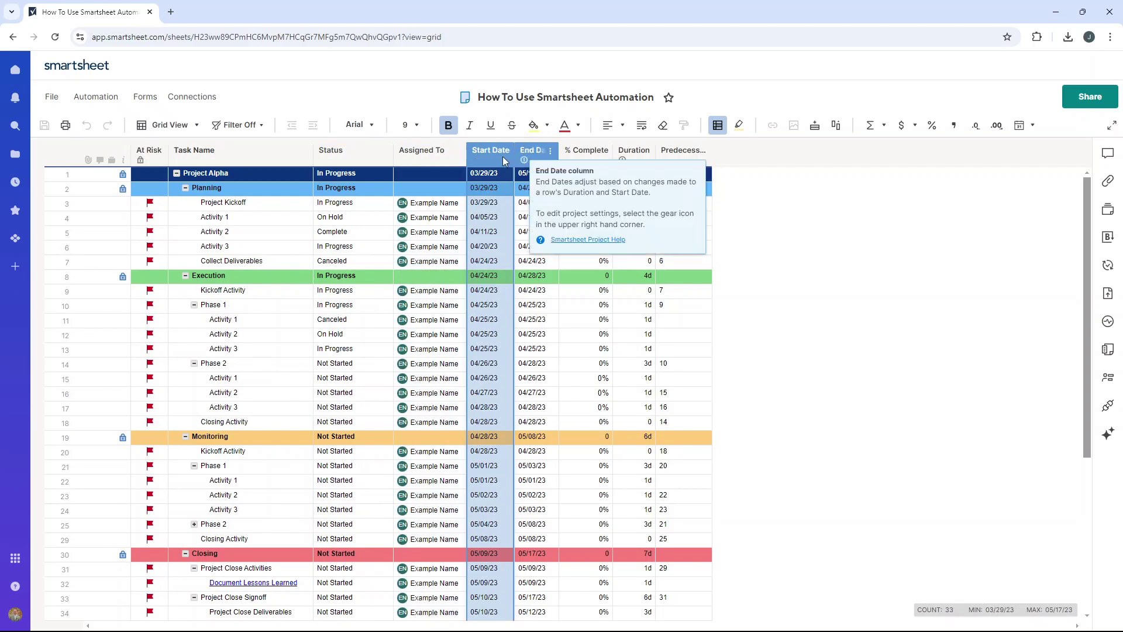
{"action": "left_click", "coordinate": [578, 156]}
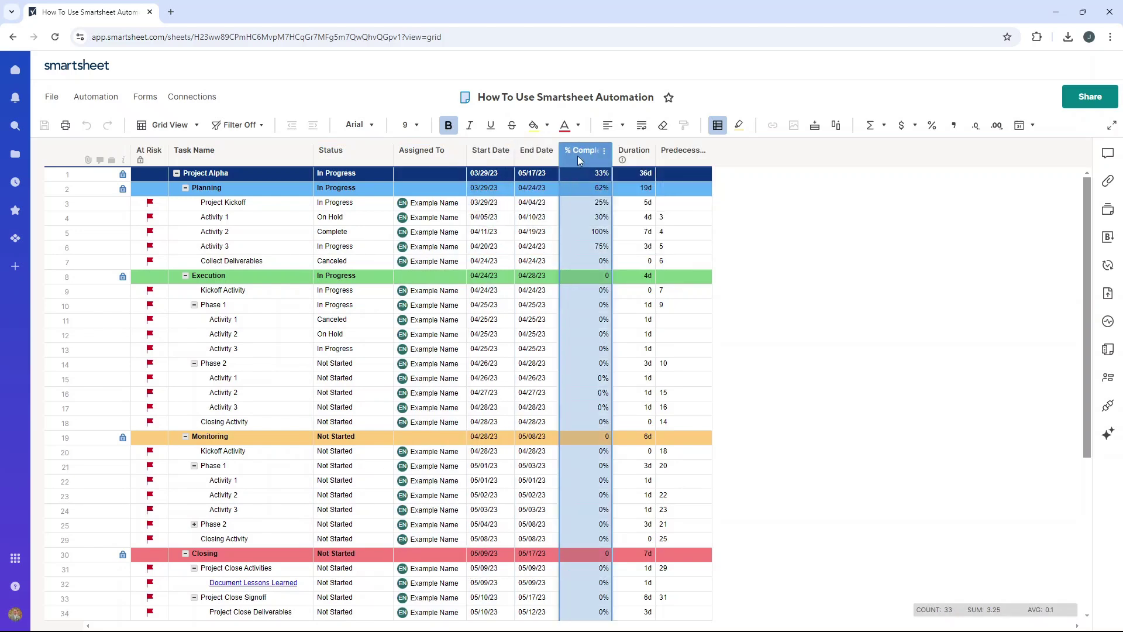
{"action": "left_click", "coordinate": [636, 157]}
{"action": "left_click", "coordinate": [665, 156]}
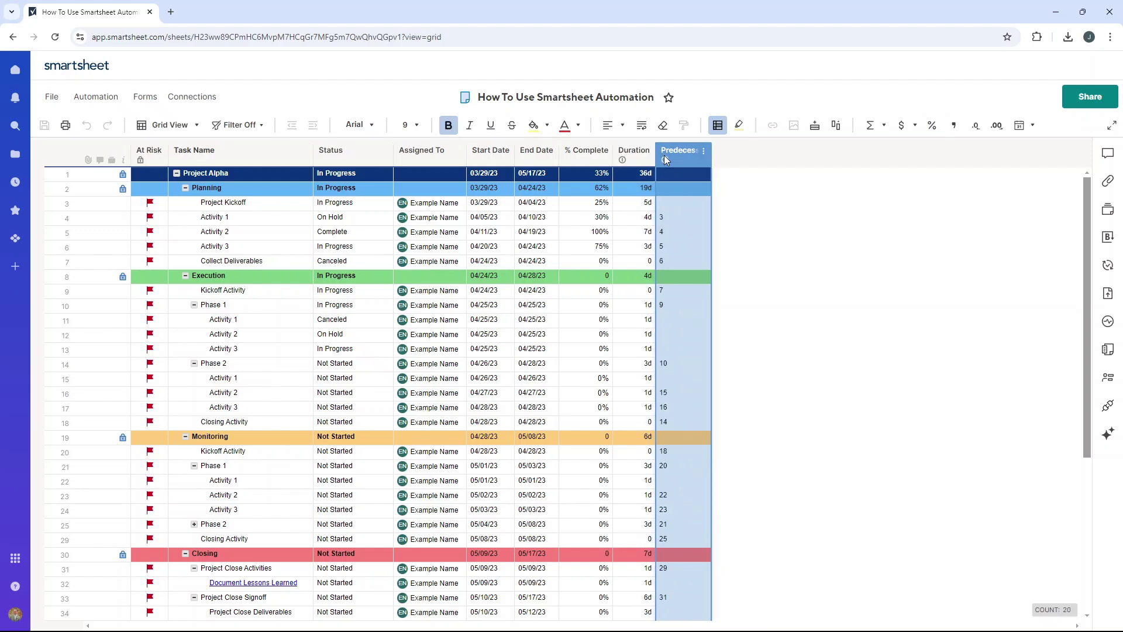
{"action": "left_click", "coordinate": [781, 181]}
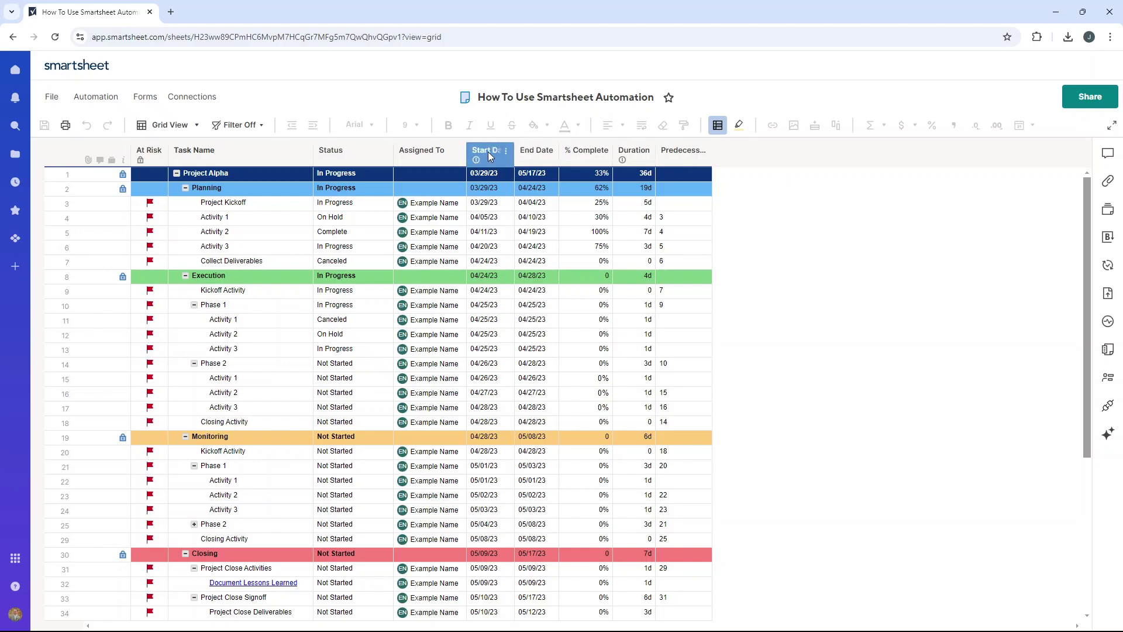
{"action": "left_click", "coordinate": [488, 152]}
{"action": "left_click", "coordinate": [533, 152]}
{"action": "left_click", "coordinate": [783, 197]}
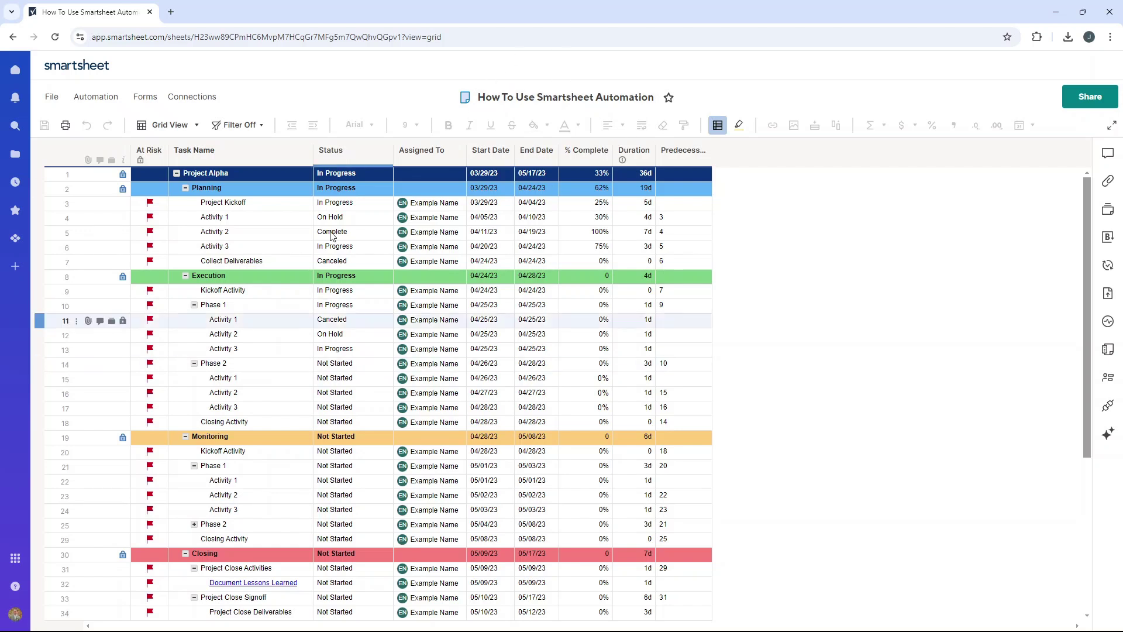
View the sheet's automation workflow management page, and return to the sheet
{"action": "left_click", "coordinate": [97, 97]}
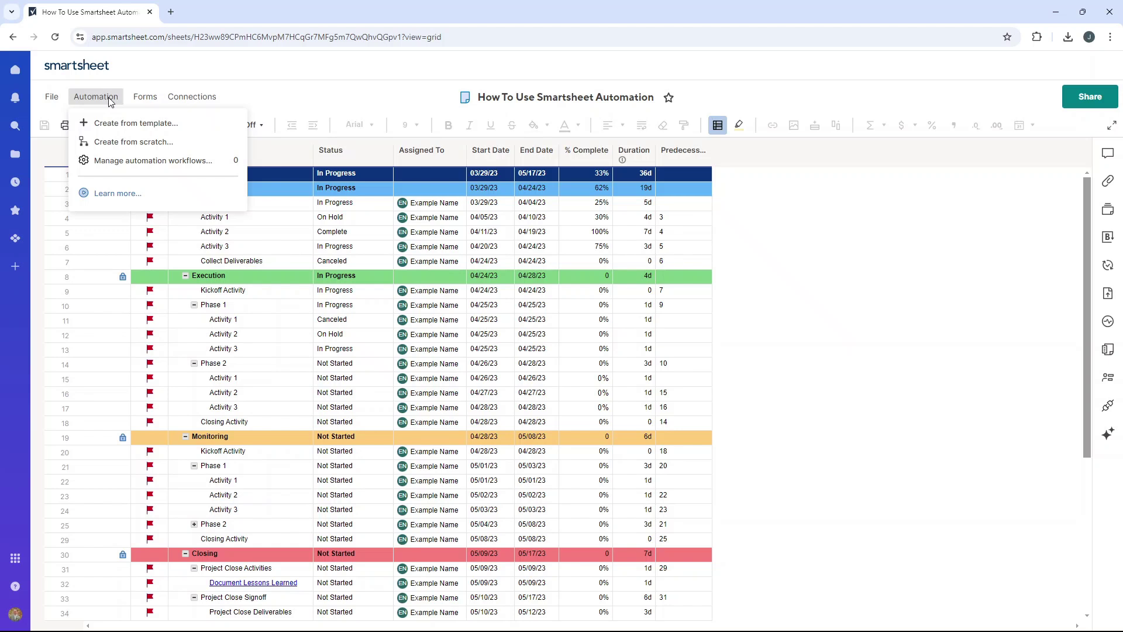
{"action": "left_click", "coordinate": [141, 165]}
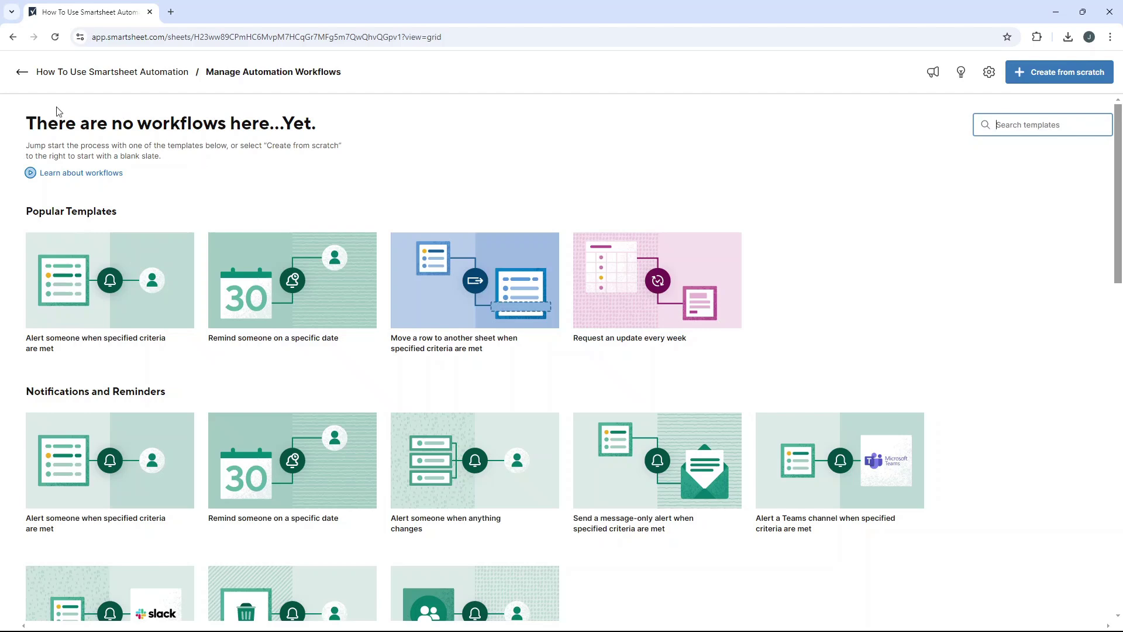
{"action": "left_click", "coordinate": [23, 72]}
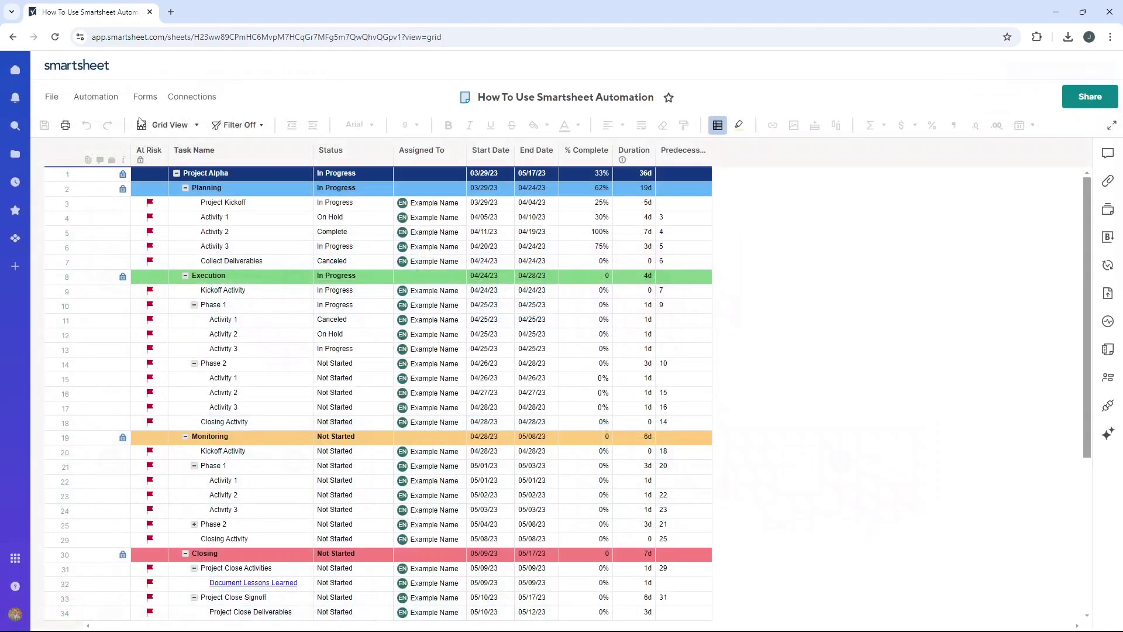
Browse the automation template gallery from Popular Templates through Sheet Changes, and return to the sheet
{"action": "left_click", "coordinate": [89, 102]}
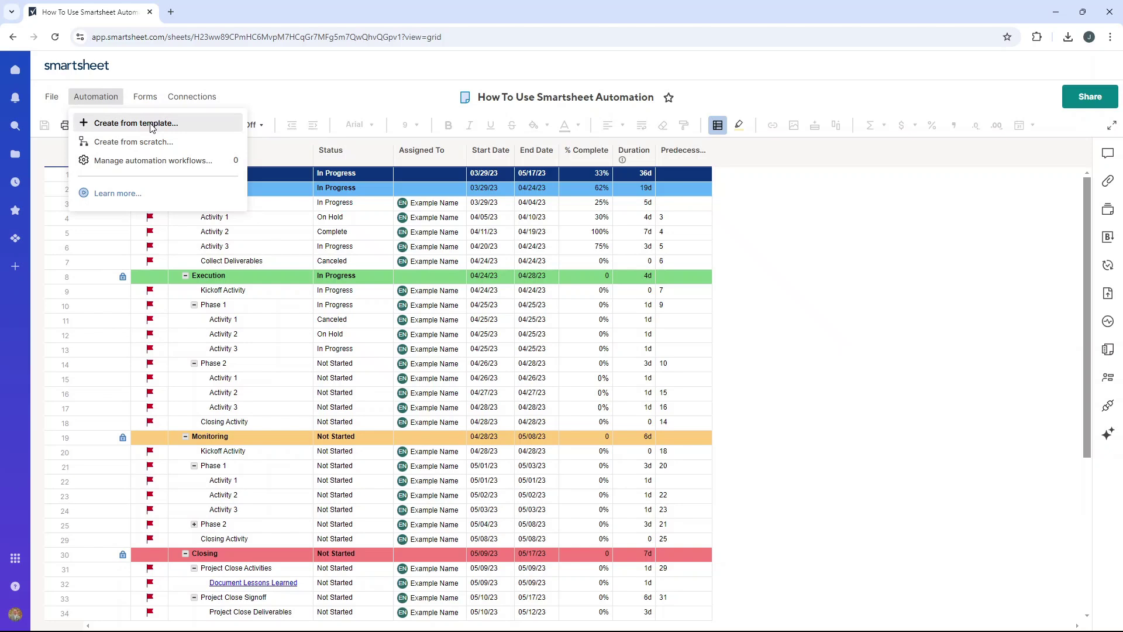
{"action": "left_click", "coordinate": [191, 132]}
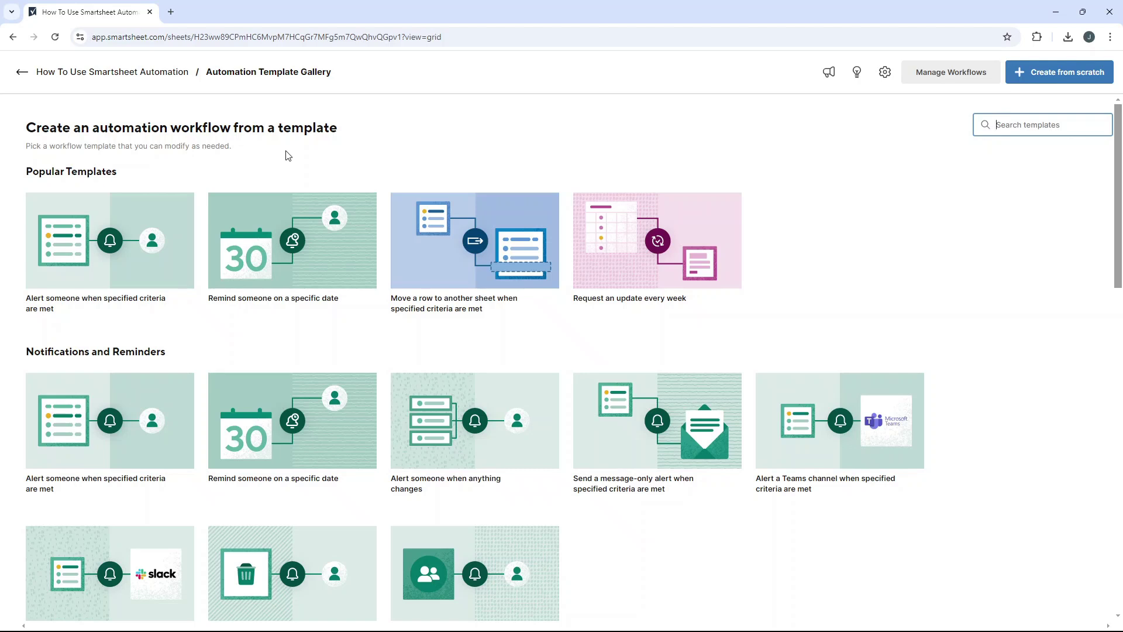
{"action": "double_click", "coordinate": [120, 353]}
{"action": "left_click", "coordinate": [120, 352]}
{"action": "scroll", "coordinate": [98, 339], "scroll_direction": "down", "scroll_amount": 2}
{"action": "scroll", "coordinate": [98, 339], "scroll_direction": "down", "scroll_amount": 6}
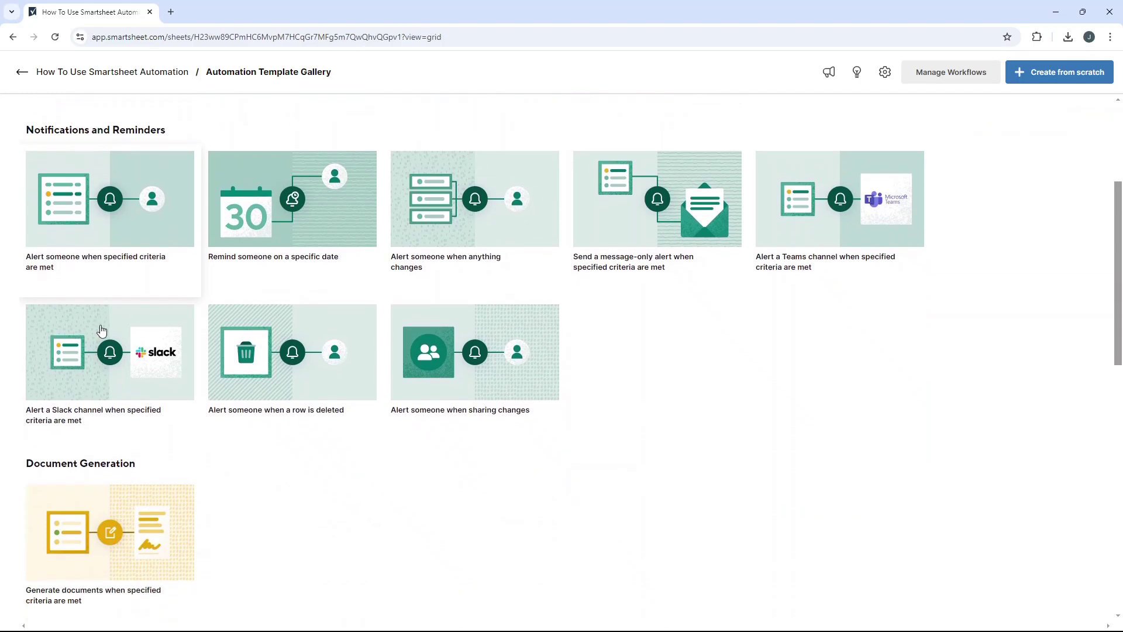
{"action": "scroll", "coordinate": [158, 328], "scroll_direction": "down", "scroll_amount": 2}
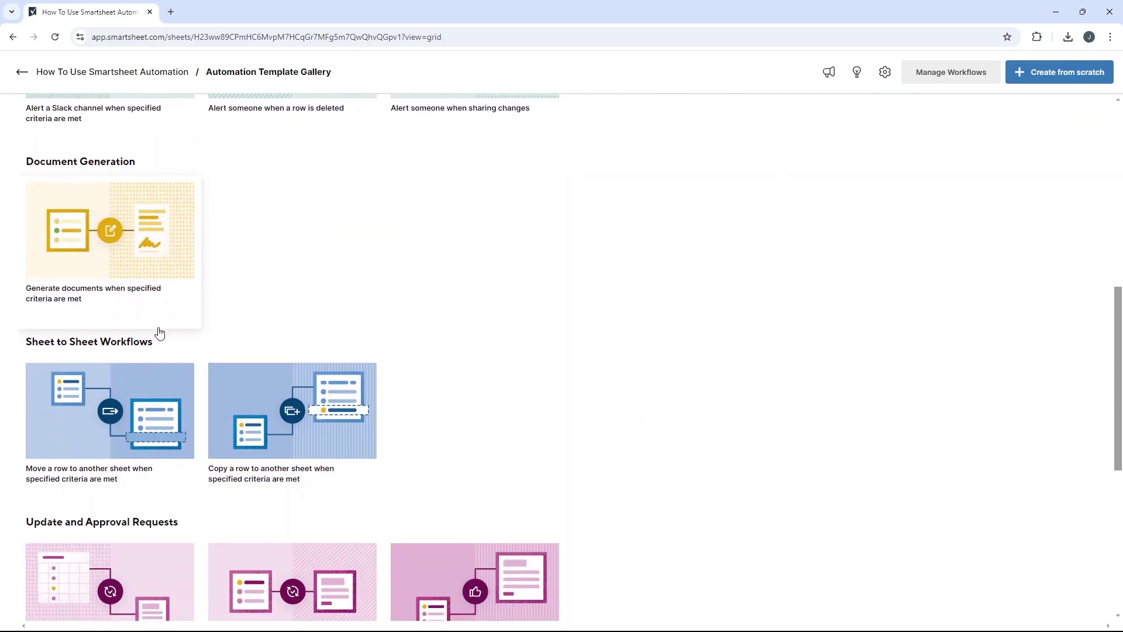
{"action": "scroll", "coordinate": [163, 326], "scroll_direction": "down", "scroll_amount": 2}
{"action": "scroll", "coordinate": [191, 367], "scroll_direction": "down", "scroll_amount": 5}
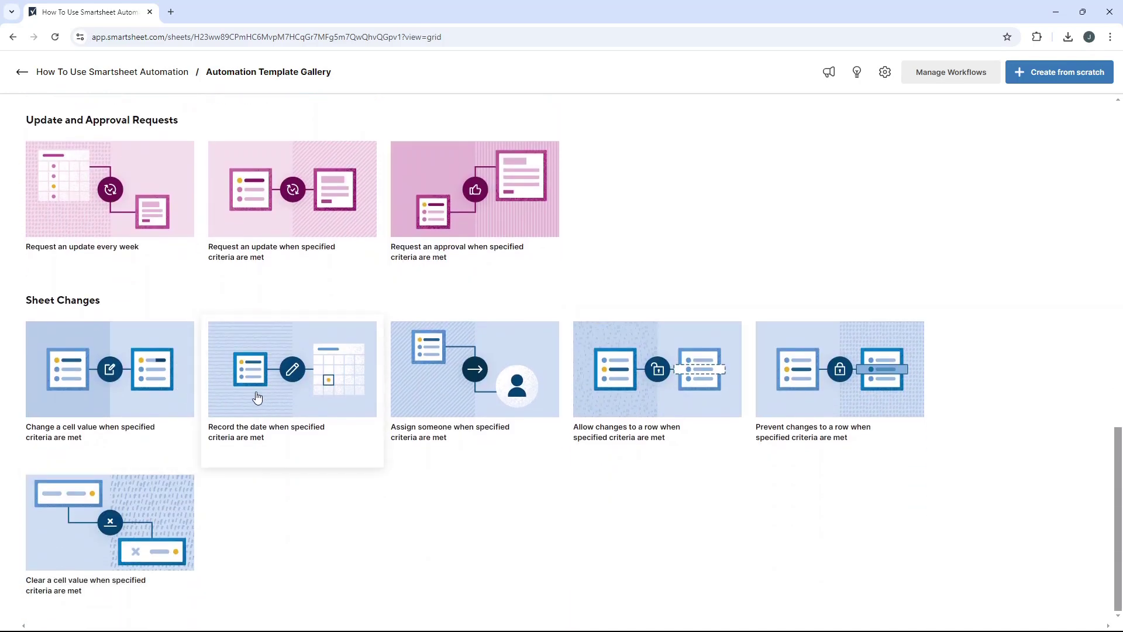
{"action": "scroll", "coordinate": [562, 316], "scroll_direction": "up", "scroll_amount": 10}
{"action": "scroll", "coordinate": [572, 319], "scroll_direction": "up", "scroll_amount": 6}
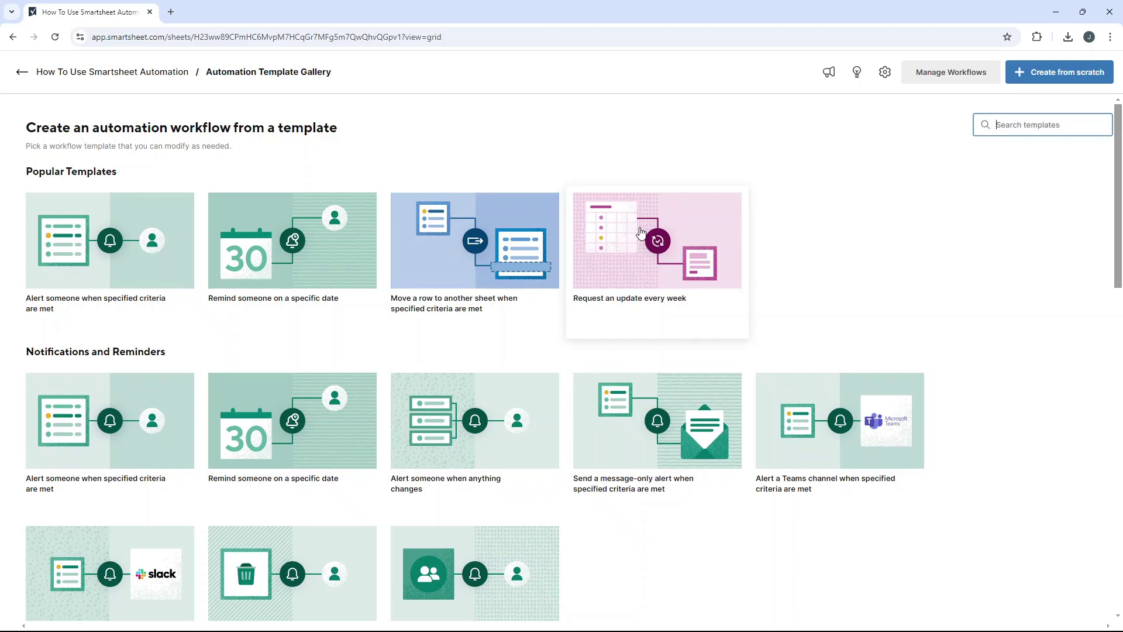
{"action": "left_click", "coordinate": [22, 78]}
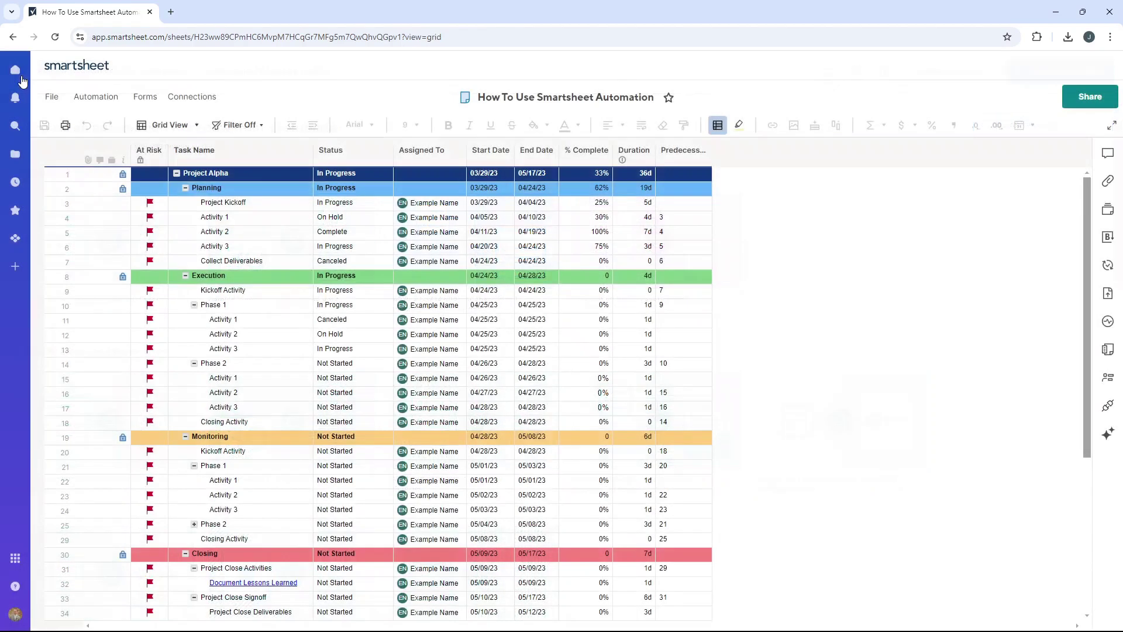
Examine the Status and % Complete values of the Project Kickoff task without changing them
{"action": "left_click", "coordinate": [366, 201]}
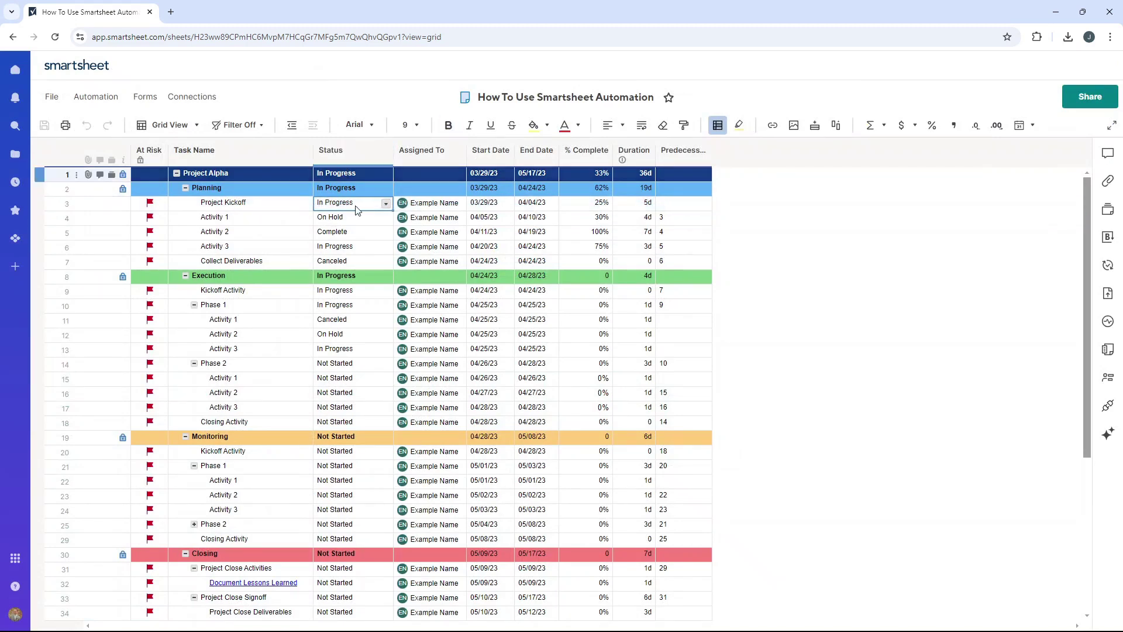
{"action": "left_click", "coordinate": [577, 156]}
{"action": "left_click", "coordinate": [585, 203]}
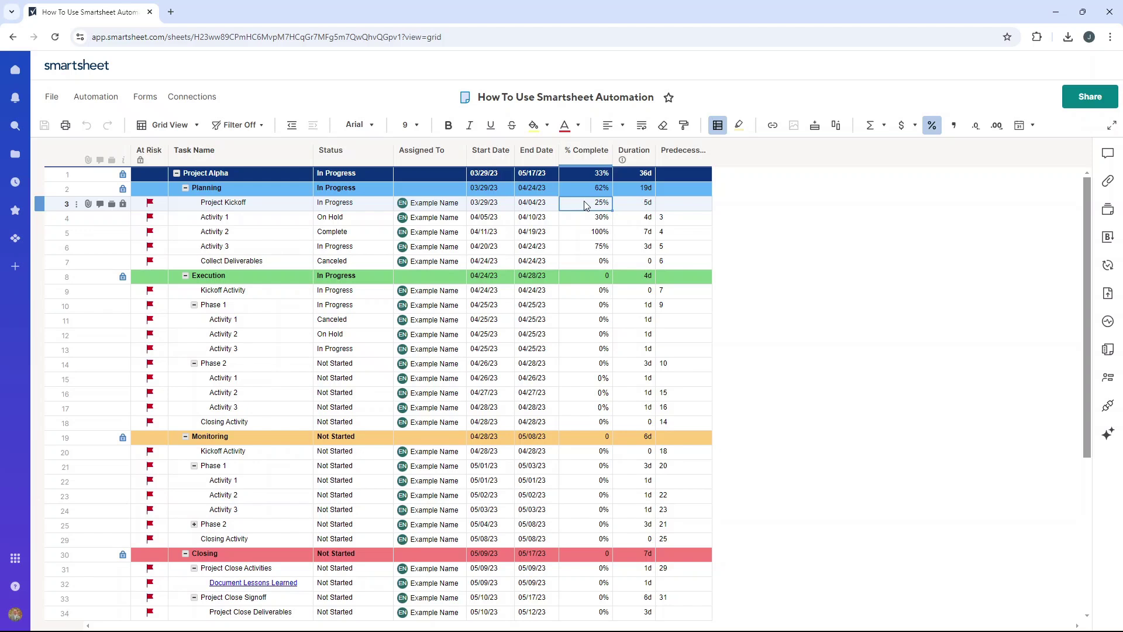
{"action": "double_click", "coordinate": [585, 202]}
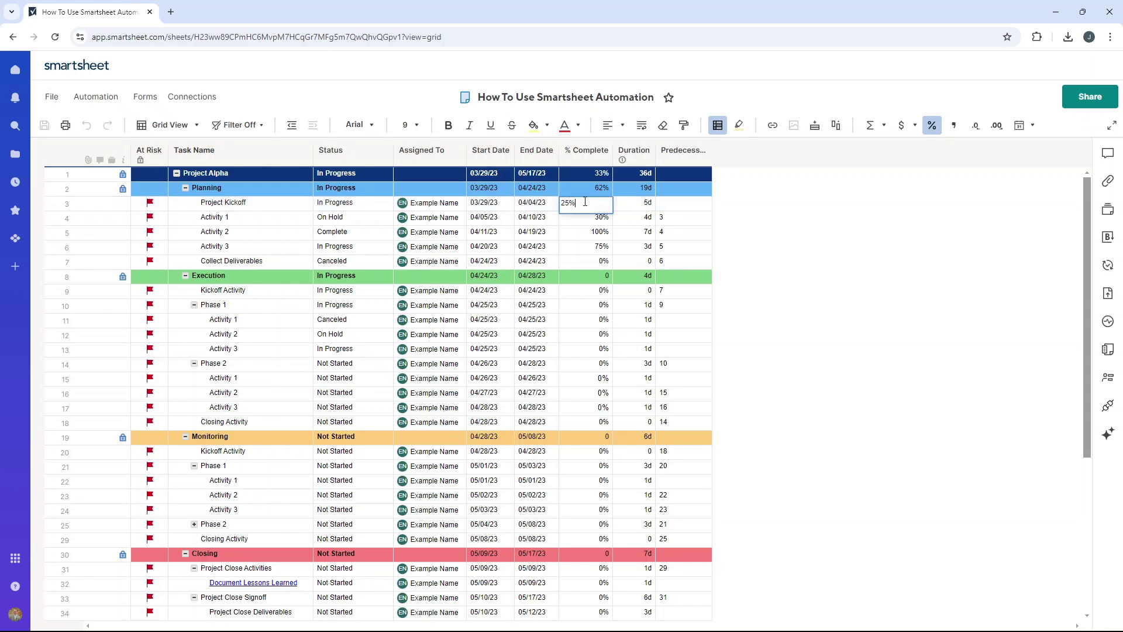
{"action": "left_click", "coordinate": [334, 205]}
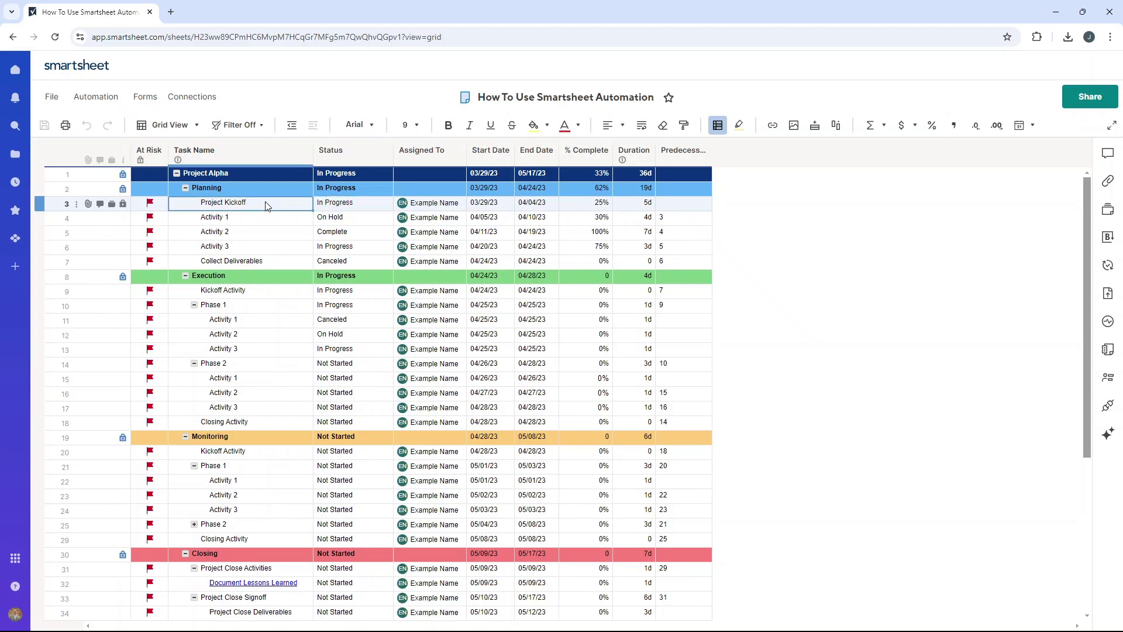
Start an automation workflow from the popular template "Alert someone when specified criteria are met" after reading its description
{"action": "left_click", "coordinate": [103, 100]}
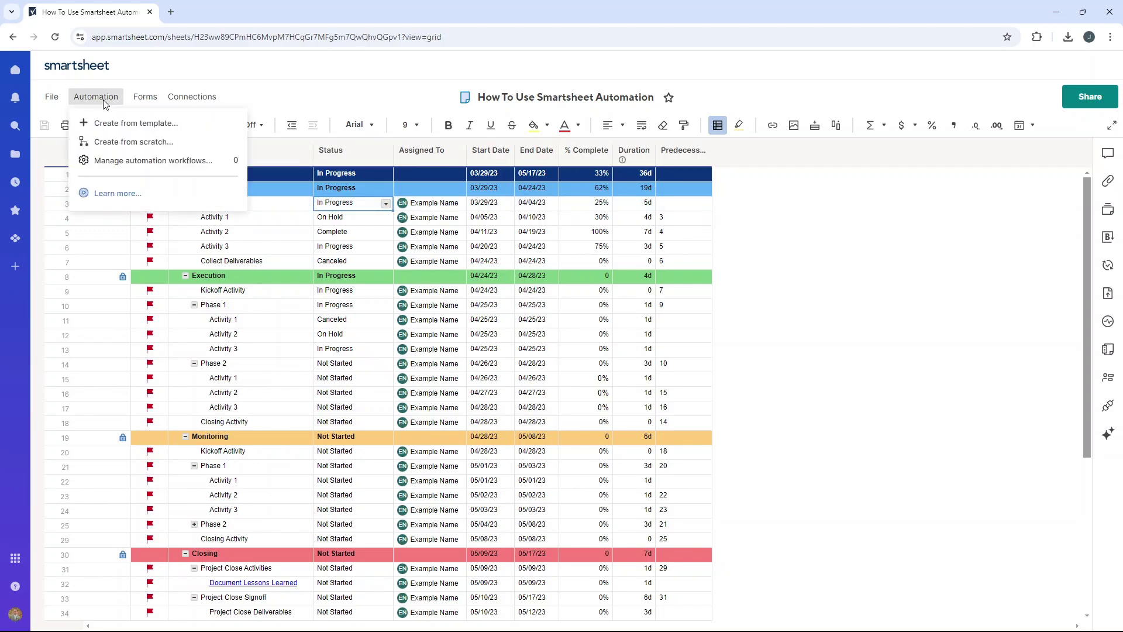
{"action": "left_click", "coordinate": [138, 125]}
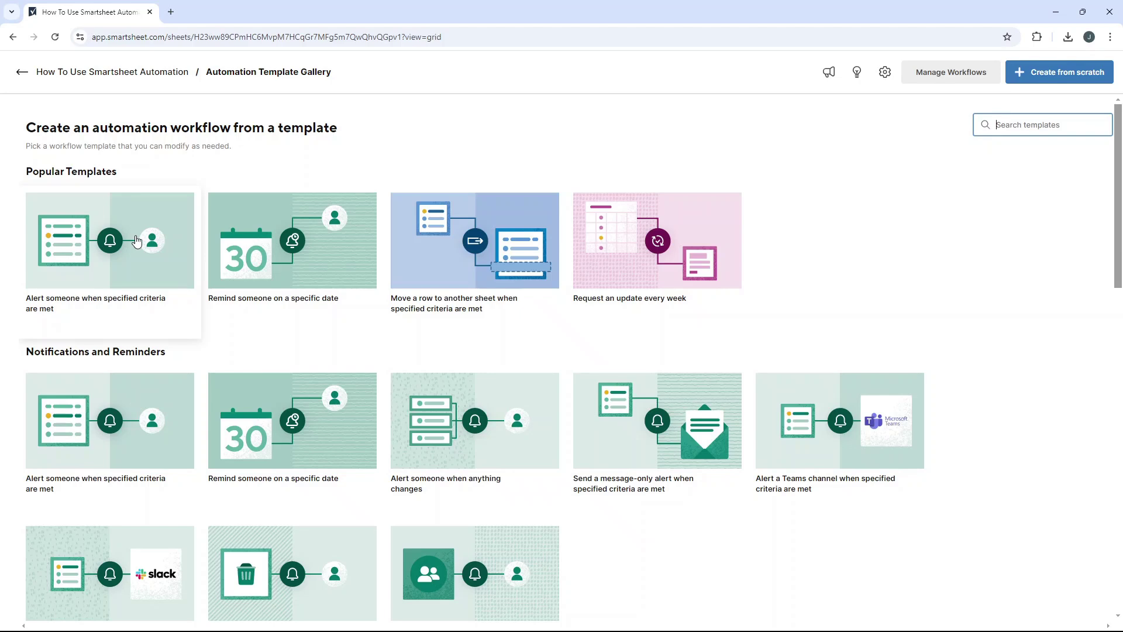
{"action": "left_click", "coordinate": [136, 241]}
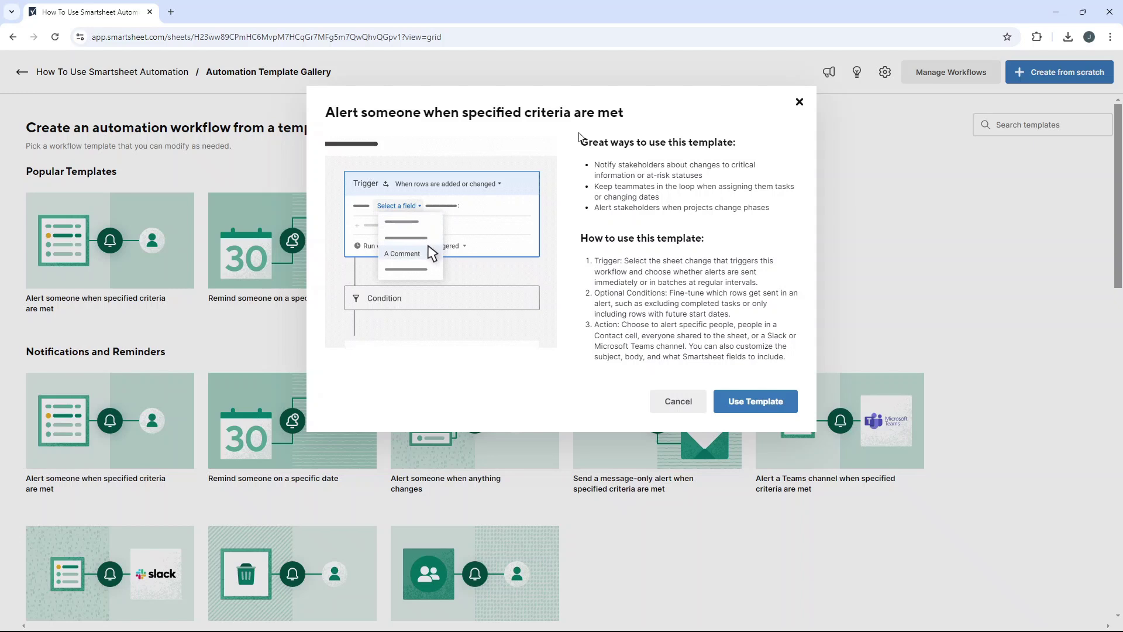
{"action": "left_click_drag", "start_coordinate": [576, 146], "coordinate": [770, 209]}
{"action": "left_click", "coordinate": [755, 209]}
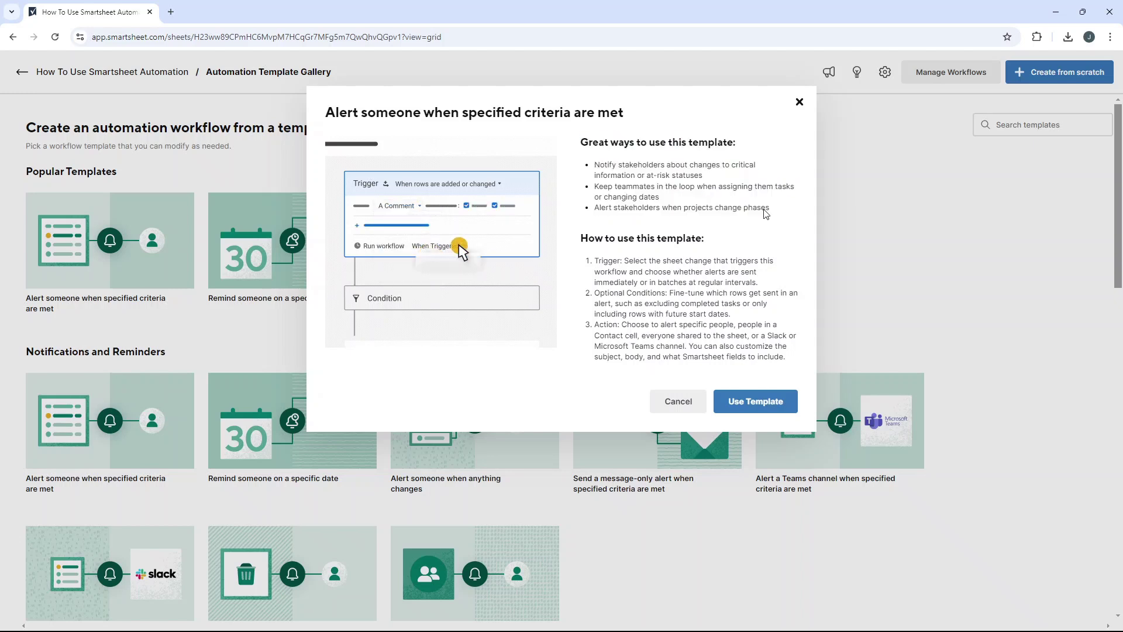
{"action": "left_click_drag", "start_coordinate": [656, 273], "coordinate": [705, 313]}
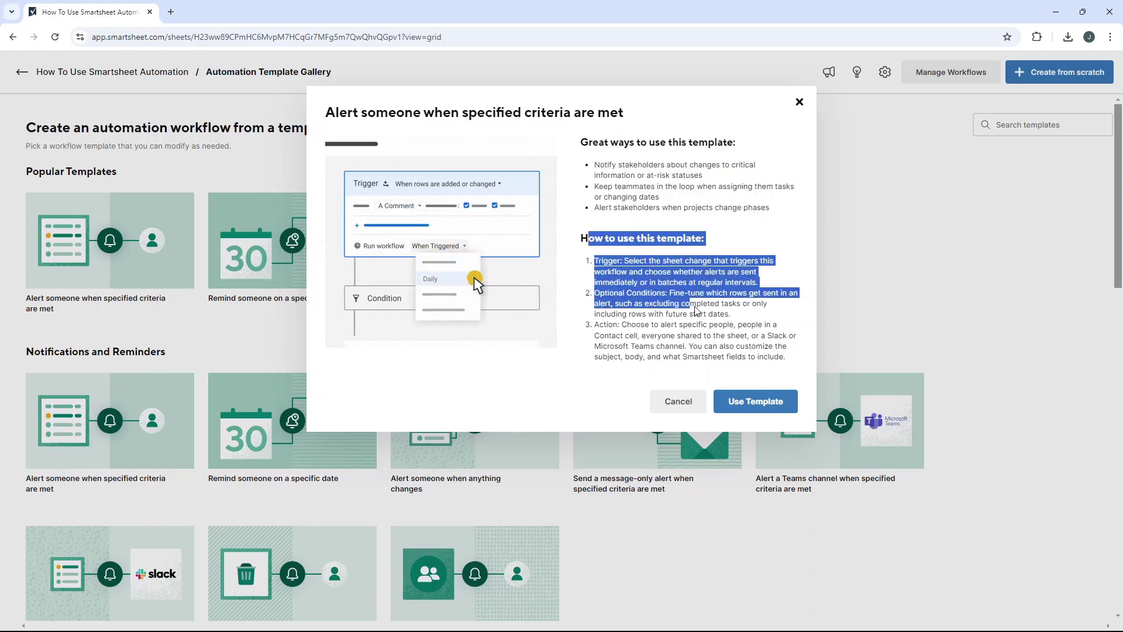
{"action": "left_click", "coordinate": [705, 315]}
{"action": "left_click_drag", "start_coordinate": [599, 261], "coordinate": [676, 310]}
{"action": "left_click", "coordinate": [675, 310]}
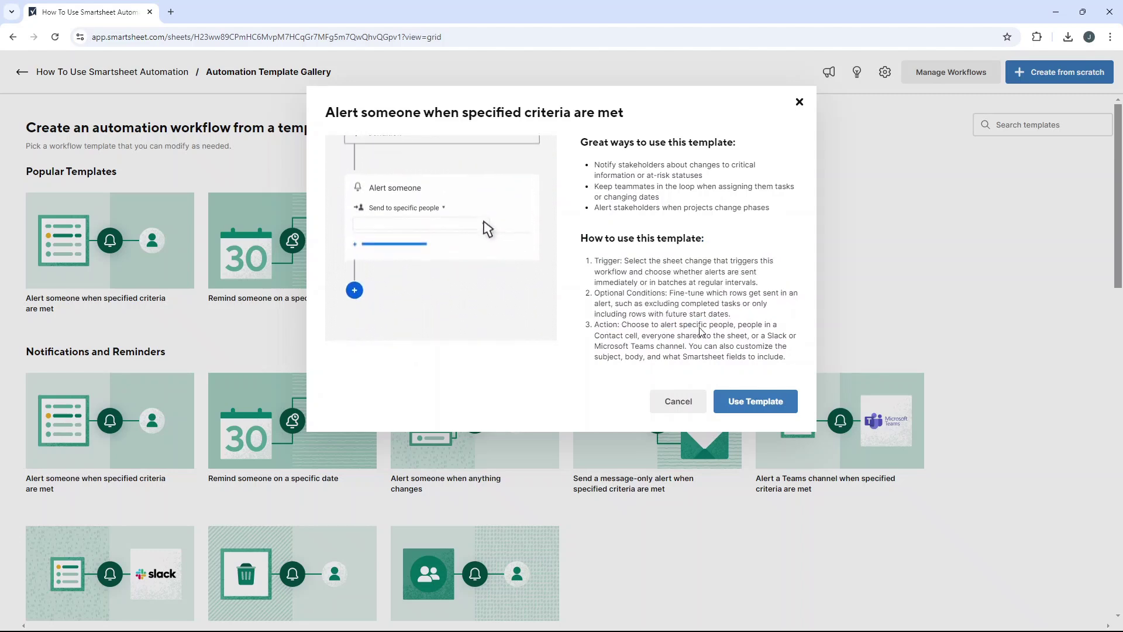
{"action": "left_click", "coordinate": [748, 402]}
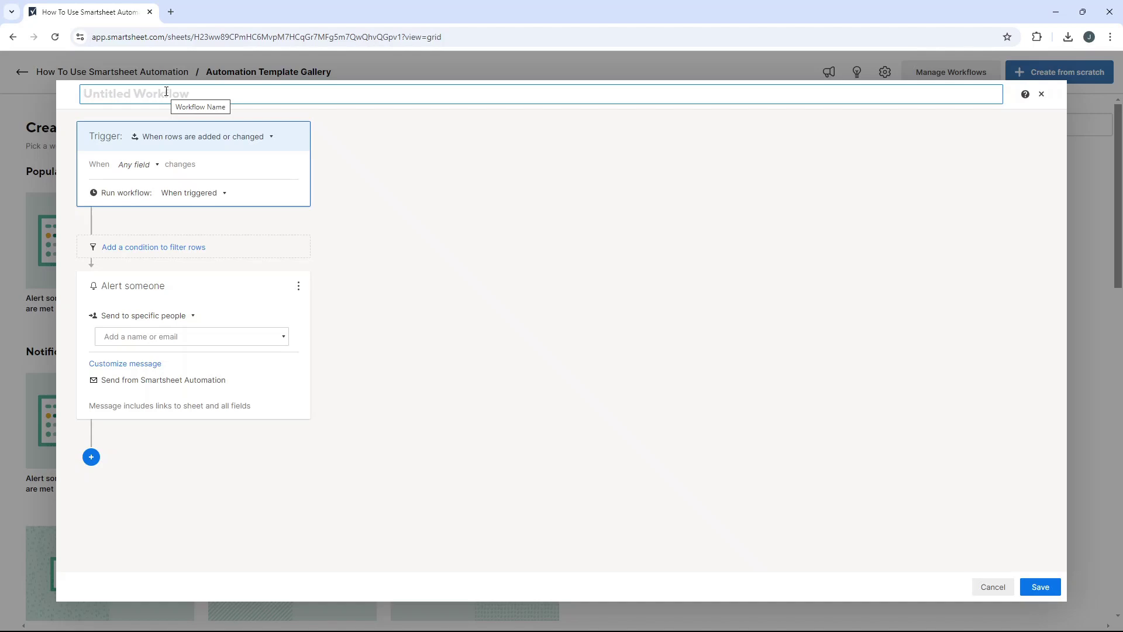
Name the workflow "!00%/Complete Automation Alert"
{"action": "type", "text": "!00%"}
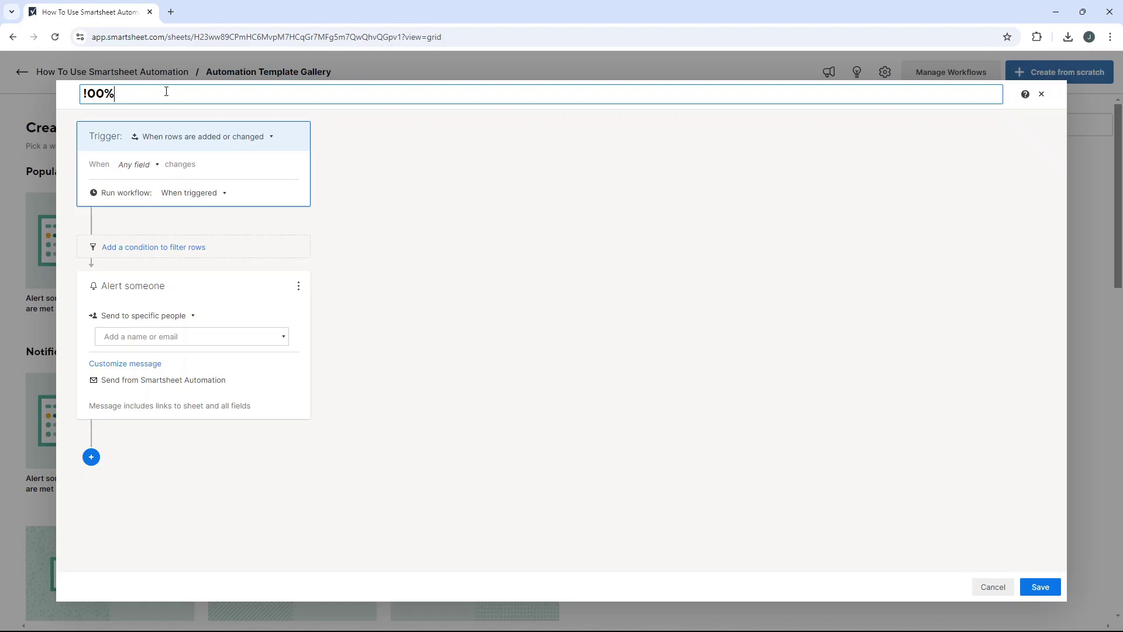
{"action": "type", "text": "/Complete Auto"}
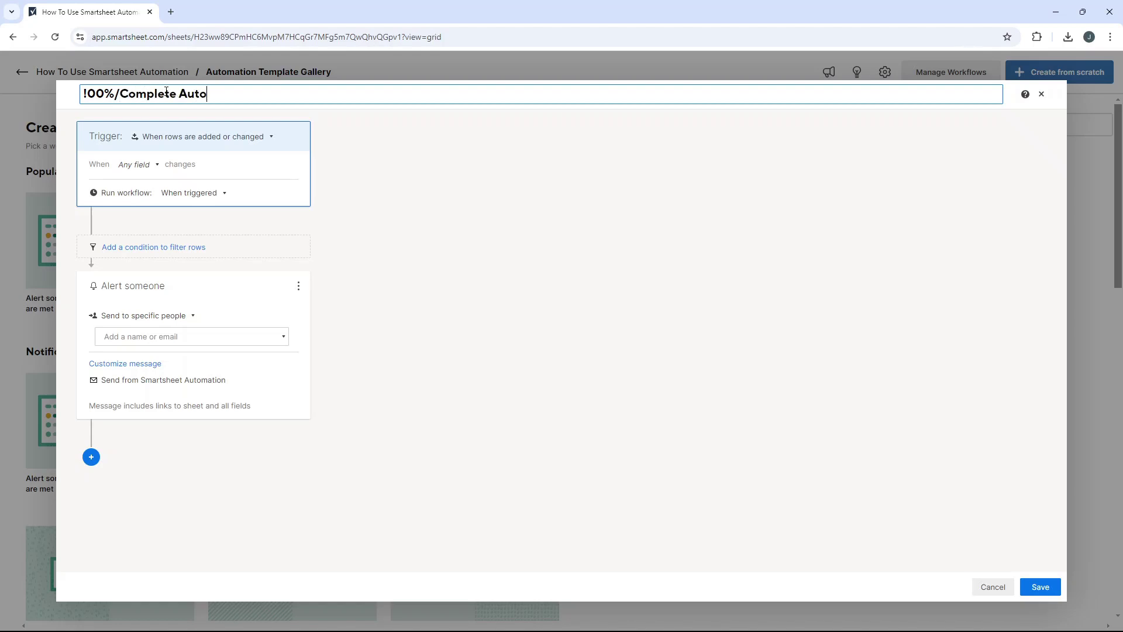
{"action": "type", "text": "mation Alert"}
{"action": "double_click", "coordinate": [197, 89]}
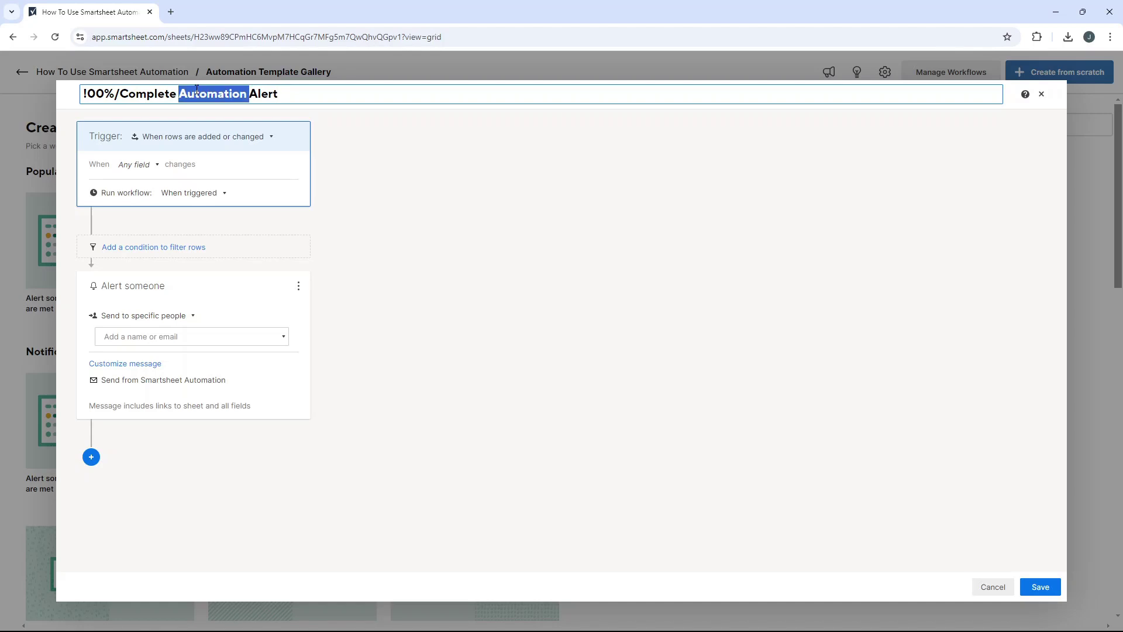
Set the workflow trigger to "When rows are changed" and choose Status as the field to monitor
{"action": "left_click", "coordinate": [177, 139]}
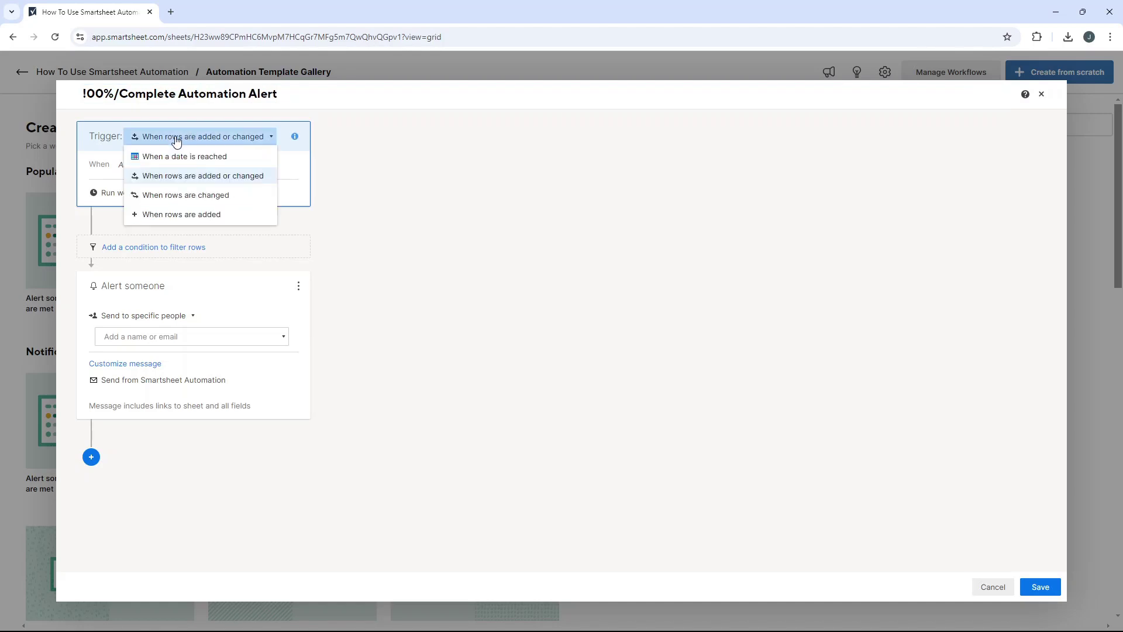
{"action": "left_click", "coordinate": [226, 197]}
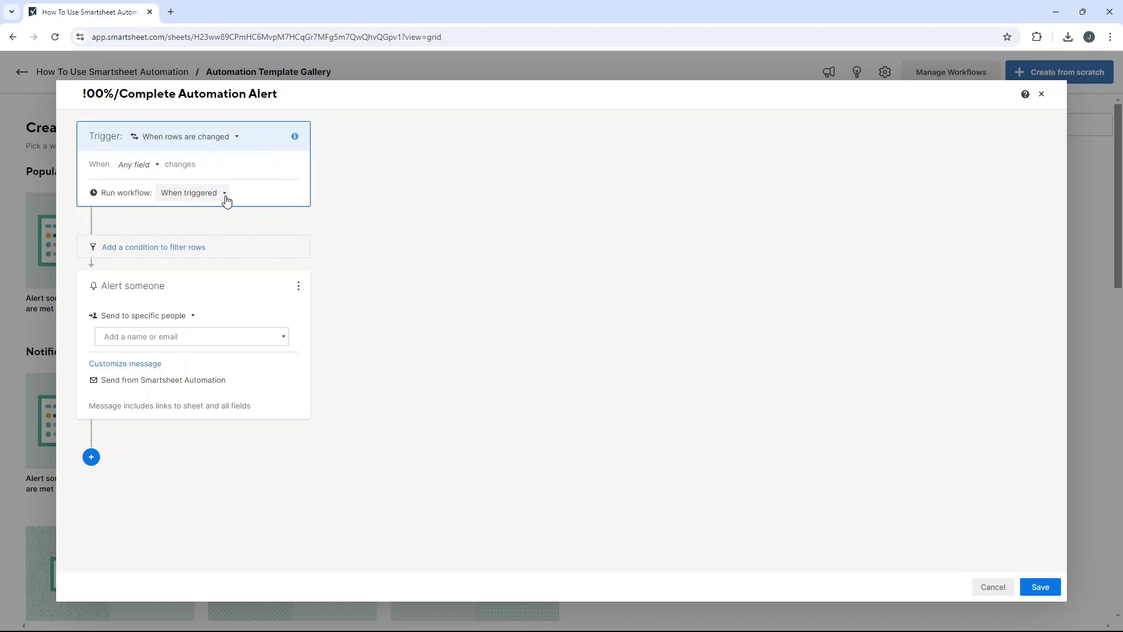
{"action": "left_click", "coordinate": [140, 164]}
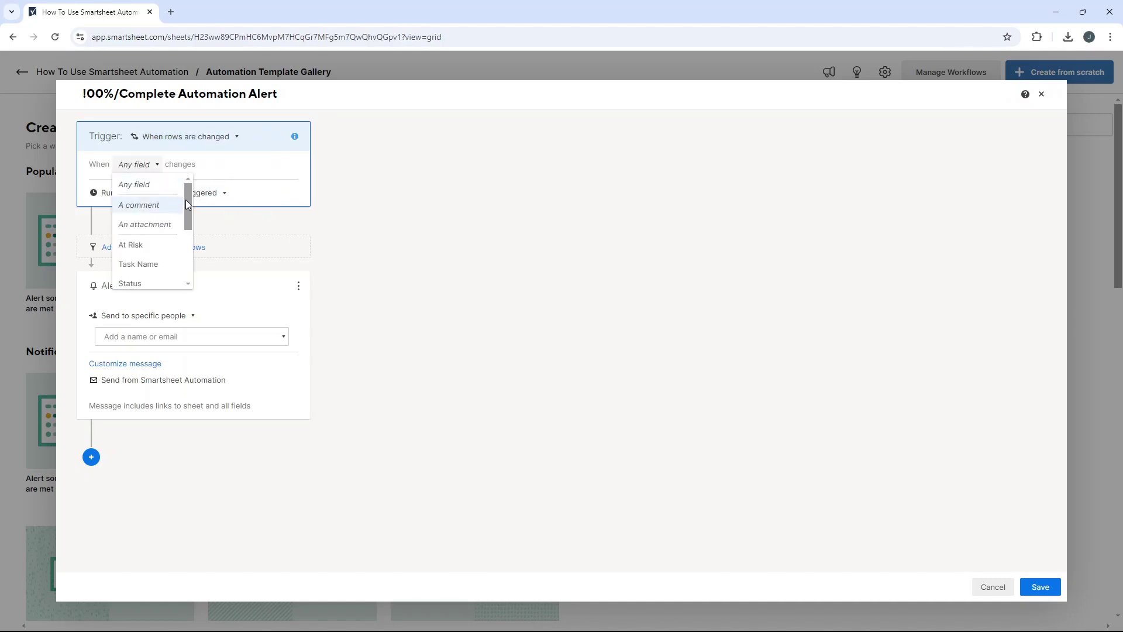
{"action": "left_click", "coordinate": [396, 203]}
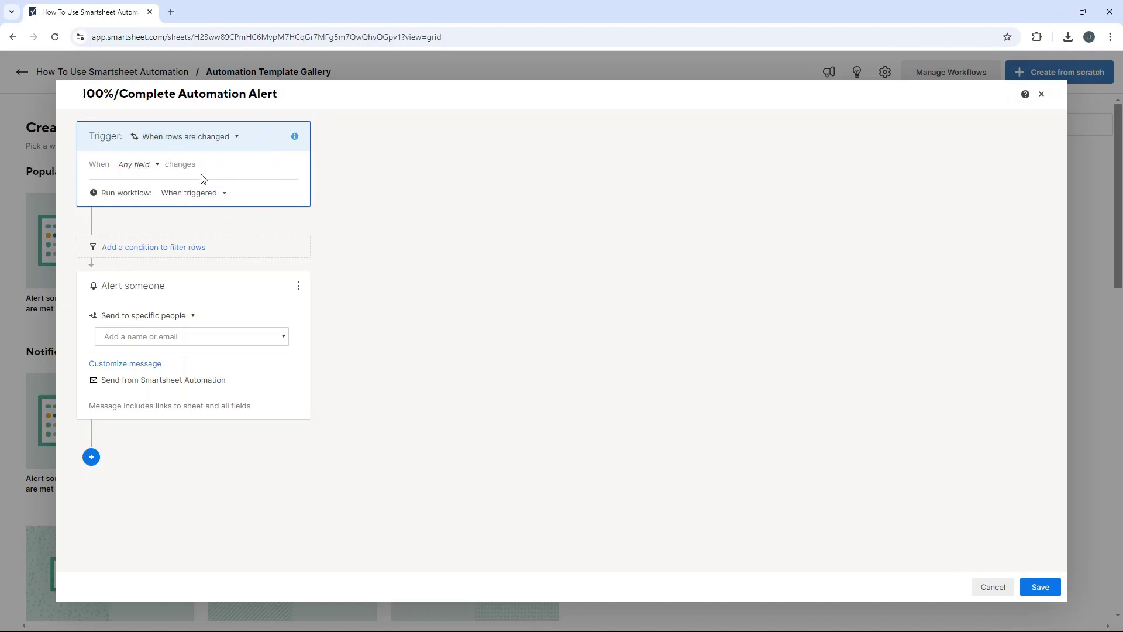
{"action": "left_click", "coordinate": [151, 169]}
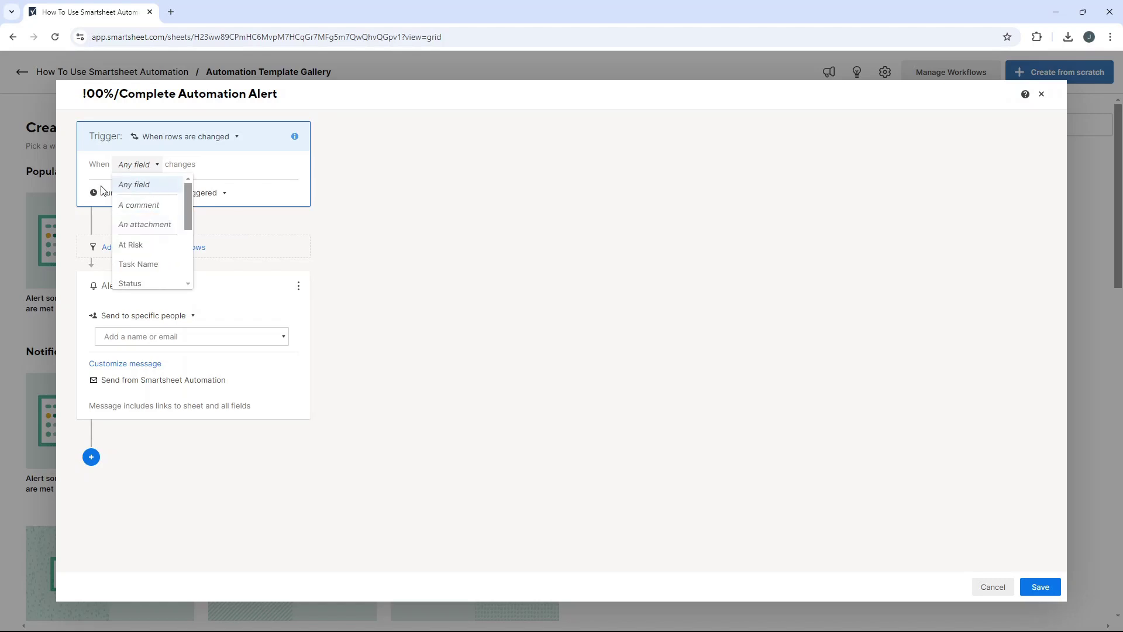
{"action": "mouse_move", "coordinate": [185, 188]}
{"action": "left_mouse_down"}
{"action": "mouse_move", "coordinate": [188, 235]}
{"action": "mouse_move", "coordinate": [187, 199]}
{"action": "mouse_move", "coordinate": [187, 209]}
{"action": "left_mouse_up"}
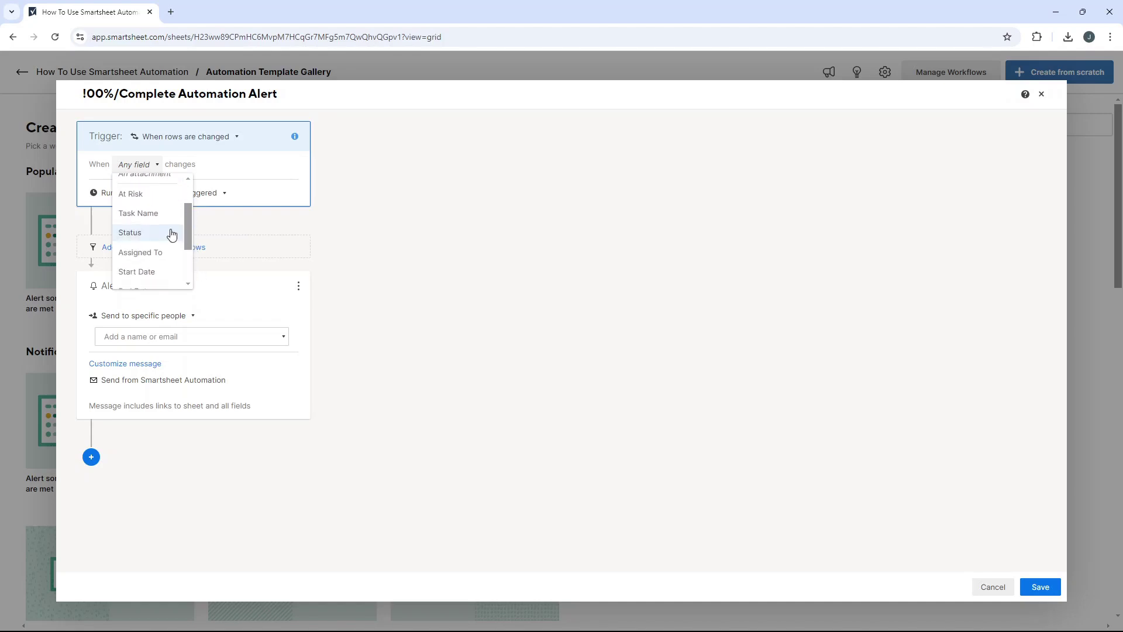
{"action": "left_click", "coordinate": [170, 233]}
Specify an additional trigger change that monitors the % Complete field
{"action": "left_click", "coordinate": [160, 208]}
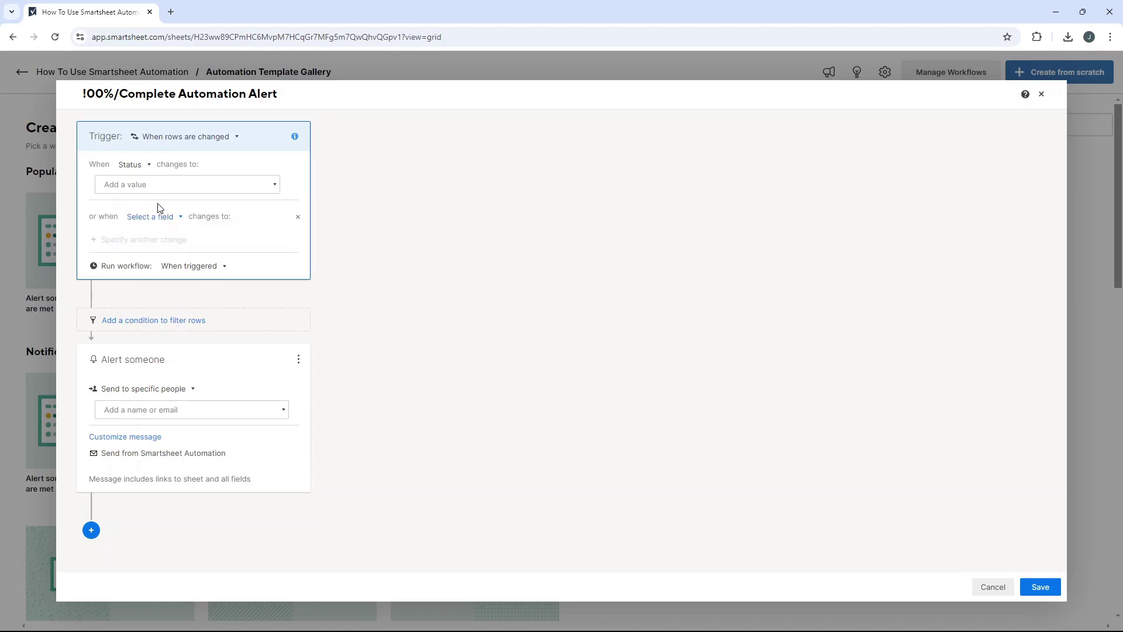
{"action": "left_click", "coordinate": [164, 217]}
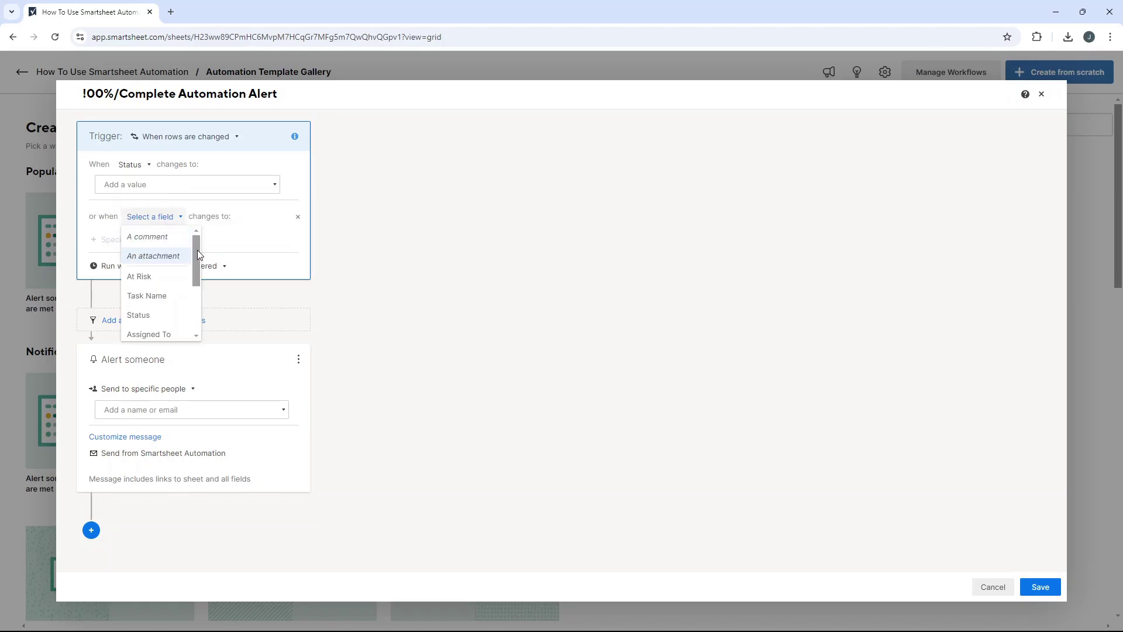
{"action": "left_click_drag", "start_coordinate": [198, 250], "coordinate": [195, 289]}
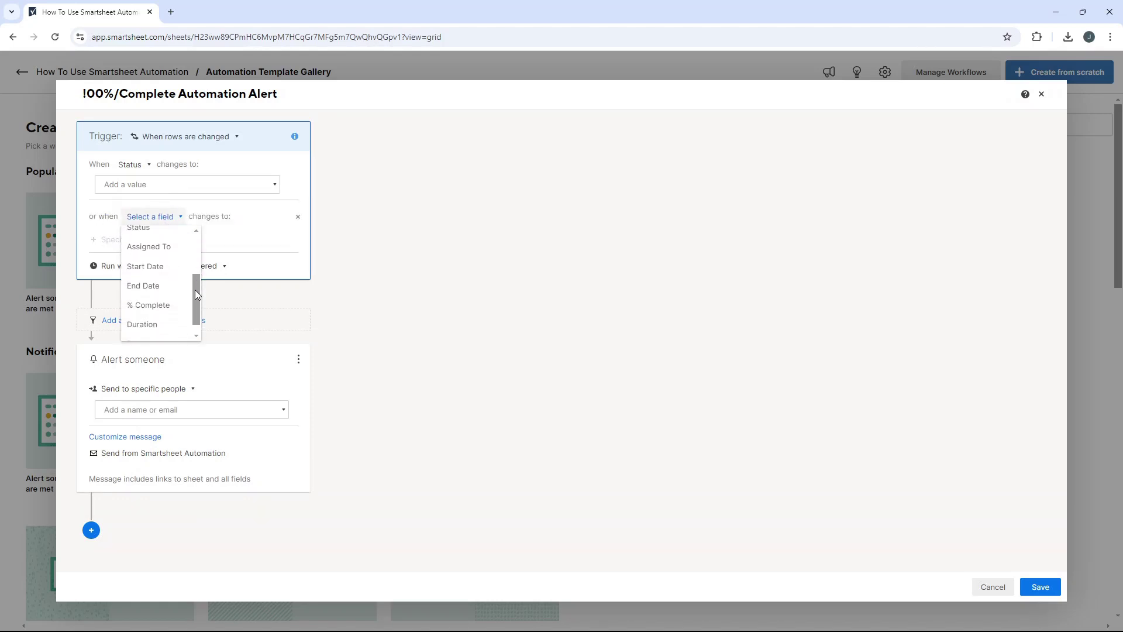
{"action": "left_click", "coordinate": [170, 305]}
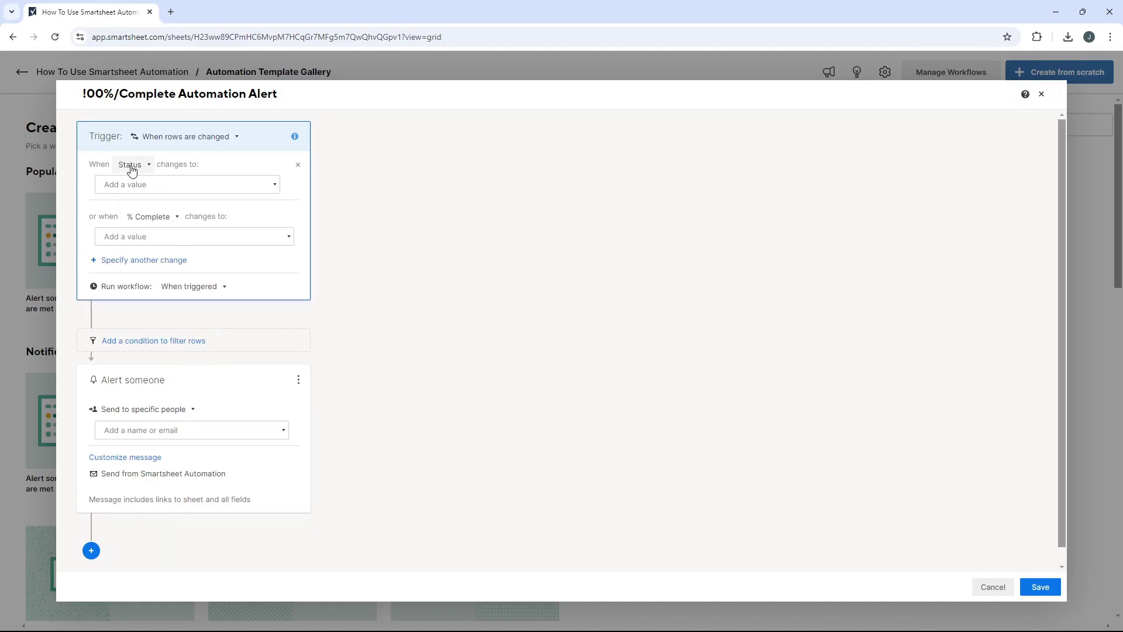
Set the trigger values so the workflow runs when Status changes to Complete or % Complete changes to 100%
{"action": "left_click", "coordinate": [158, 185]}
{"action": "left_click", "coordinate": [172, 287]}
{"action": "left_click", "coordinate": [384, 248]}
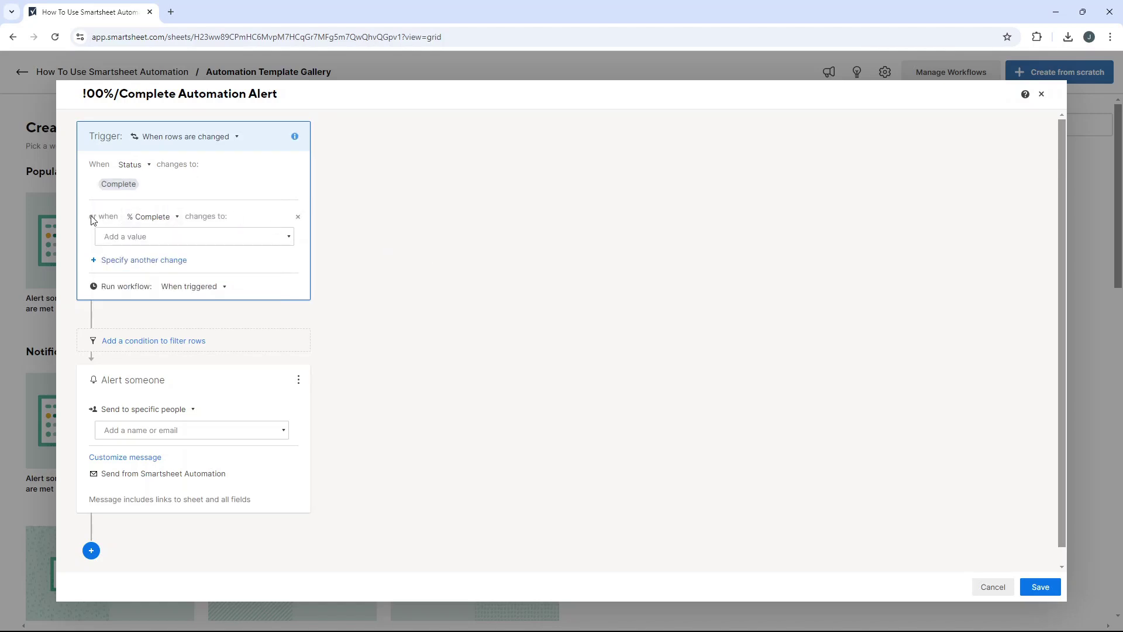
{"action": "left_click", "coordinate": [161, 239]}
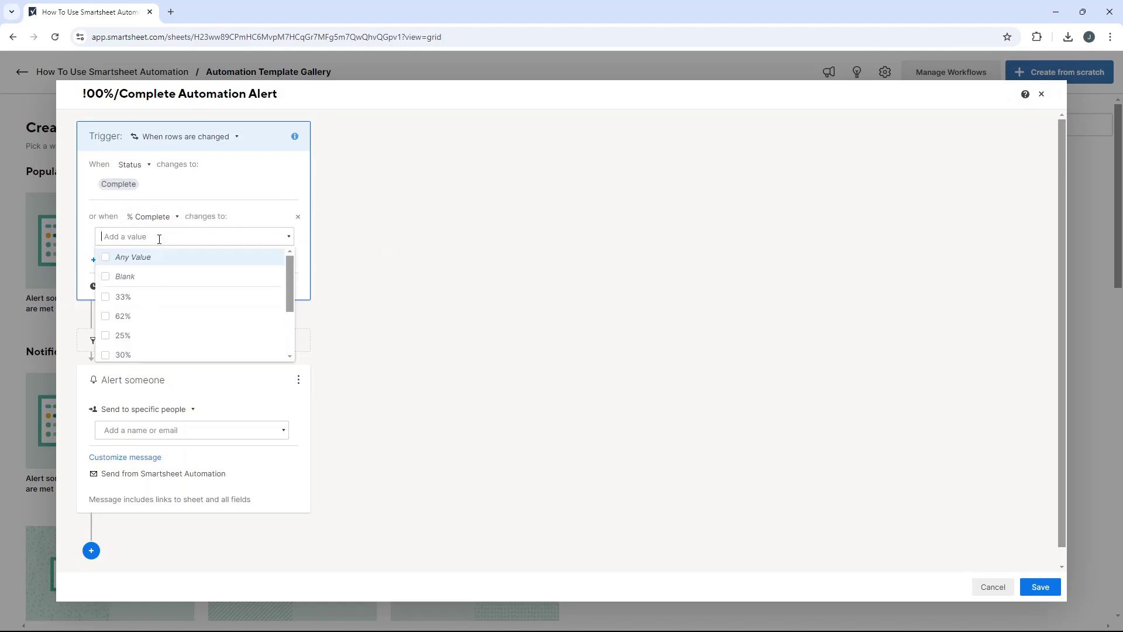
{"action": "scroll", "coordinate": [258, 292], "scroll_direction": "down", "scroll_amount": 3}
{"action": "left_click", "coordinate": [148, 292]}
{"action": "left_click", "coordinate": [368, 263]}
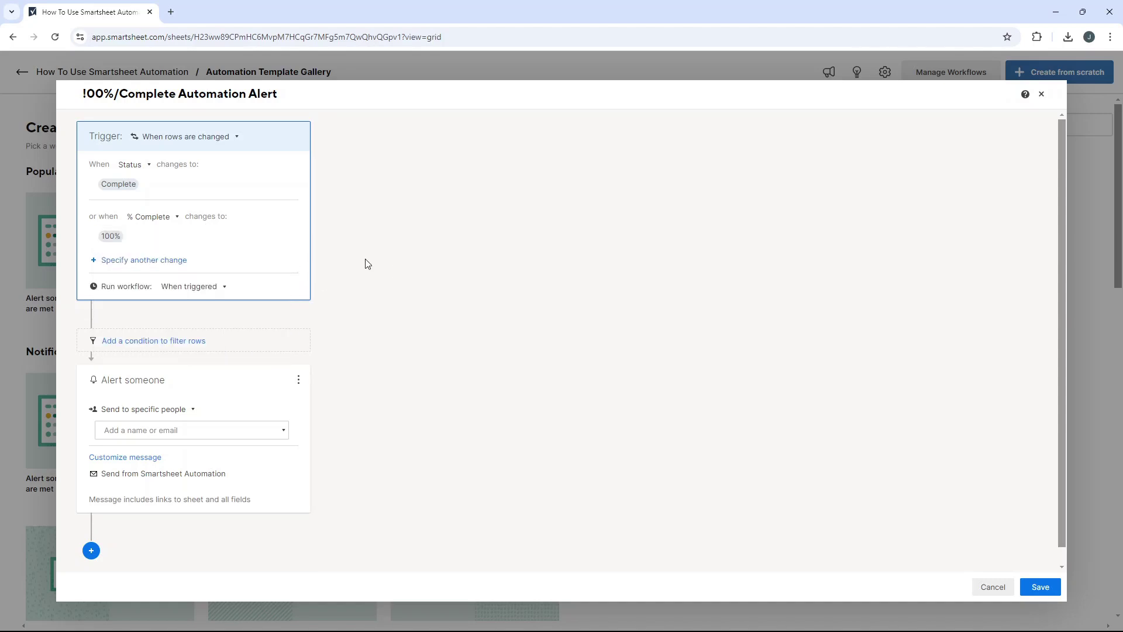
Review the frequency choices for when the workflow runs
{"action": "left_click", "coordinate": [212, 292]}
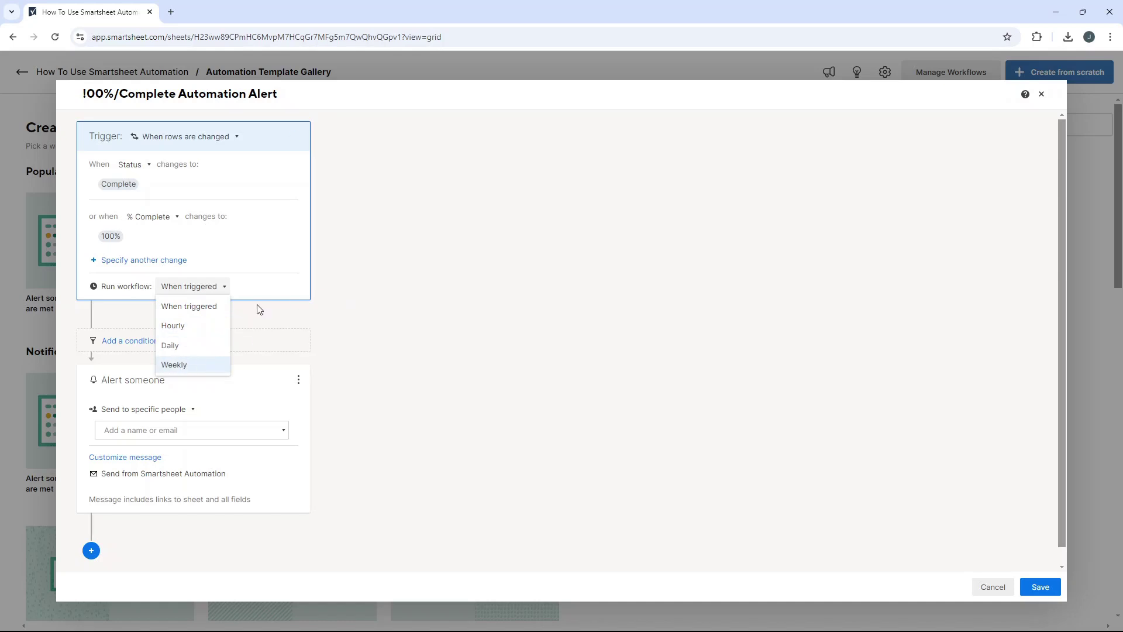
{"action": "left_click", "coordinate": [515, 342]}
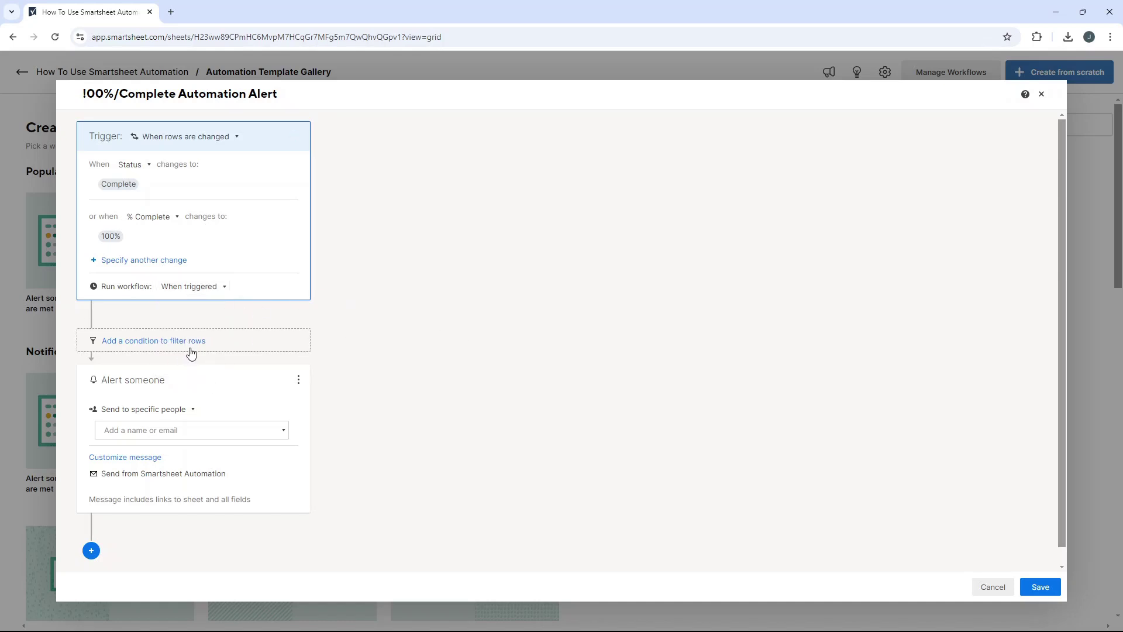
Correct the workflow name to "100%/Complete Automation Alert"
{"action": "scroll", "coordinate": [149, 367], "scroll_direction": "down", "scroll_amount": 1}
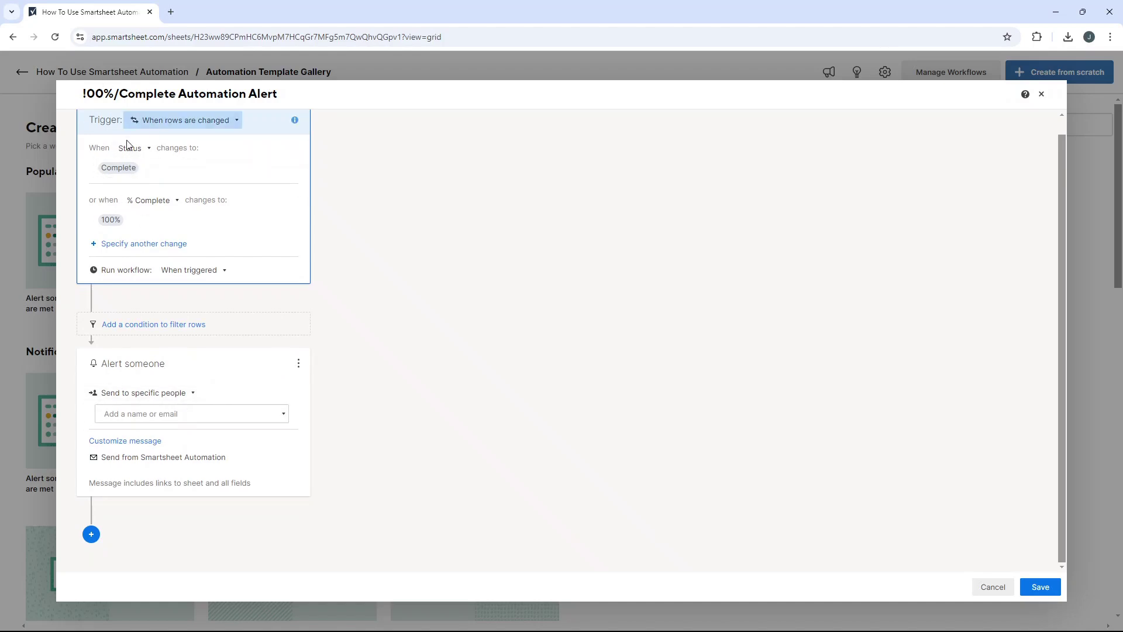
{"action": "left_click", "coordinate": [85, 94]}
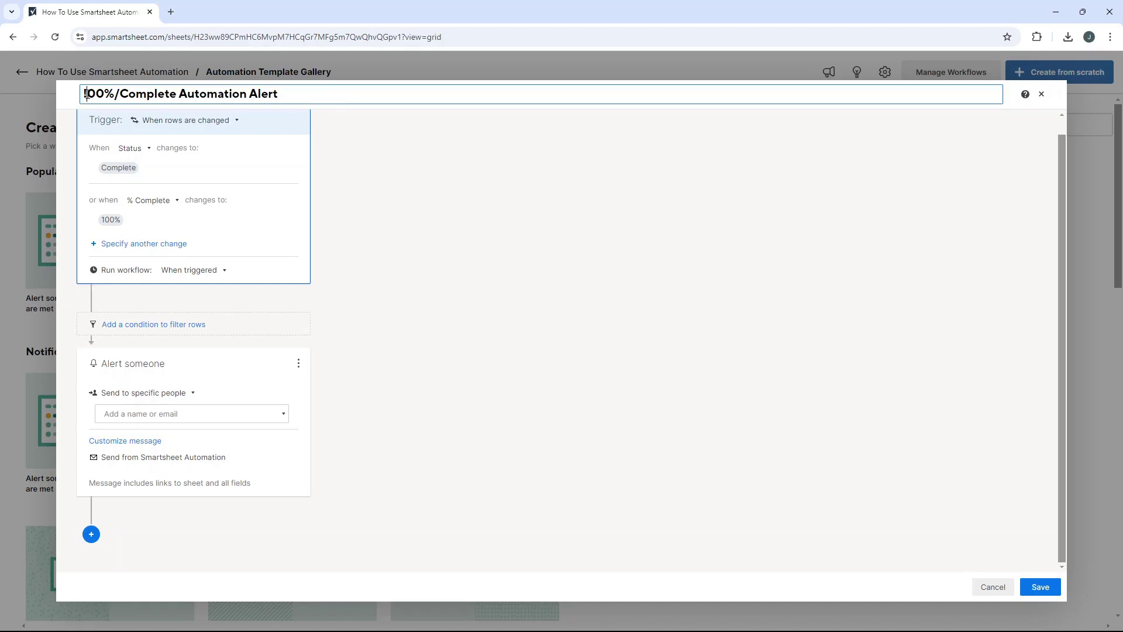
{"action": "left_click", "coordinate": [494, 328]}
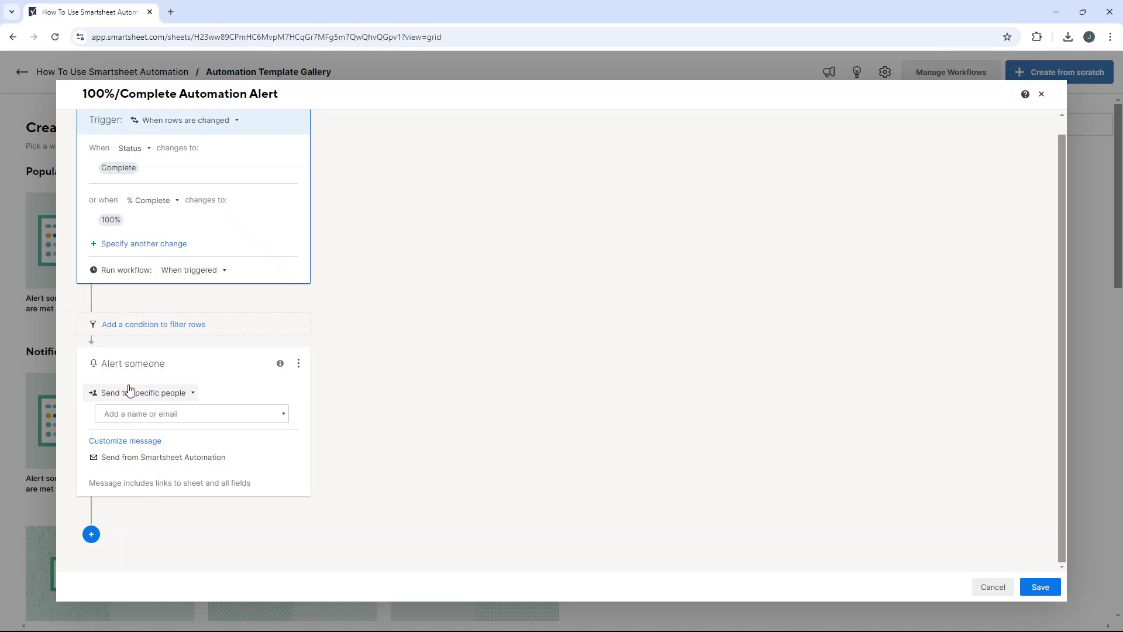
Set the alert to be sent to specific people and choose the sheet owner's contact as the recipient
{"action": "left_click", "coordinate": [146, 402]}
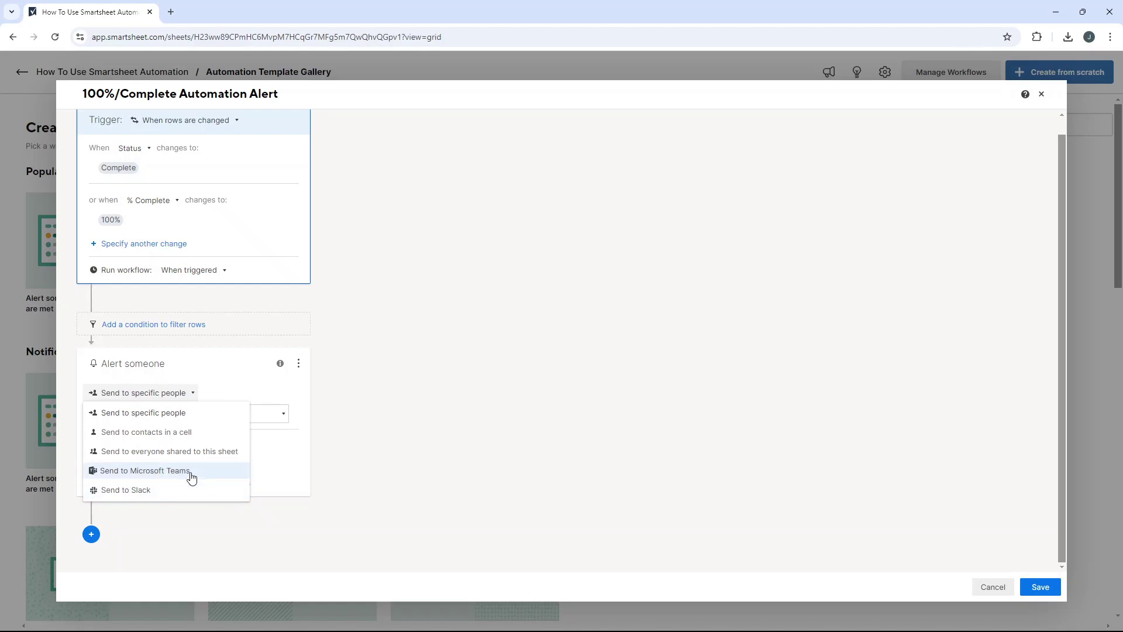
{"action": "left_click", "coordinate": [189, 417]}
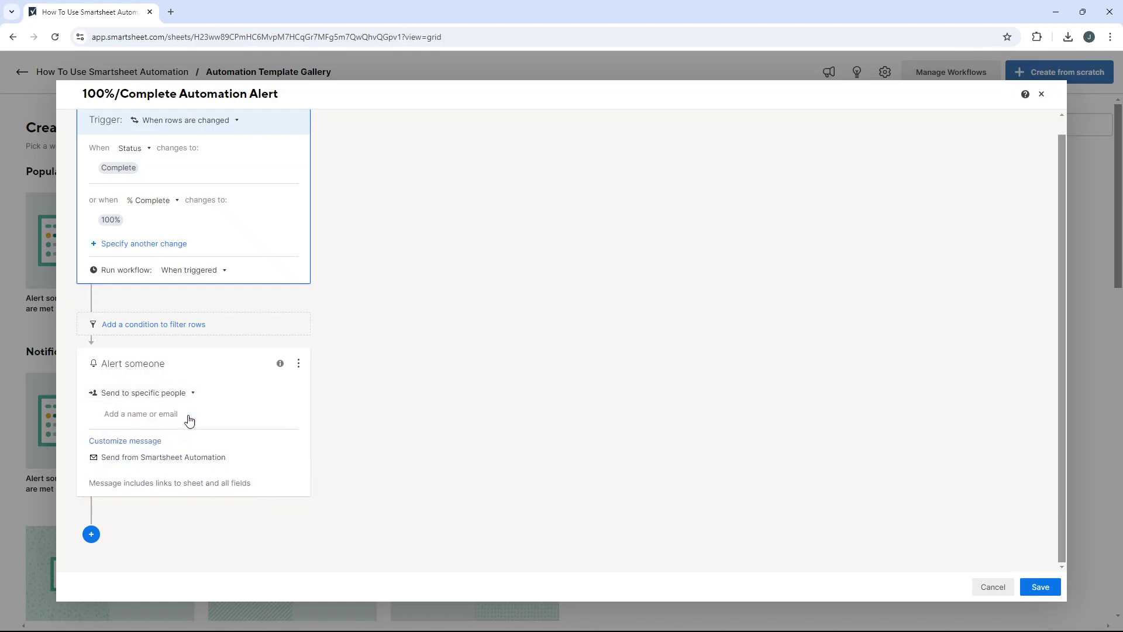
{"action": "left_click", "coordinate": [158, 414]}
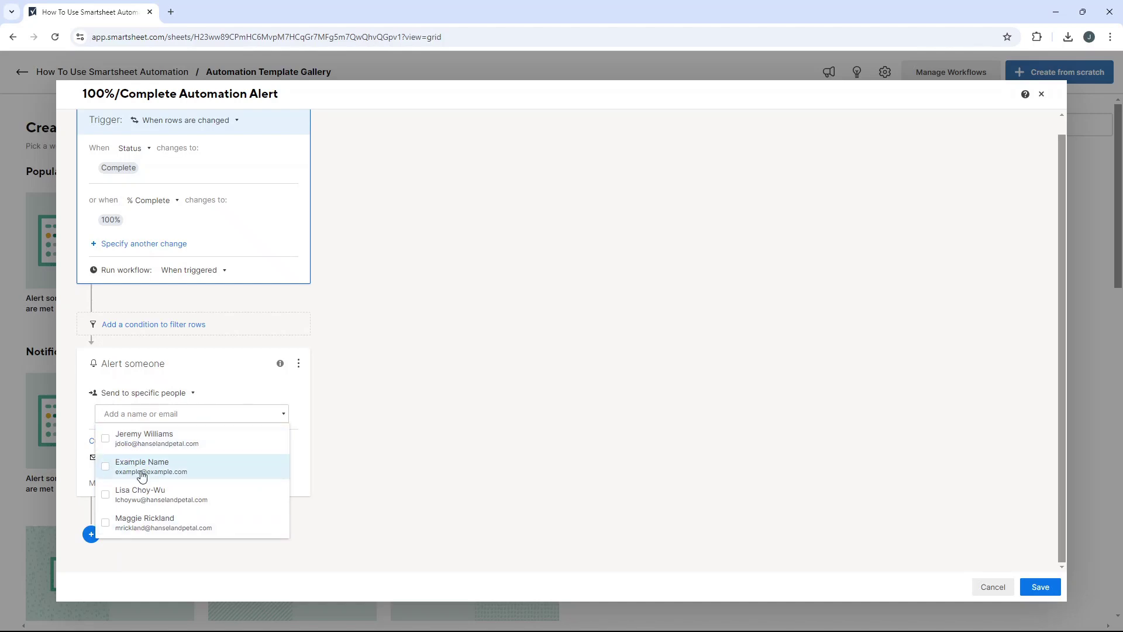
{"action": "left_click", "coordinate": [163, 439]}
{"action": "left_click", "coordinate": [413, 390]}
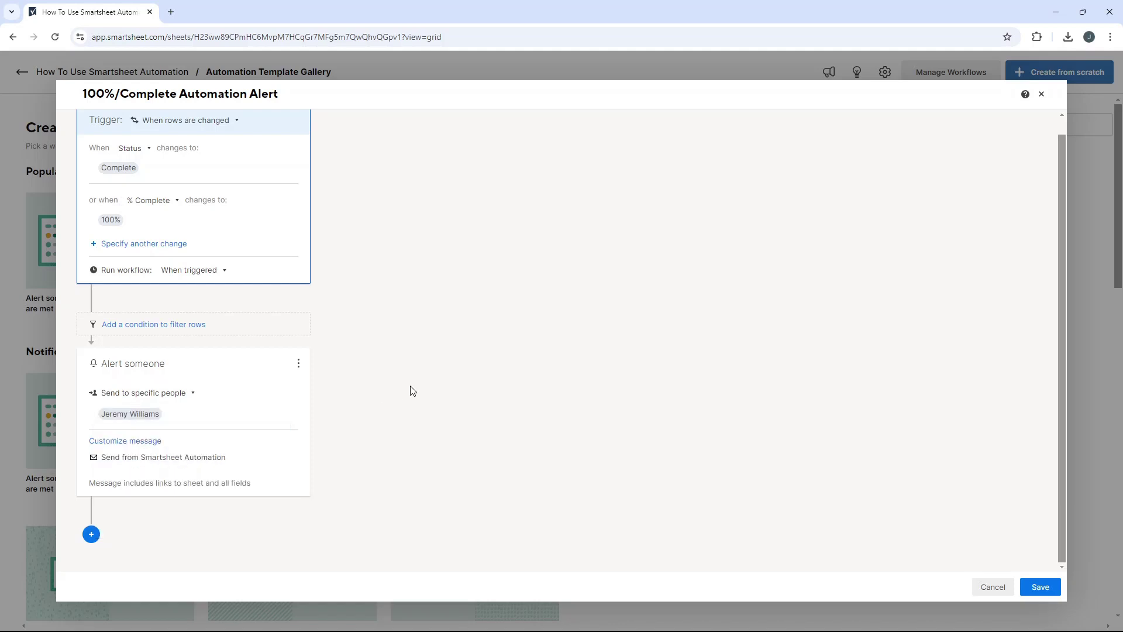
Customize the alert message with the subject "Project Alpha Project Plan Task Complete"
{"action": "left_click", "coordinate": [141, 454]}
{"action": "scroll", "coordinate": [147, 427], "scroll_direction": "down", "scroll_amount": 2}
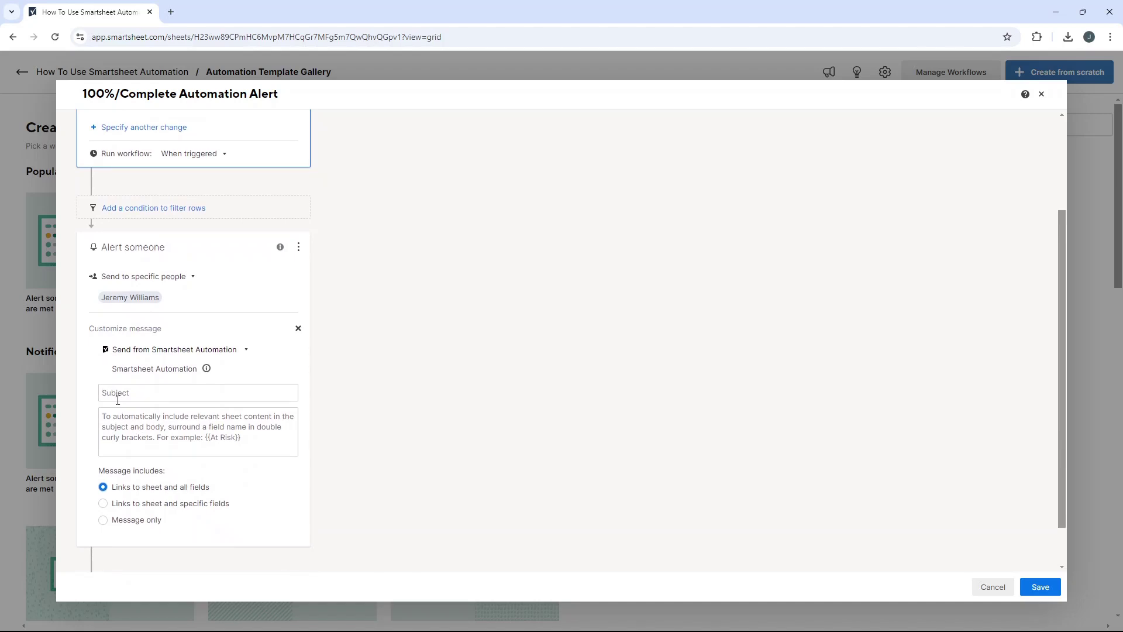
{"action": "type", "text": "Proje"}
{"action": "key", "text": "BackSpace"}
{"action": "key", "text": "BackSpace"}
{"action": "key", "text": "BackSpace"}
{"action": "type", "text": "Projec tAlpha Project Plan Task Complete"}
{"action": "left_click", "coordinate": [125, 393]}
{"action": "key", "text": "BackSpace"}
Enter the message body "Please review this project plan, we have a task complete!" and save the workflow
{"action": "type", "text": "Please review this project p"}
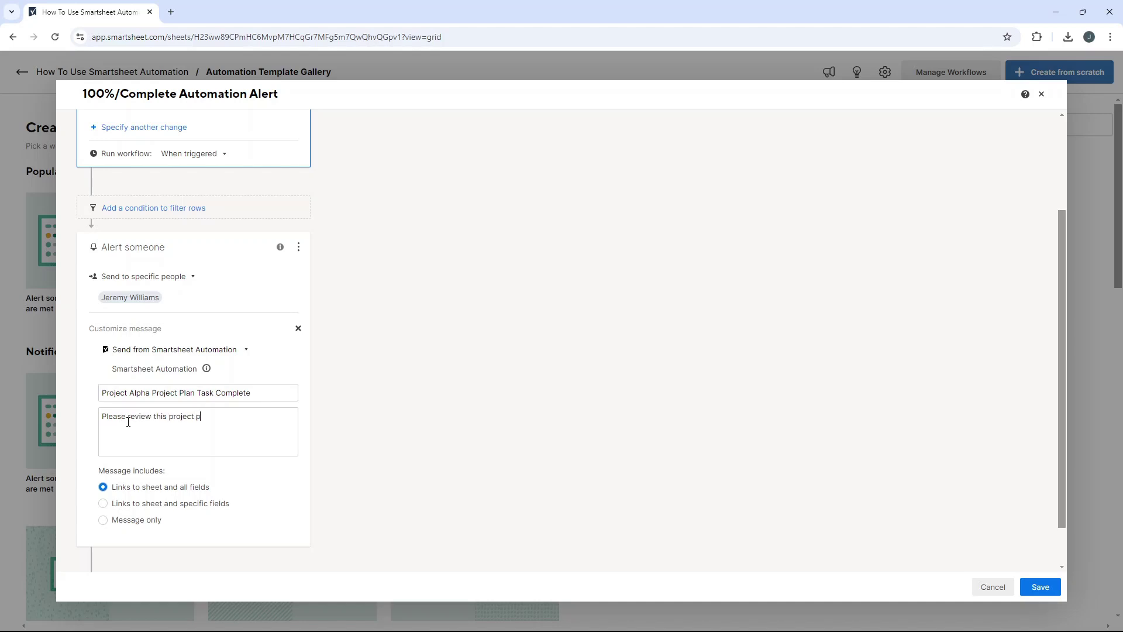
{"action": "type", "text": "lan. we have a task complete"}
{"action": "scroll", "coordinate": [206, 478], "scroll_direction": "down", "scroll_amount": 1}
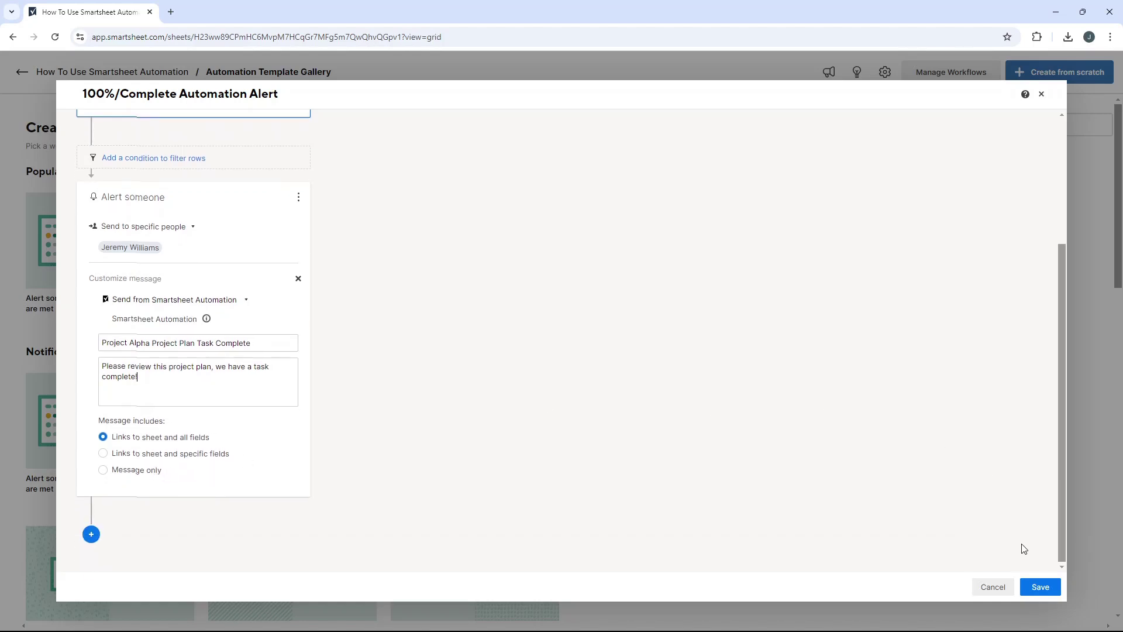
{"action": "left_click", "coordinate": [1045, 583]}
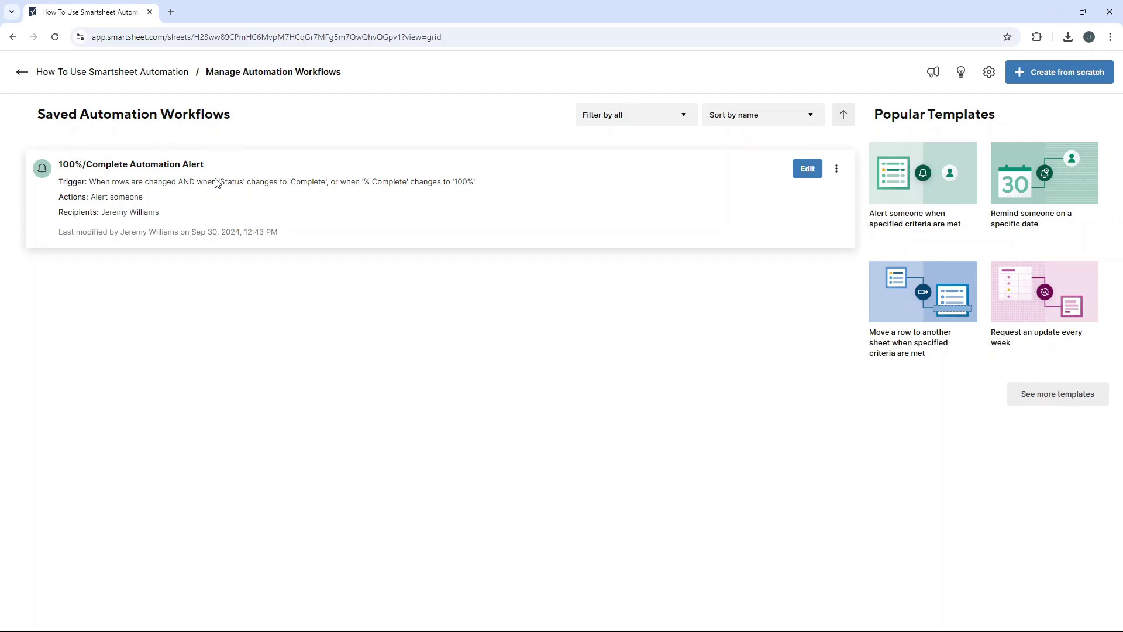
Return to the sheet and reopen its list of saved automation workflows
{"action": "left_click", "coordinate": [22, 73]}
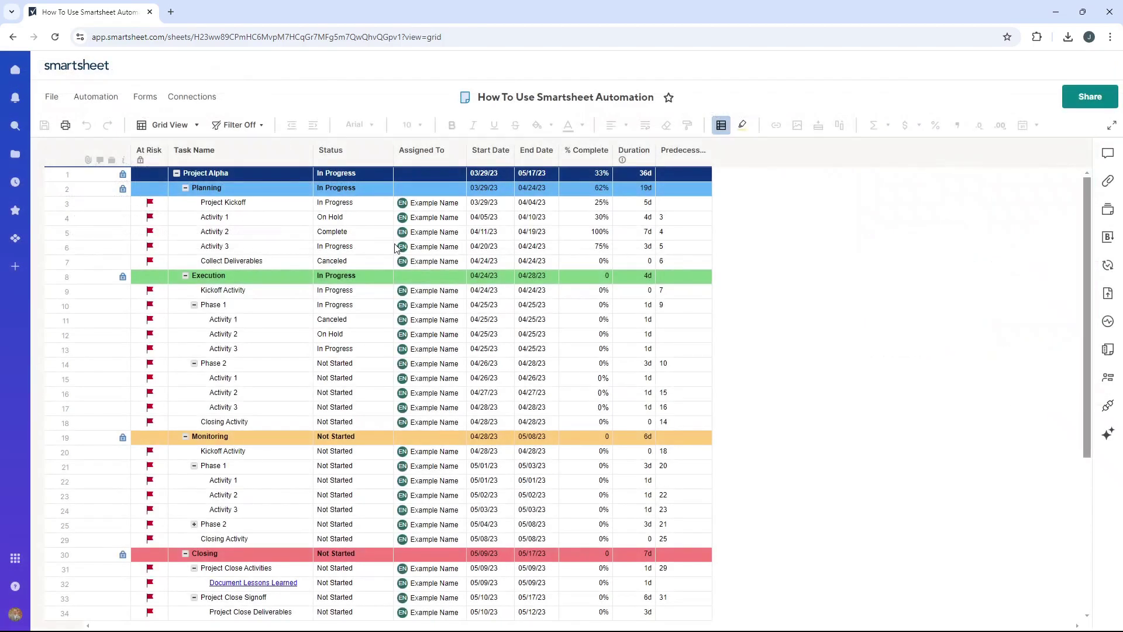
{"action": "left_click", "coordinate": [116, 103]}
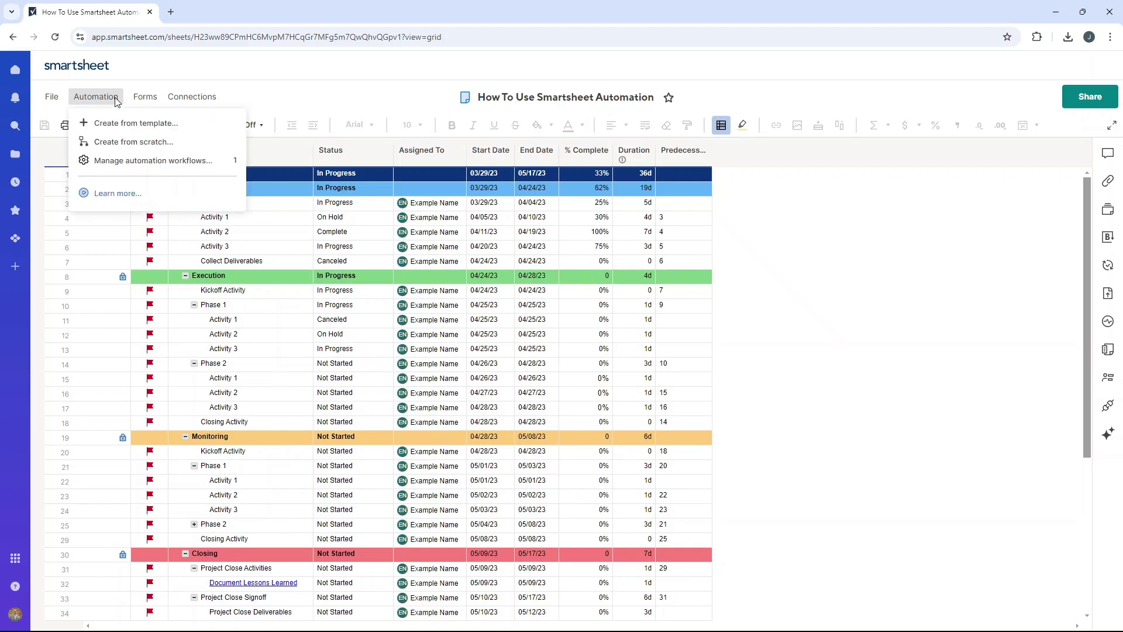
{"action": "left_click", "coordinate": [161, 163]}
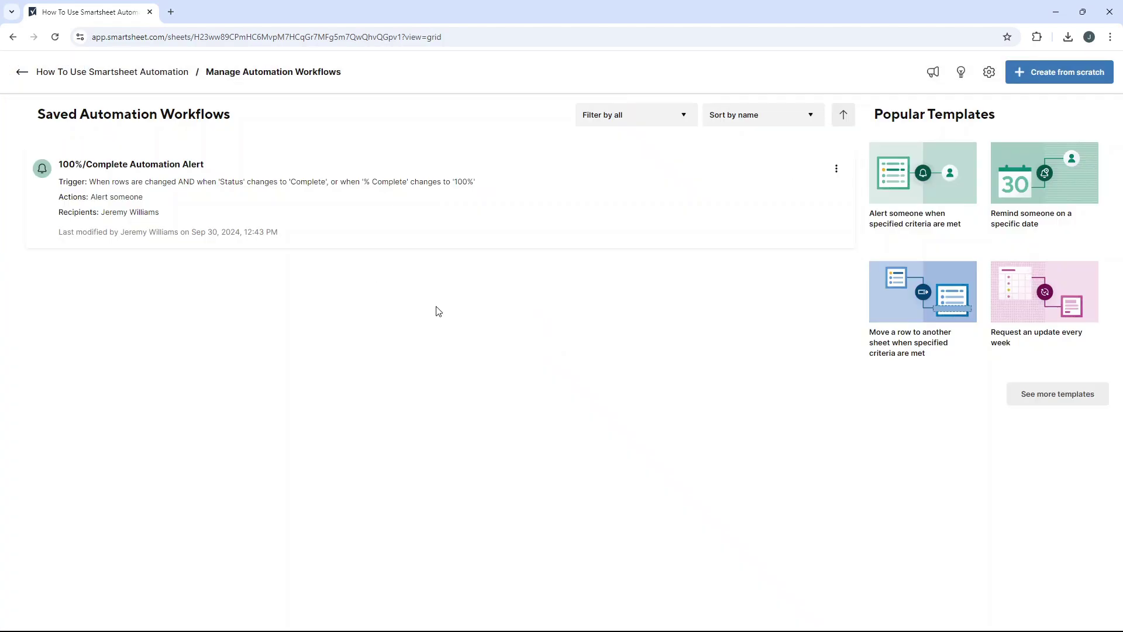
Edit the saved "100%/Complete Automation Alert" workflow to remove the % Complete change from its trigger, and save it
{"action": "mouse_move", "coordinate": [644, 228]}
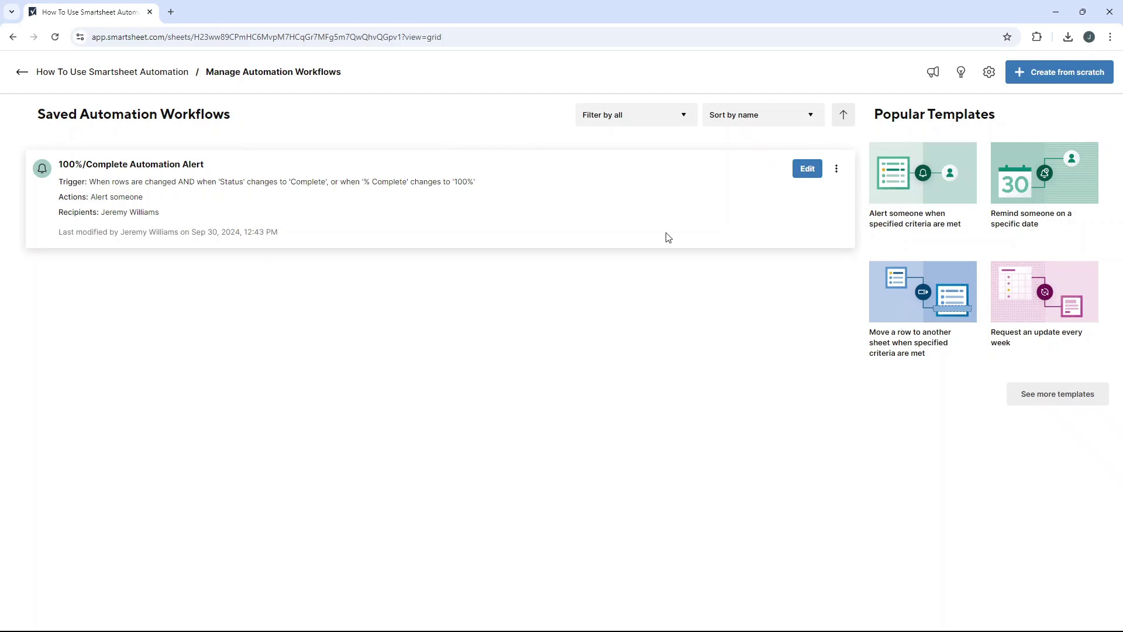
{"action": "left_click", "coordinate": [804, 175]}
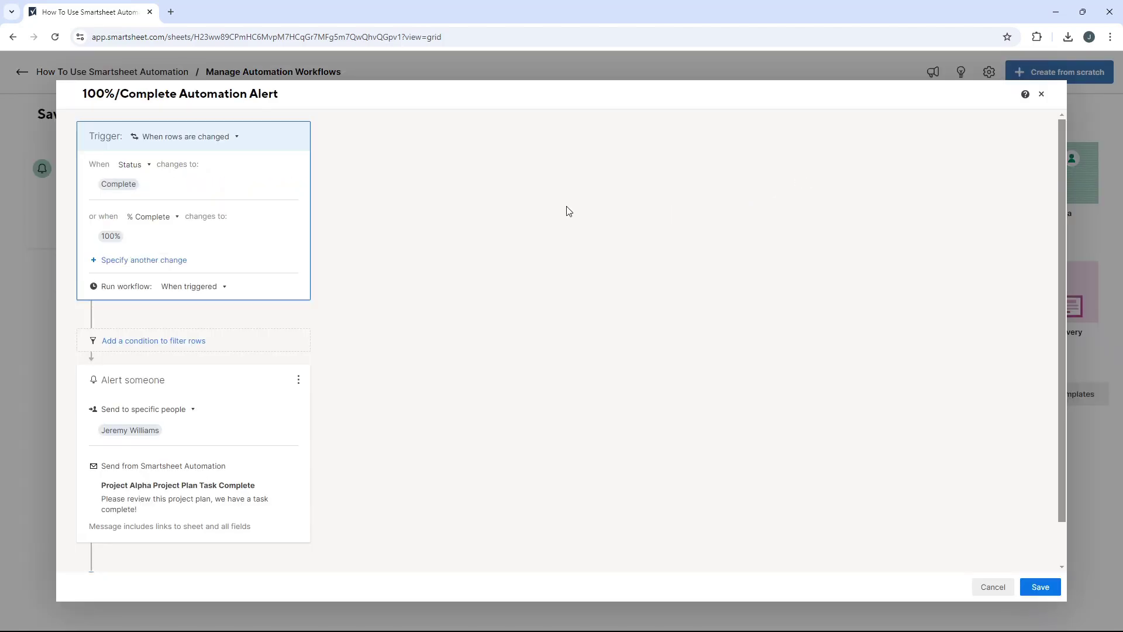
{"action": "mouse_move", "coordinate": [298, 223]}
{"action": "left_click", "coordinate": [298, 219]}
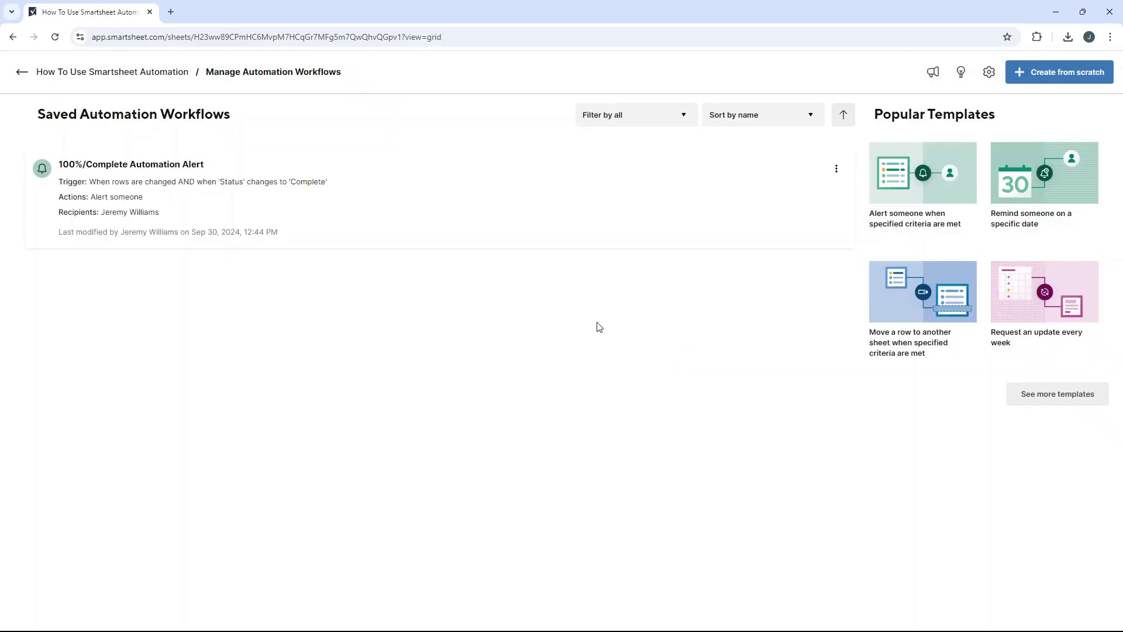
Review the management options for the saved workflow and view its properties
{"action": "left_click", "coordinate": [838, 170]}
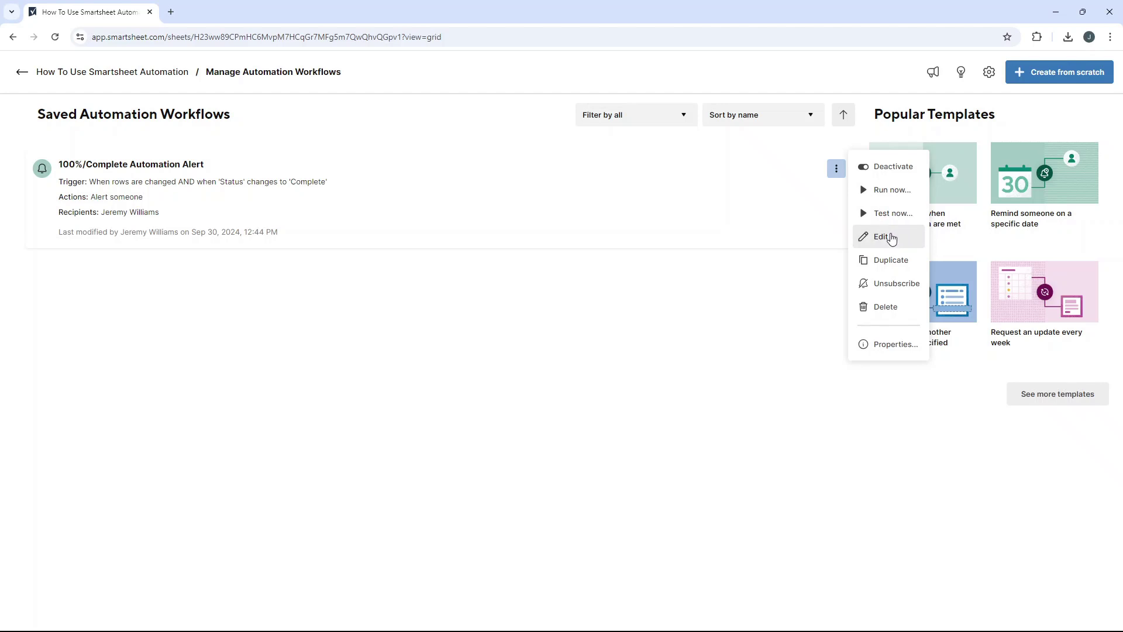
{"action": "left_click", "coordinate": [774, 210]}
{"action": "left_click", "coordinate": [836, 170]}
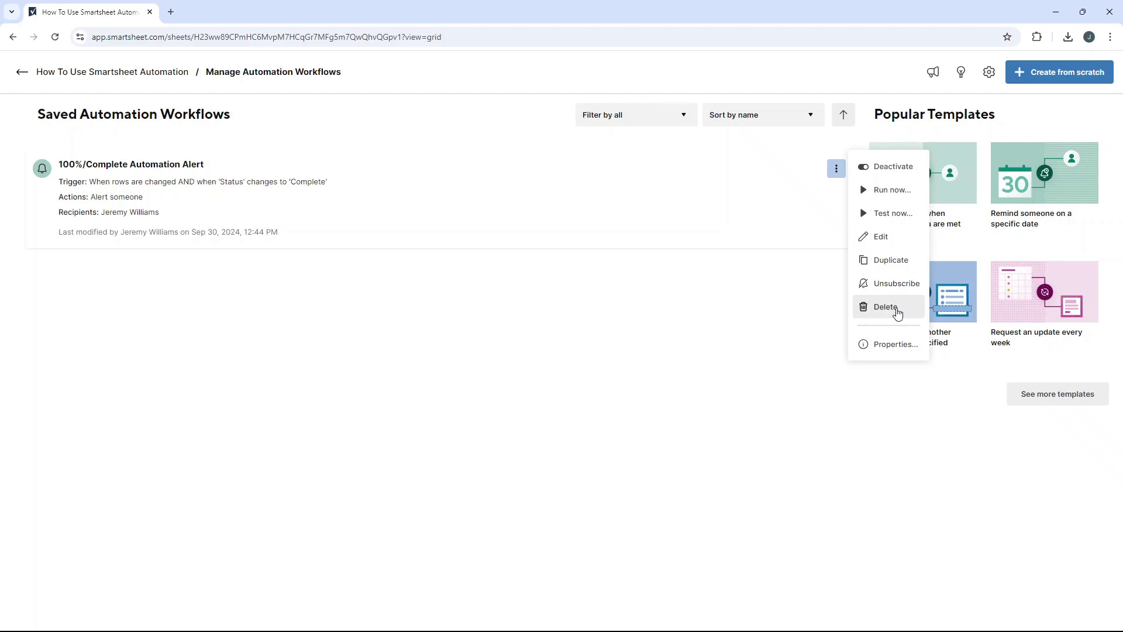
{"action": "left_click", "coordinate": [901, 347]}
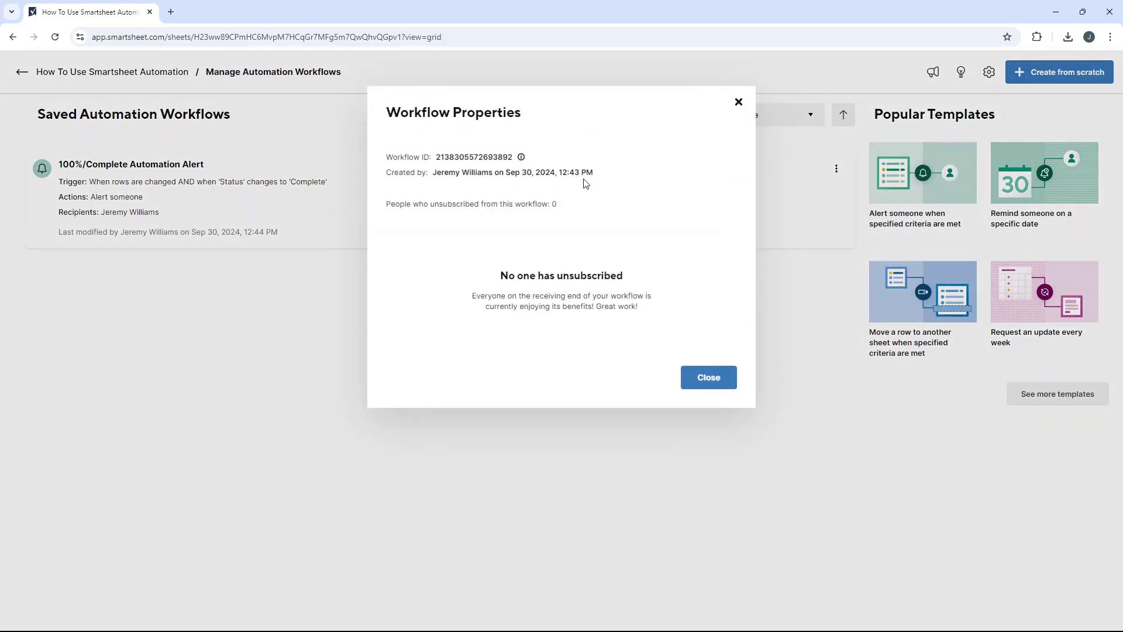
Create a workflow from the "Remind someone on a specific date" template and name it "Review The Project Plan At Set Date"
{"action": "left_click", "coordinate": [738, 103]}
{"action": "left_click", "coordinate": [30, 76]}
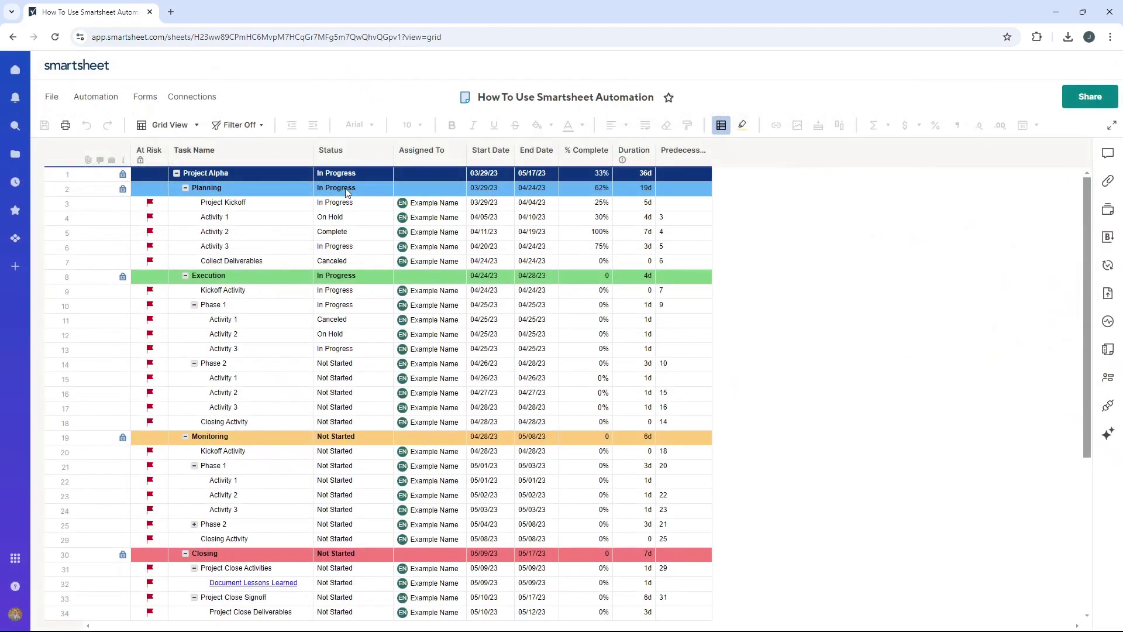
{"action": "left_click", "coordinate": [101, 97]}
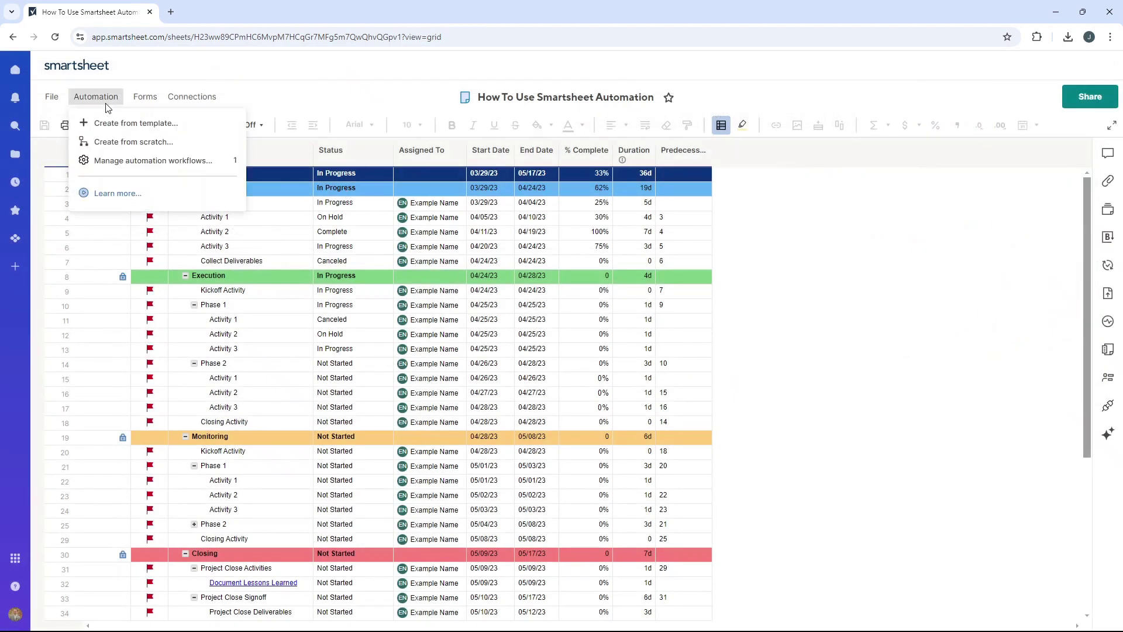
{"action": "left_click", "coordinate": [169, 124]}
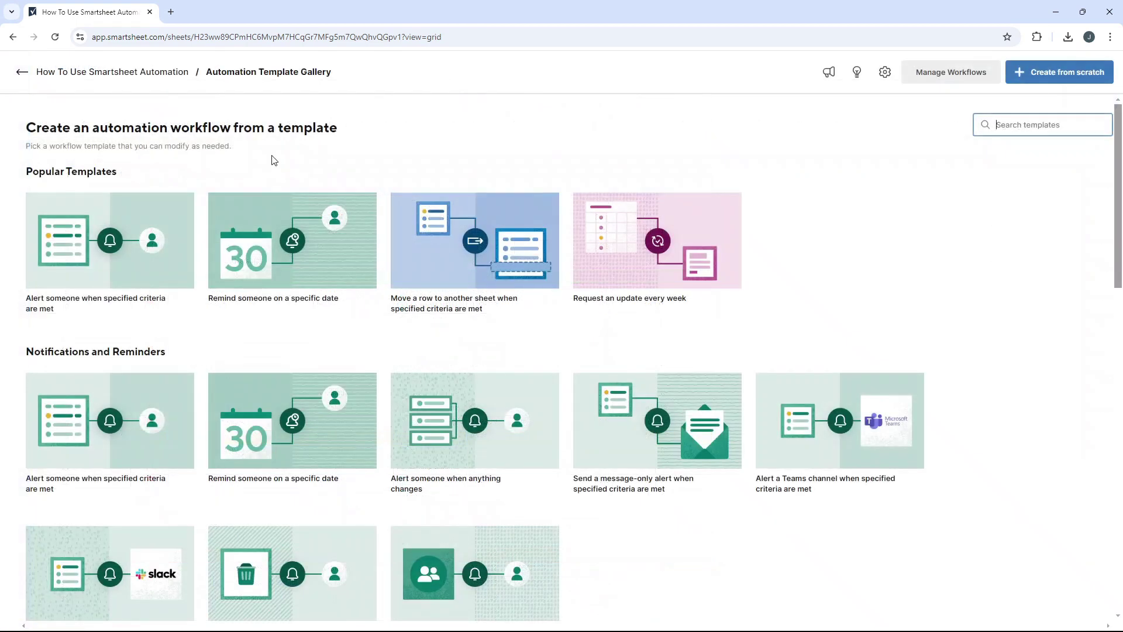
{"action": "left_click", "coordinate": [331, 230]}
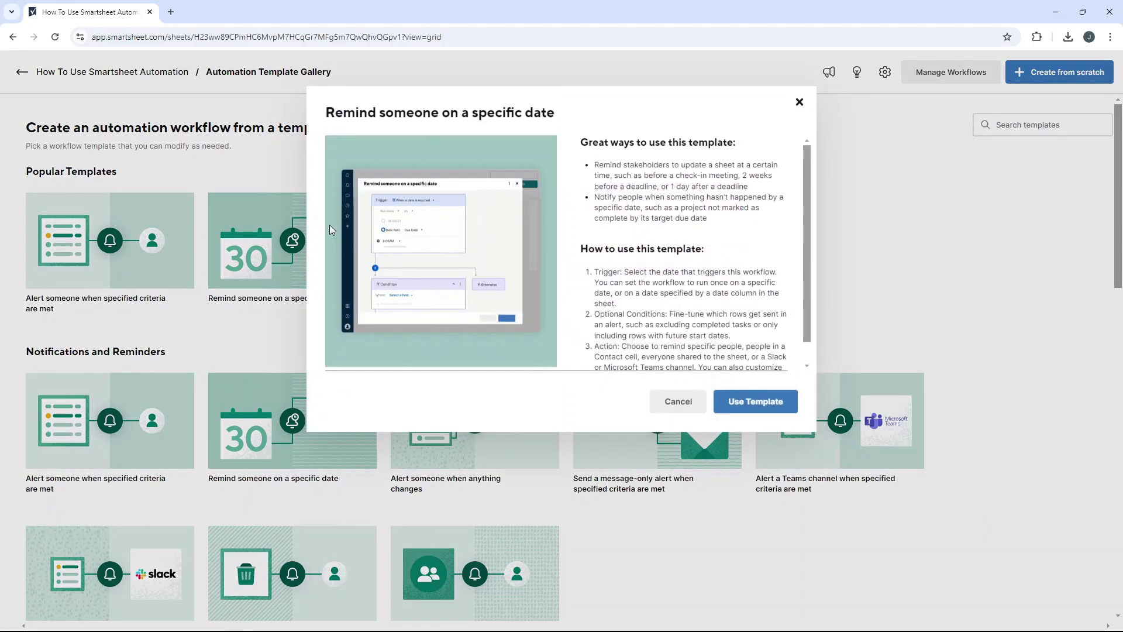
{"action": "left_click", "coordinate": [759, 402]}
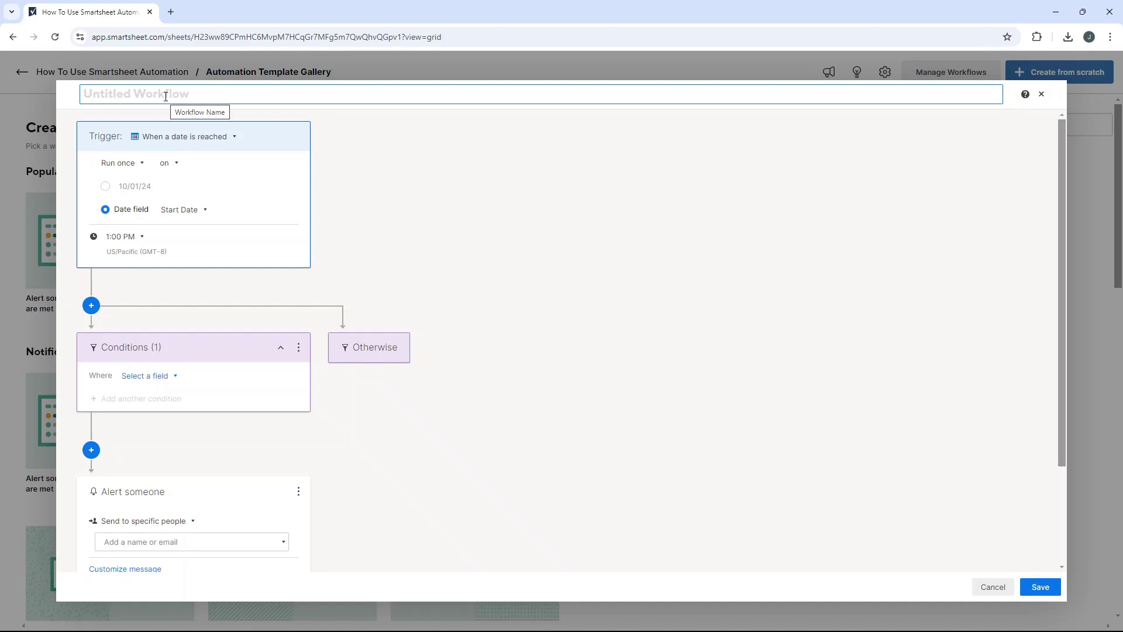
{"action": "type", "text": "Review The "}
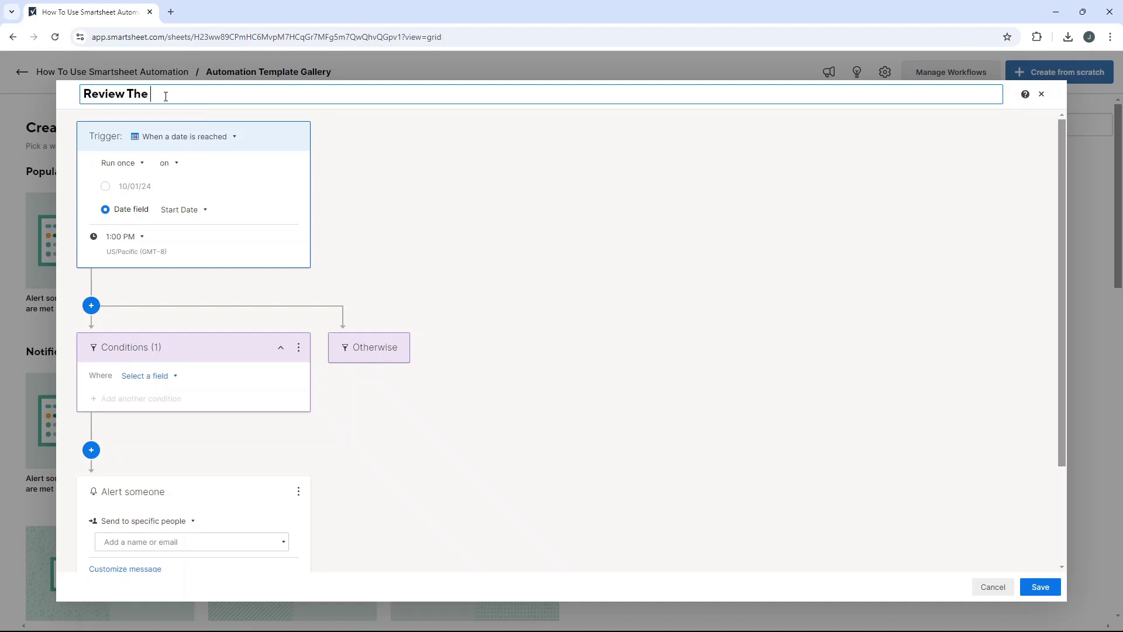
{"action": "type", "text": "Project Plan At Set Date"}
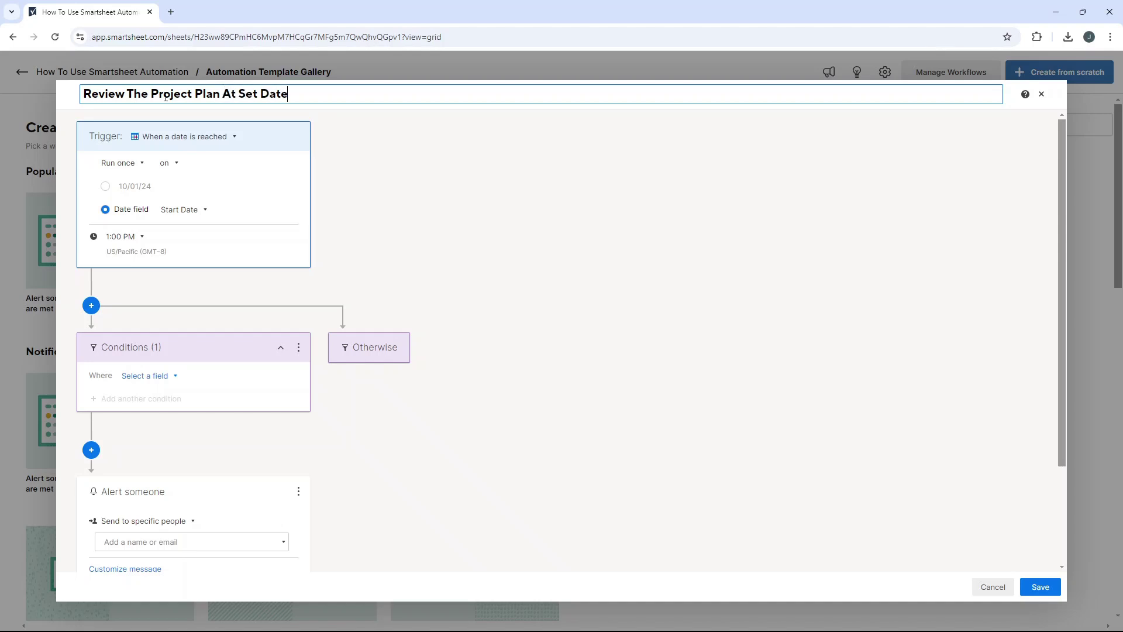
Review the trigger's type, run frequency and the available day offsets before and after the date
{"action": "left_click", "coordinate": [196, 140]}
{"action": "left_click", "coordinate": [198, 143]}
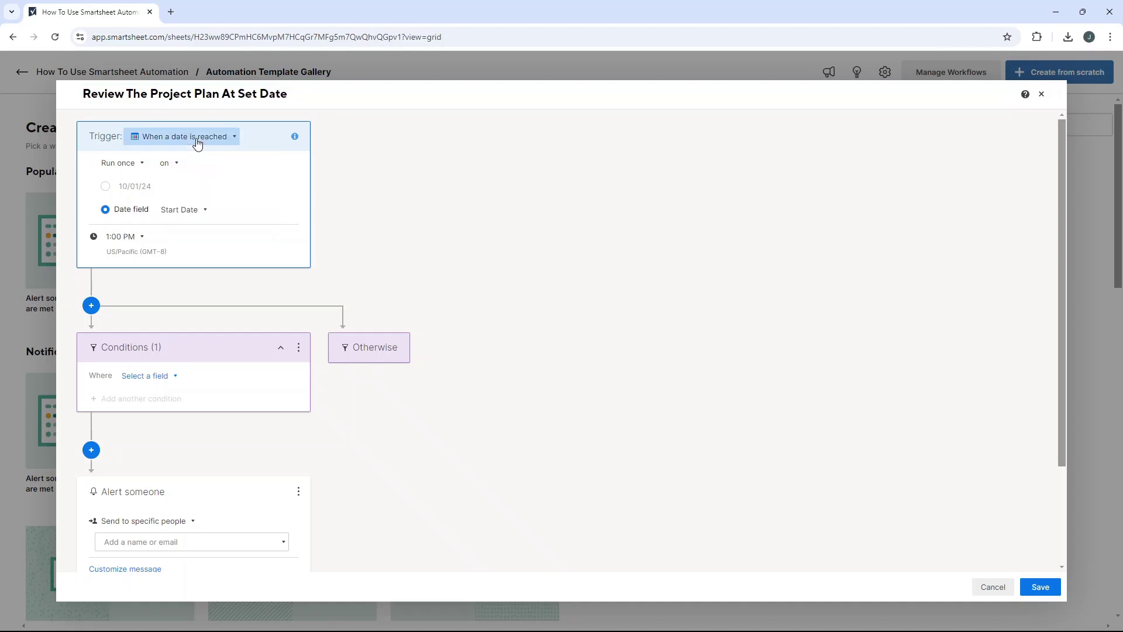
{"action": "left_click", "coordinate": [166, 163]}
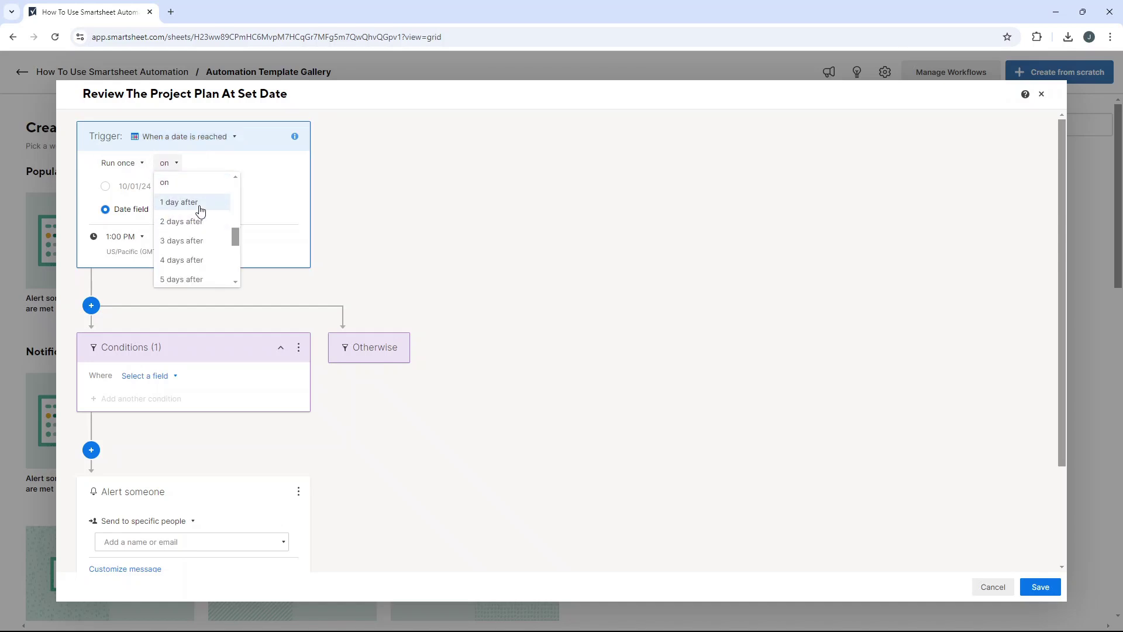
{"action": "left_click_drag", "start_coordinate": [234, 234], "coordinate": [235, 258]}
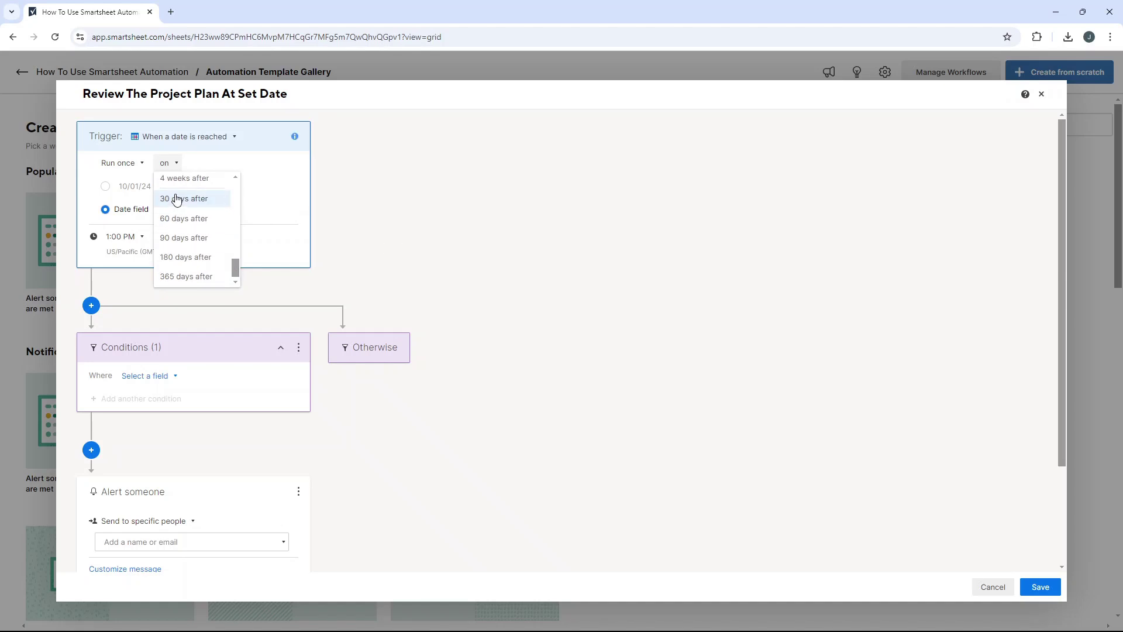
{"action": "left_click", "coordinate": [281, 202]}
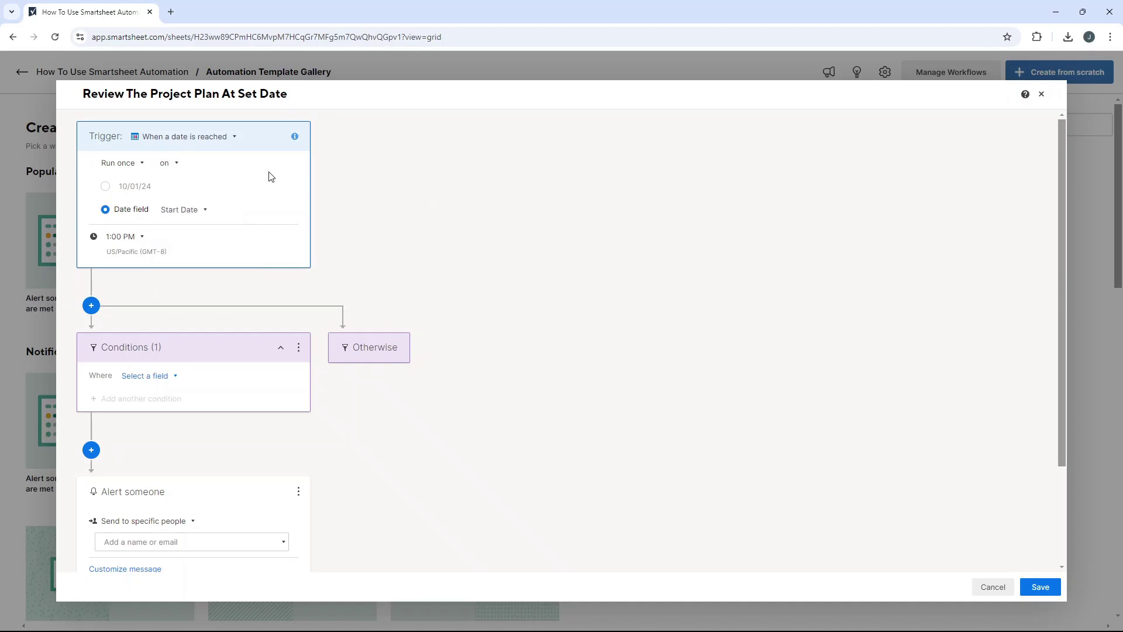
{"action": "left_click", "coordinate": [177, 167]}
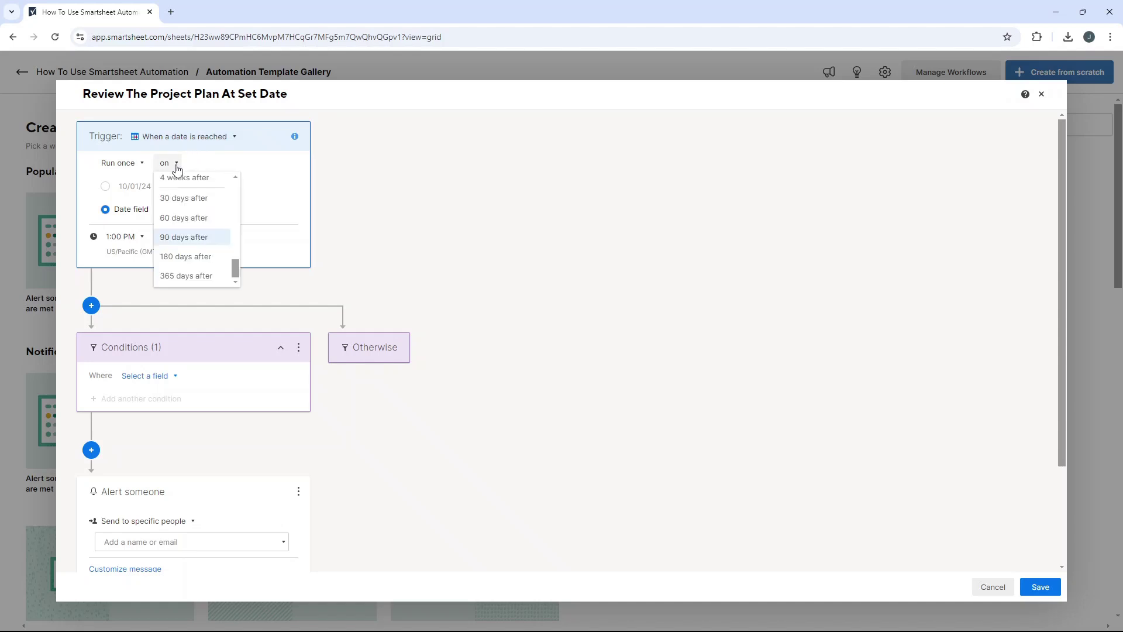
{"action": "left_click", "coordinate": [121, 164]}
{"action": "left_click", "coordinate": [174, 167]}
{"action": "left_click_drag", "start_coordinate": [237, 260], "coordinate": [237, 230]}
{"action": "left_click", "coordinate": [225, 227]}
Open the trigger's custom recurrence settings and try the different repeat units, including Month and Year
{"action": "left_click", "coordinate": [127, 166]}
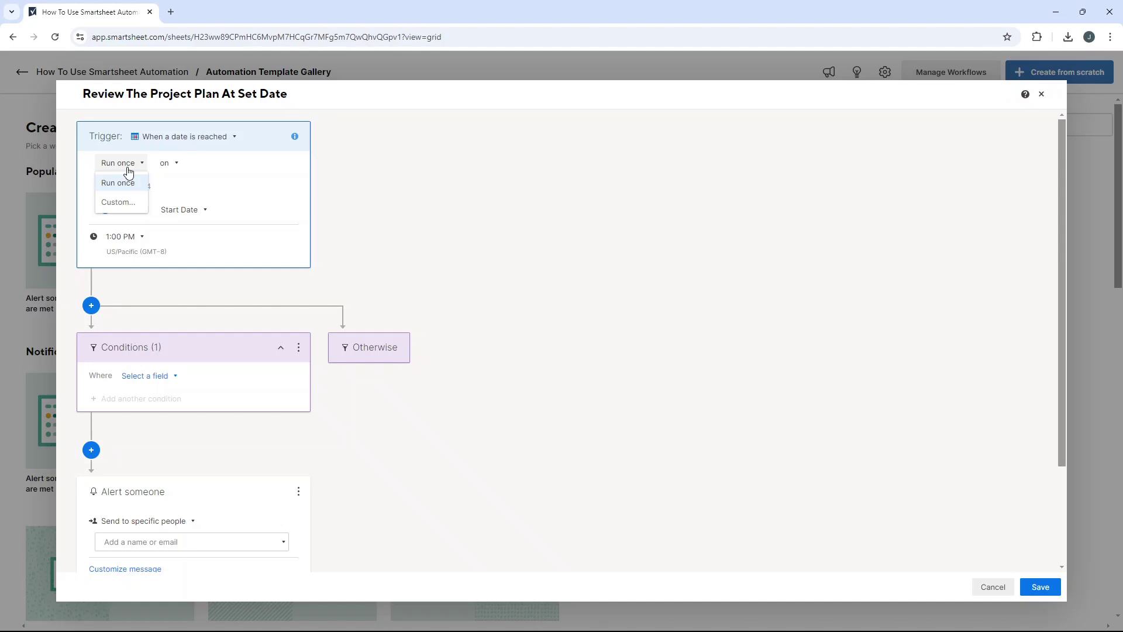
{"action": "left_click", "coordinate": [126, 200]}
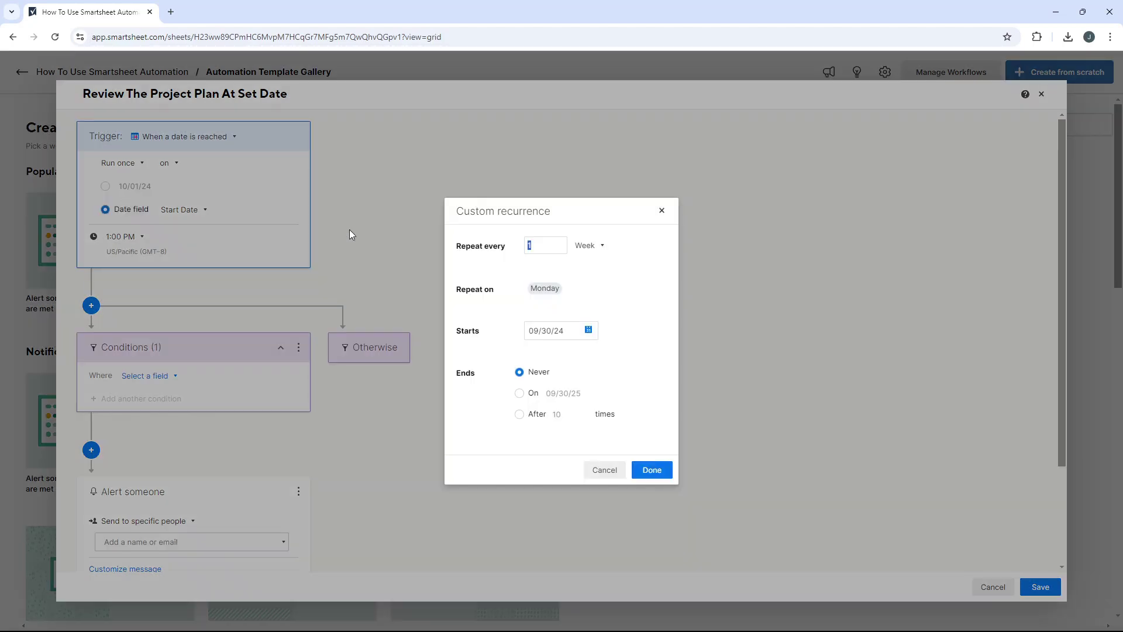
{"action": "left_click", "coordinate": [594, 247]}
{"action": "left_click", "coordinate": [598, 264]}
{"action": "left_click", "coordinate": [595, 251]}
{"action": "left_click", "coordinate": [594, 285]}
{"action": "left_click", "coordinate": [590, 244]}
{"action": "left_click", "coordinate": [588, 302]}
{"action": "left_click", "coordinate": [590, 244]}
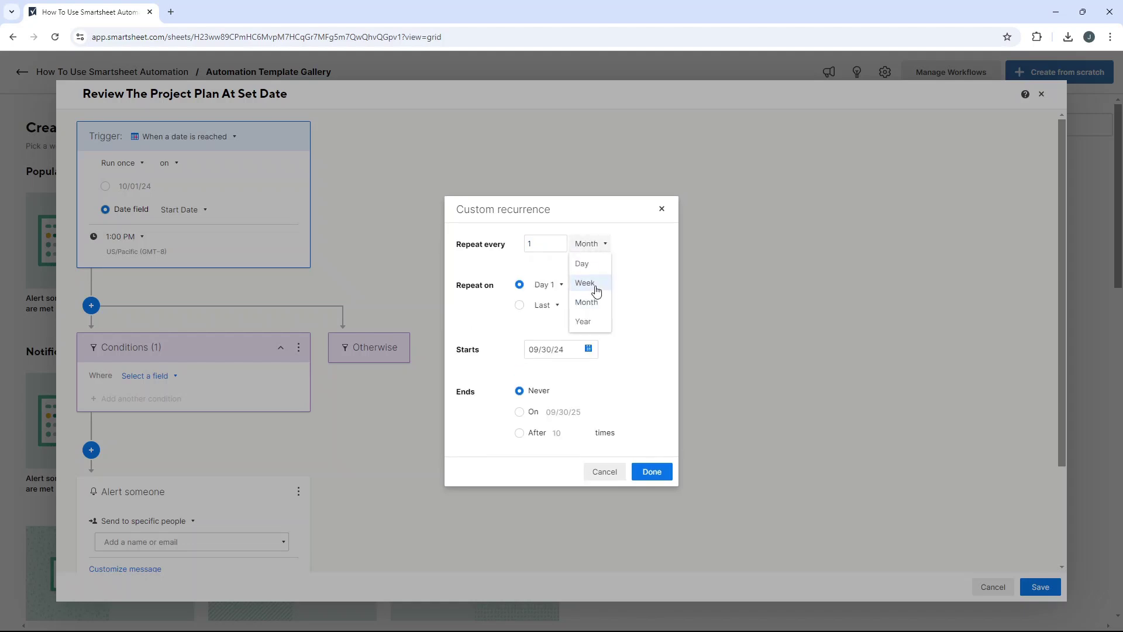
{"action": "left_click", "coordinate": [591, 322]}
Set the custom recurrence to repeat every 7 days starting on 09/30/24 and apply it to the trigger
{"action": "left_click", "coordinate": [587, 246]}
{"action": "left_click", "coordinate": [592, 265]}
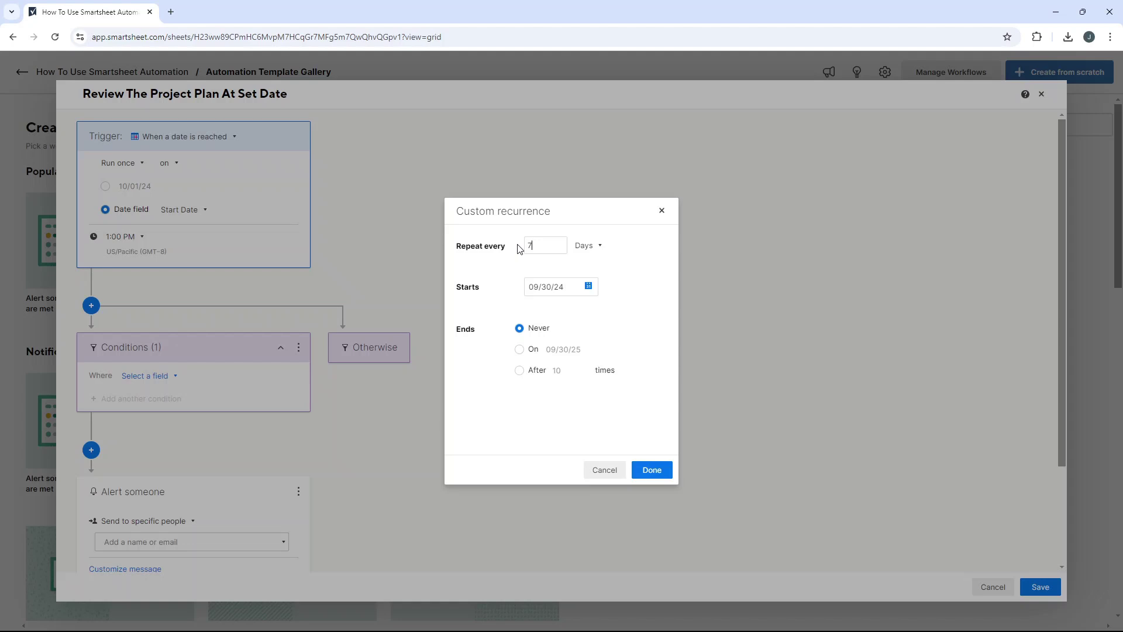
{"action": "left_click", "coordinate": [588, 287]}
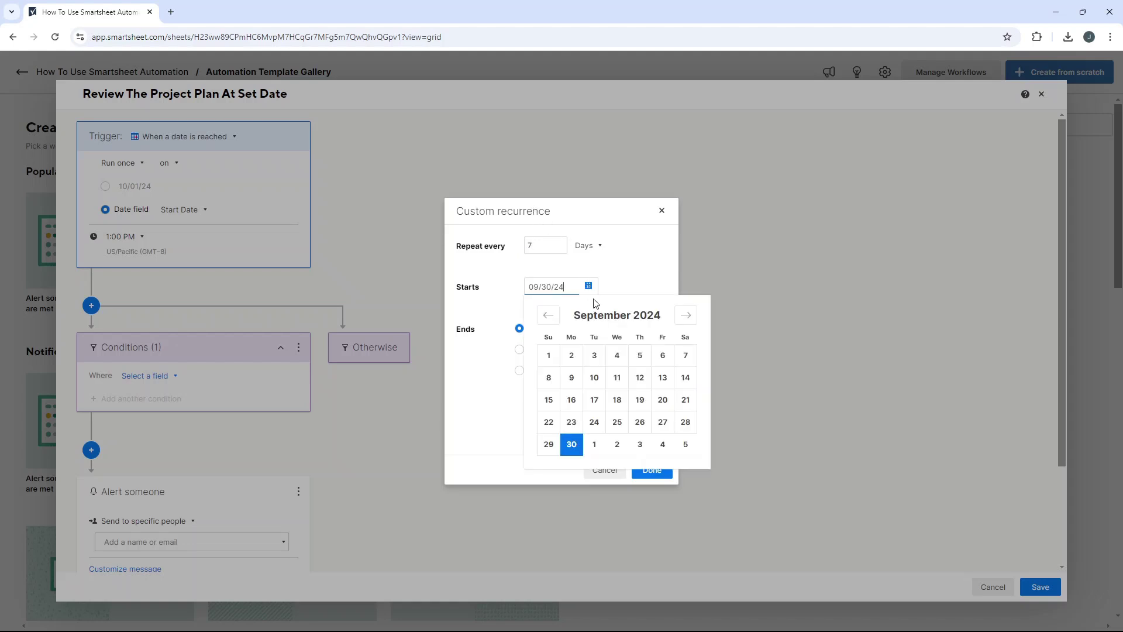
{"action": "left_click", "coordinate": [578, 444]}
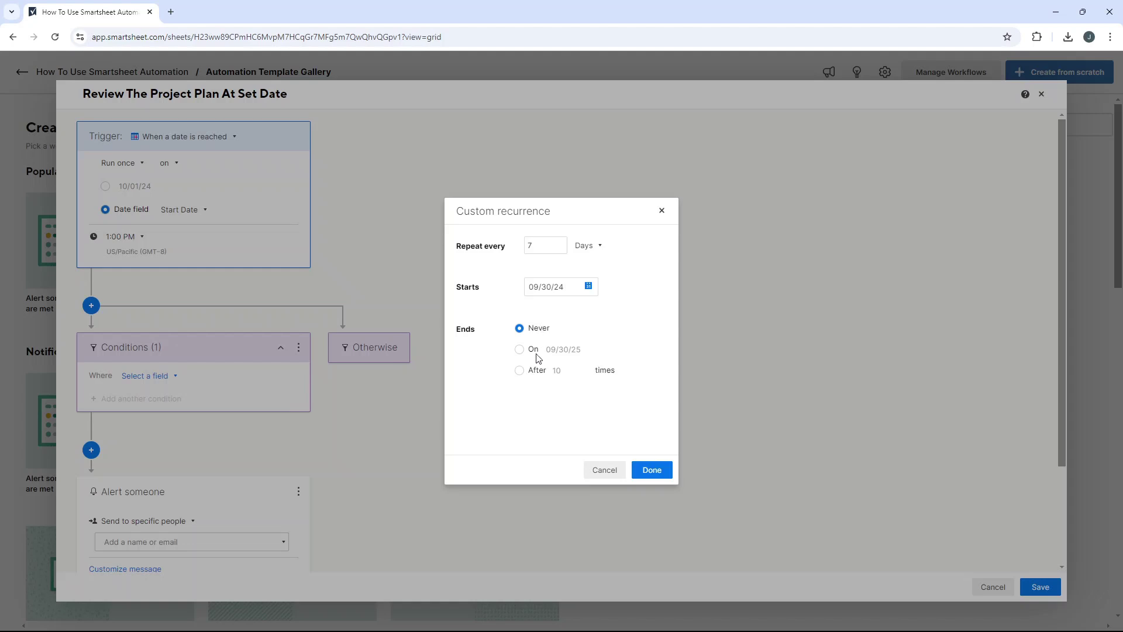
{"action": "left_click", "coordinate": [654, 470]}
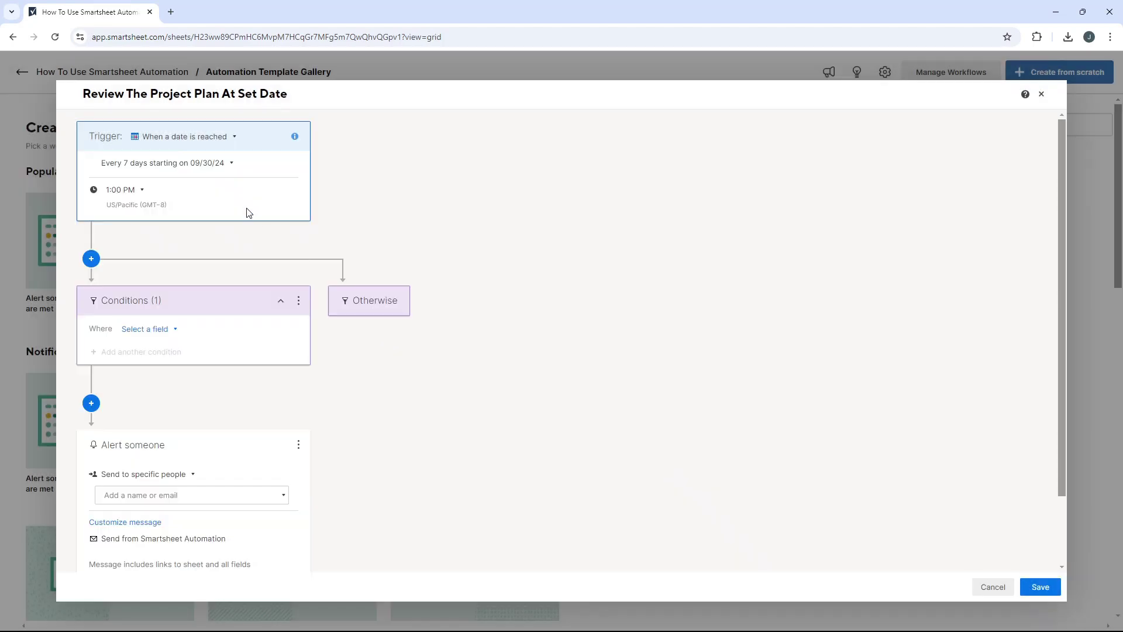
Review the times of day available for running the trigger
{"action": "left_click", "coordinate": [131, 188]}
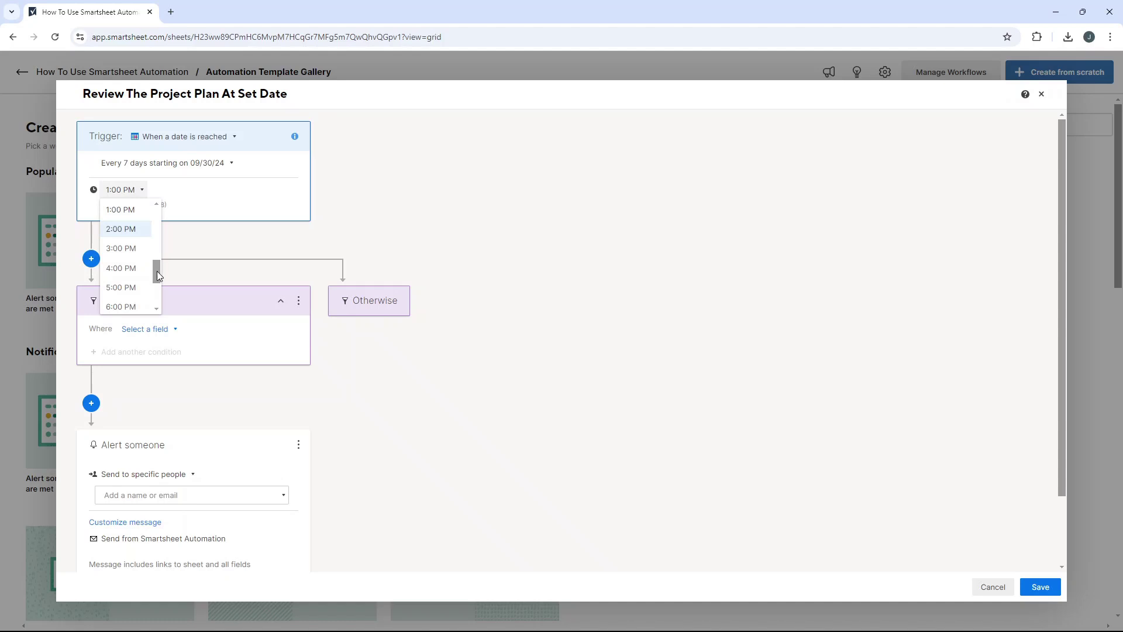
{"action": "scroll", "coordinate": [158, 269], "scroll_direction": "down", "scroll_amount": 1}
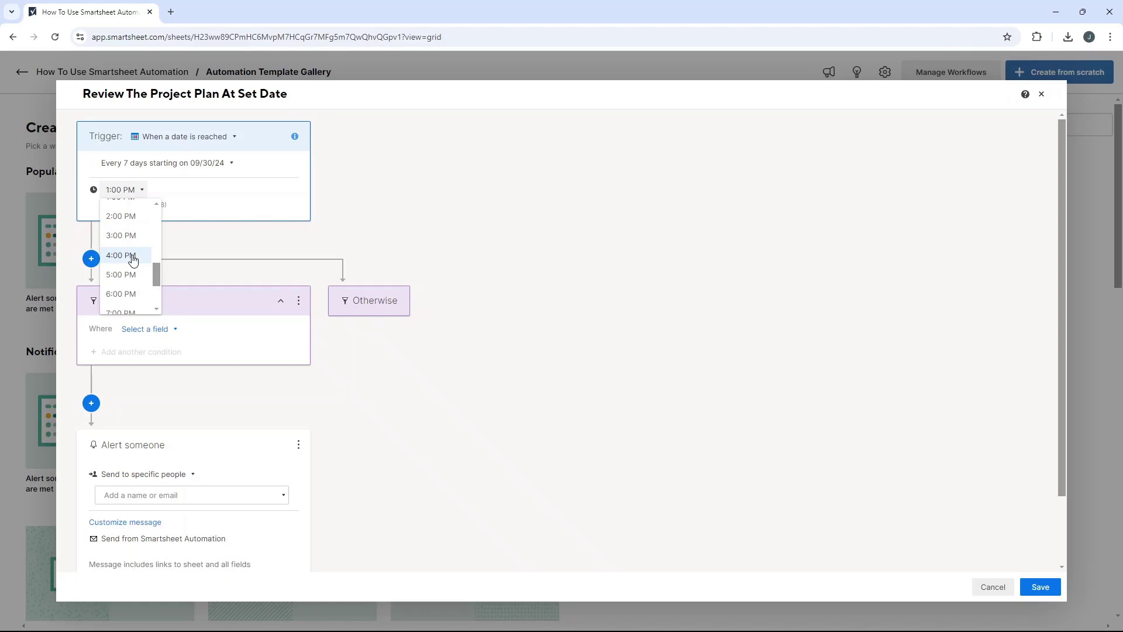
{"action": "left_click", "coordinate": [393, 214]}
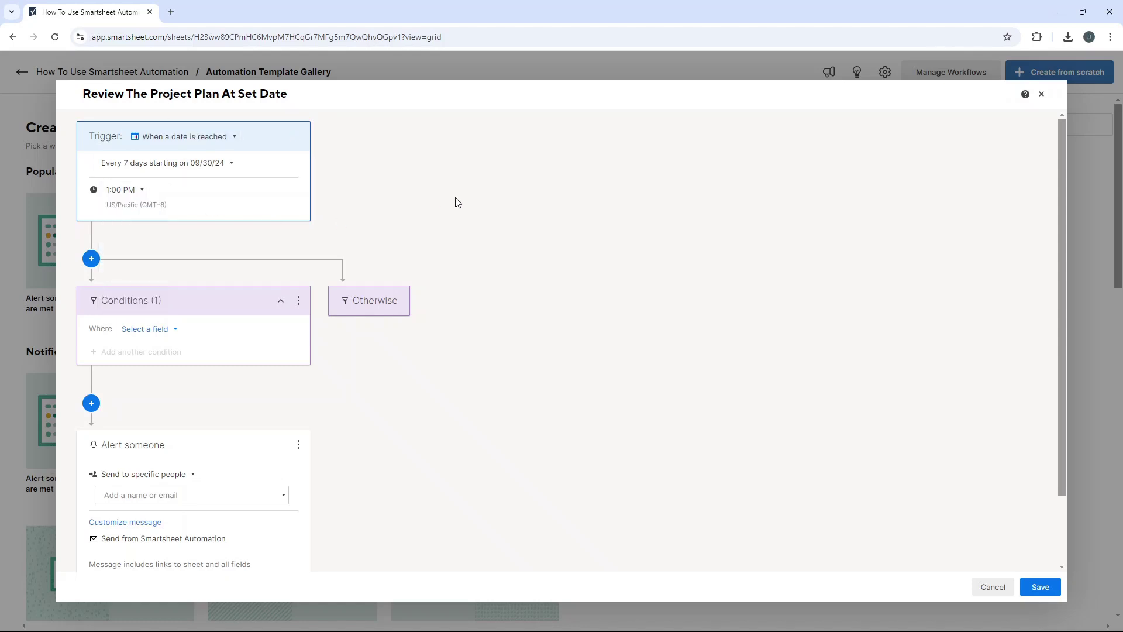
Set the workflow condition to rows where End Date is in the past
{"action": "left_click", "coordinate": [148, 330]}
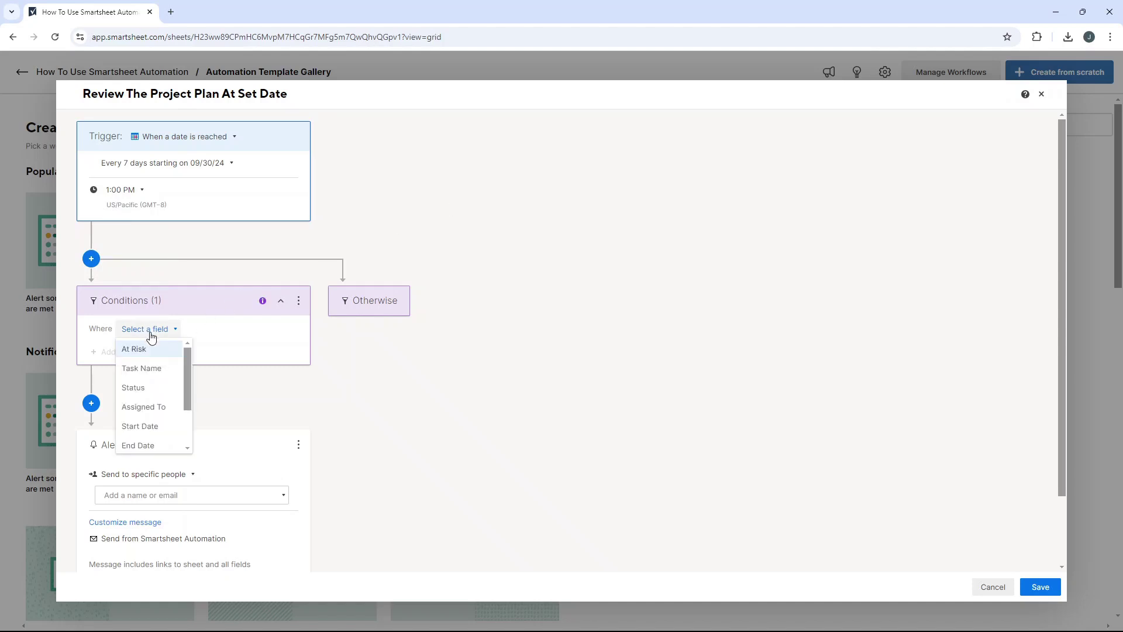
{"action": "left_click_drag", "start_coordinate": [188, 360], "coordinate": [195, 396]}
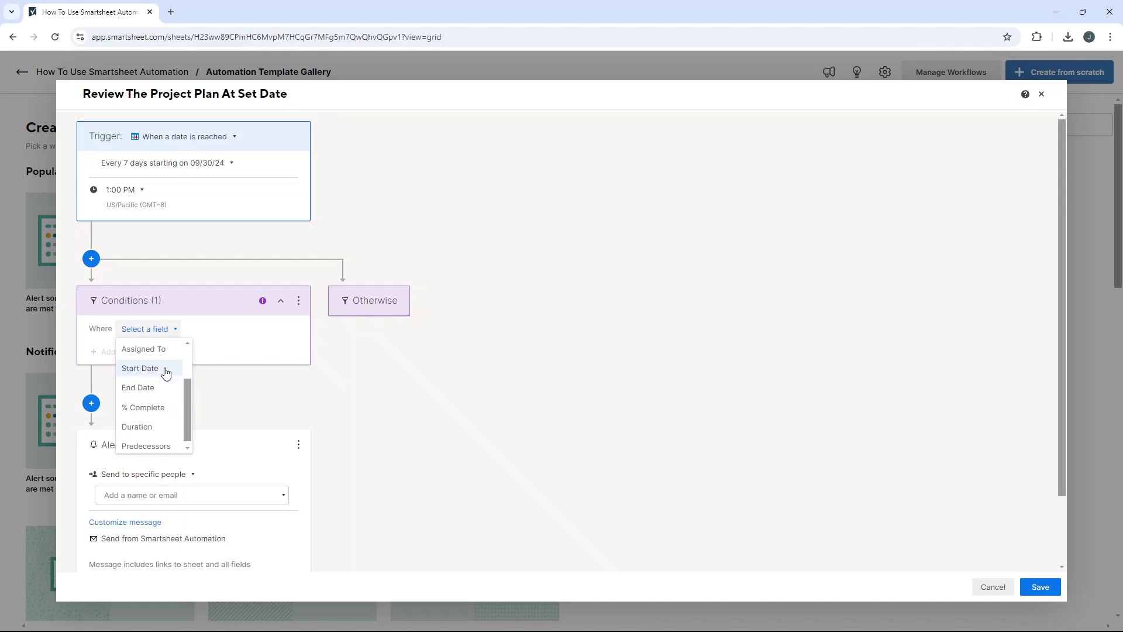
{"action": "left_click", "coordinate": [140, 388]}
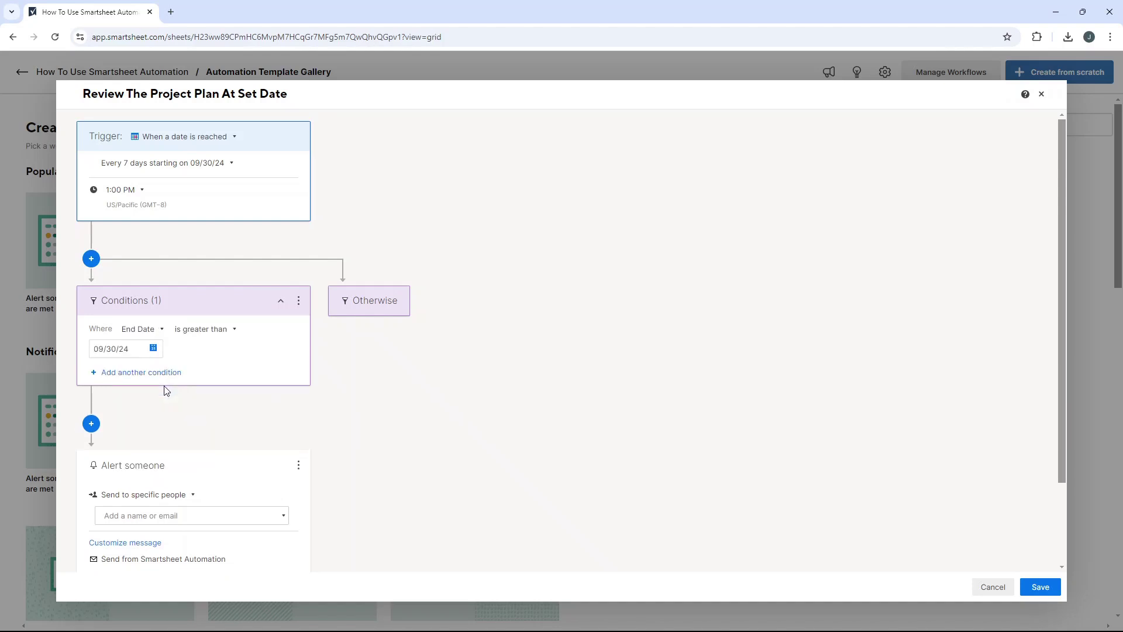
{"action": "left_click", "coordinate": [205, 329]}
{"action": "mouse_move", "coordinate": [282, 385]}
{"action": "left_mouse_down"}
{"action": "mouse_move", "coordinate": [287, 359]}
{"action": "mouse_move", "coordinate": [287, 406]}
{"action": "left_mouse_up"}
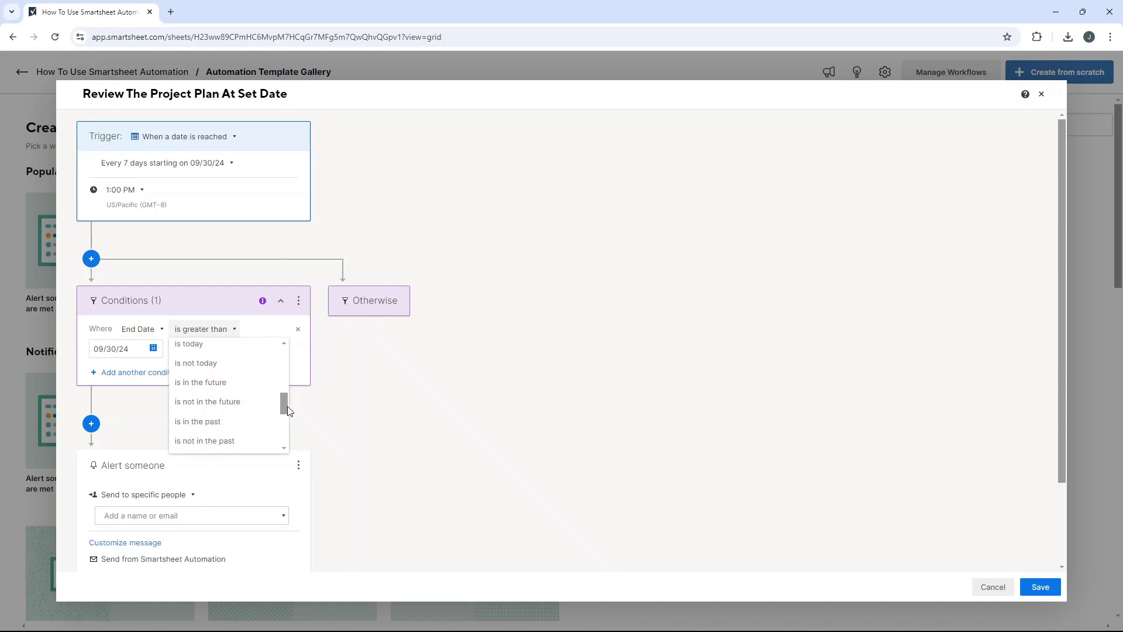
{"action": "left_click", "coordinate": [273, 411]}
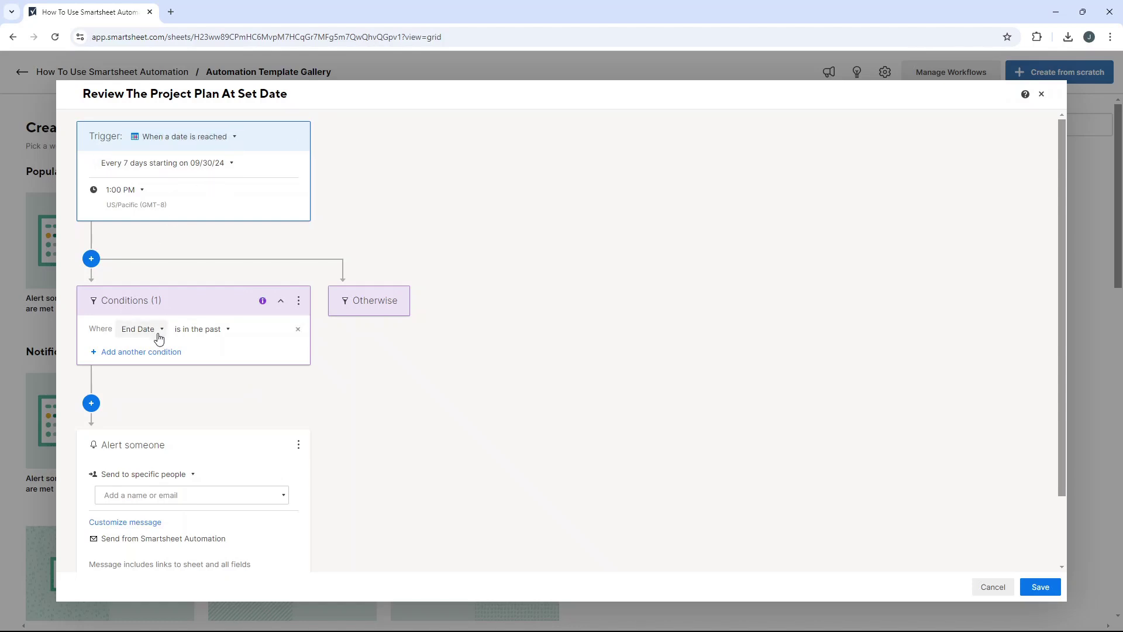
Add the first suggested contact as the specific person who receives the alert
{"action": "scroll", "coordinate": [175, 445], "scroll_direction": "down", "scroll_amount": 1}
{"action": "left_click", "coordinate": [175, 449]}
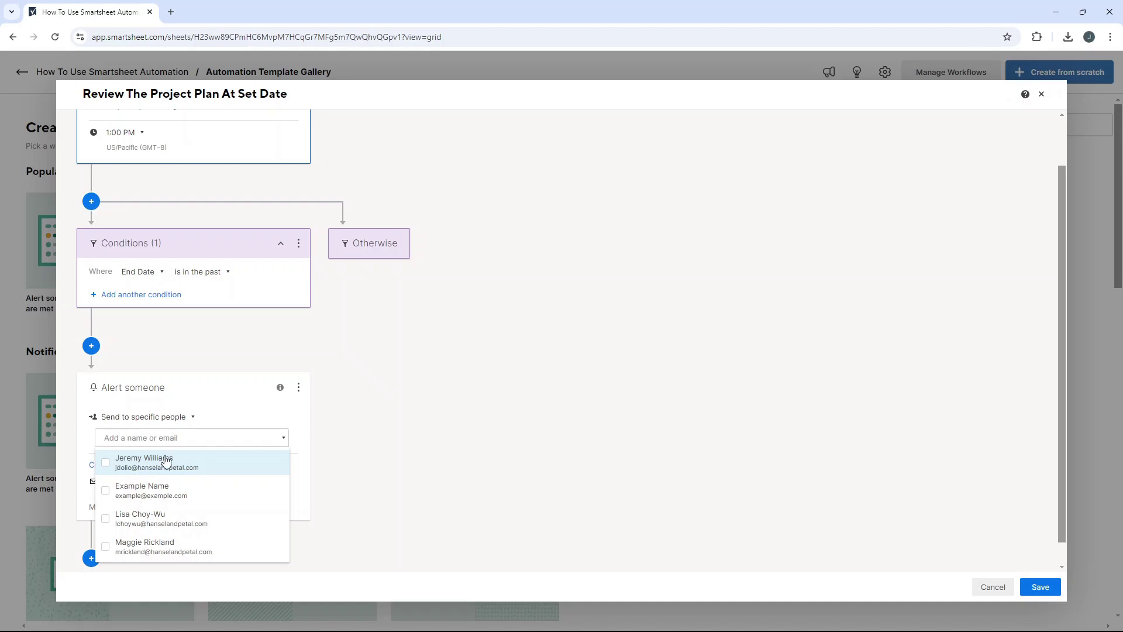
{"action": "left_click", "coordinate": [233, 459]}
{"action": "left_click", "coordinate": [445, 400]}
Check the trigger's recurrence options and save the "Review The Project Plan At Set Date" workflow
{"action": "scroll", "coordinate": [312, 287], "scroll_direction": "up", "scroll_amount": 1}
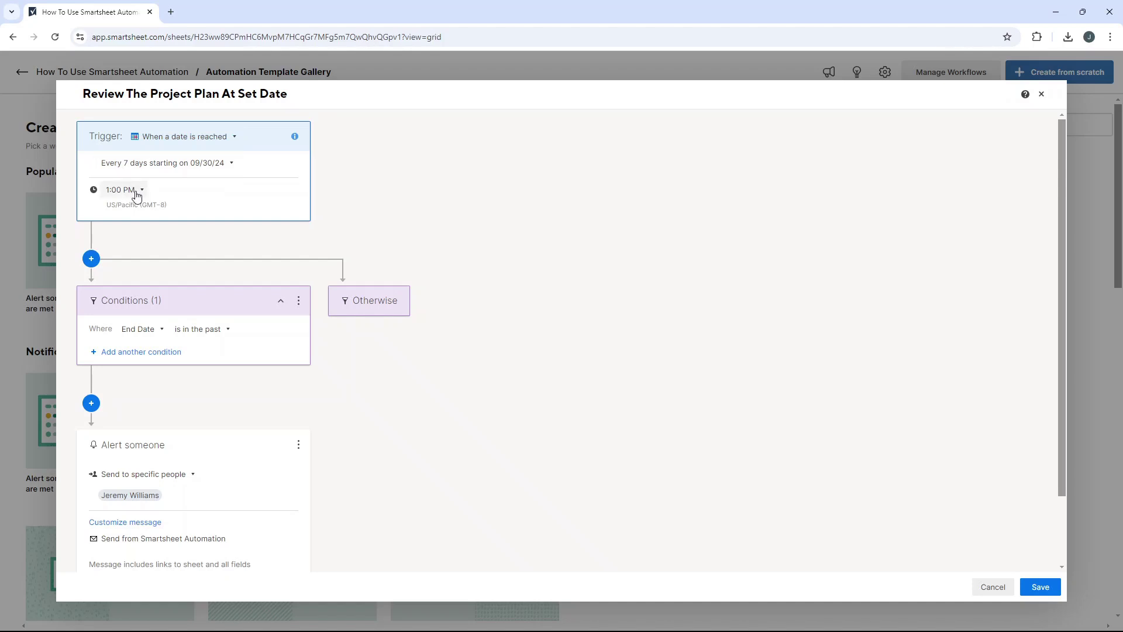
{"action": "left_click", "coordinate": [168, 170]}
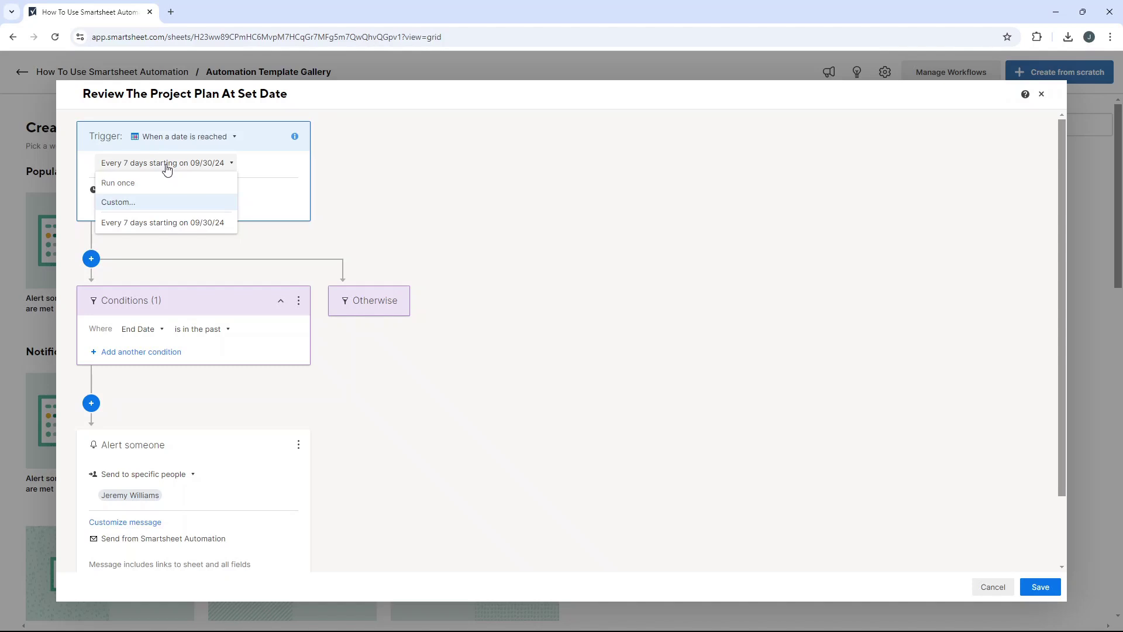
{"action": "left_click", "coordinate": [175, 166]}
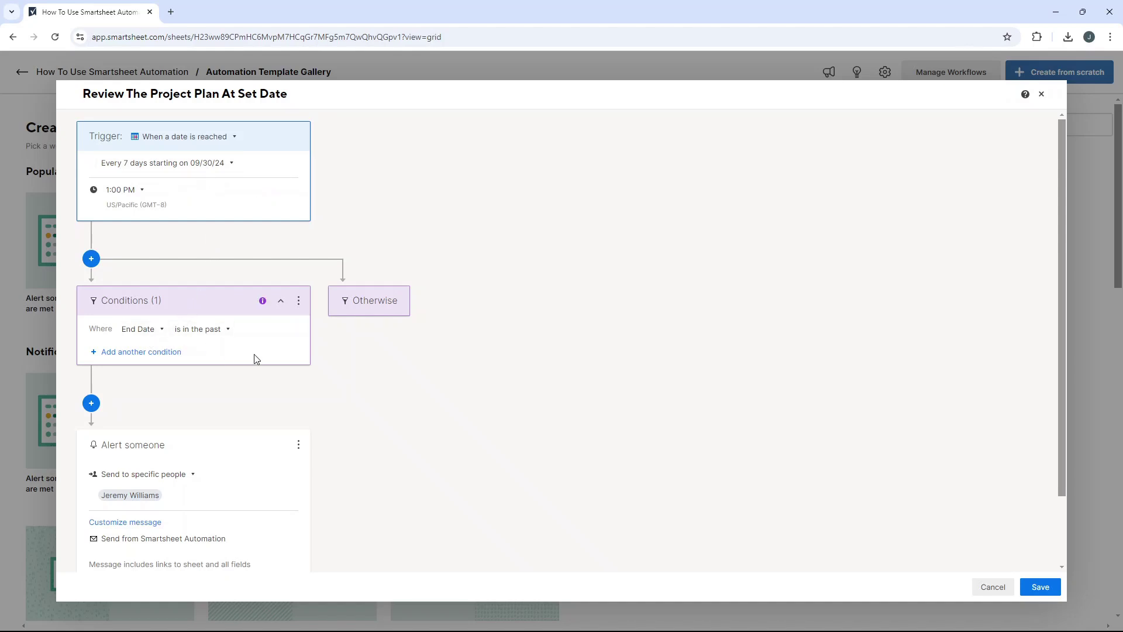
{"action": "scroll", "coordinate": [255, 358], "scroll_direction": "down", "scroll_amount": 2}
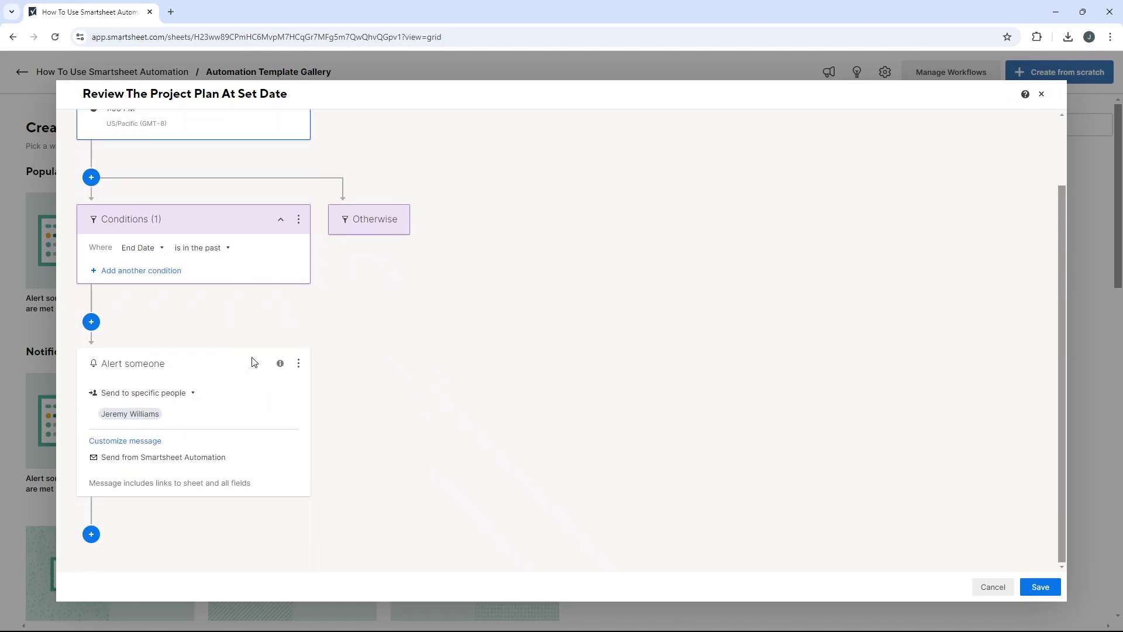
{"action": "left_click", "coordinate": [1040, 587]}
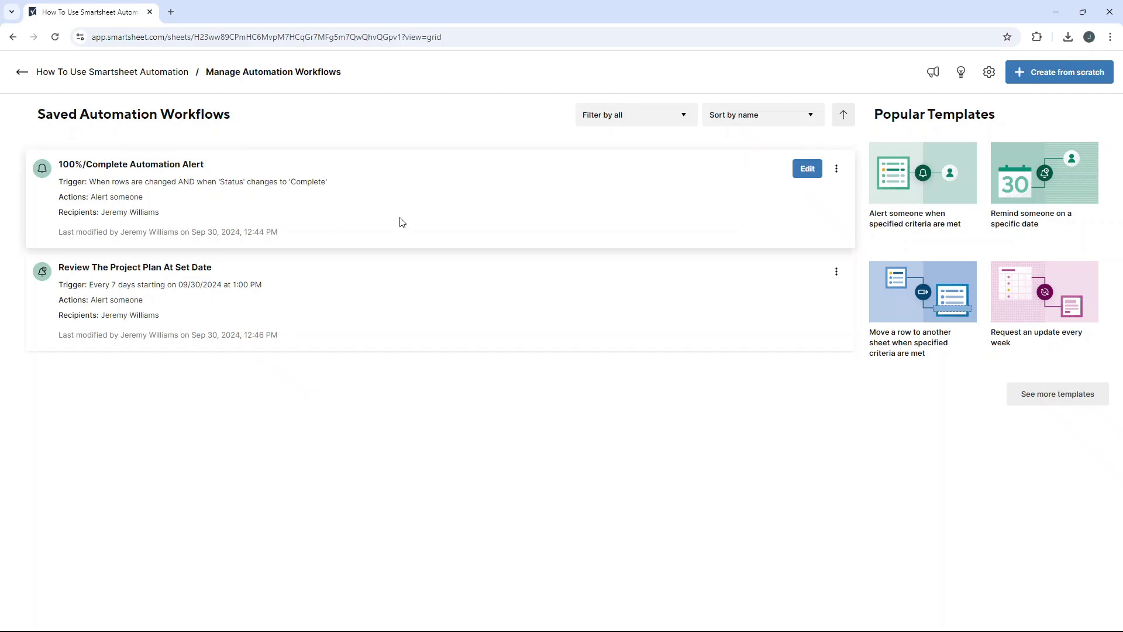
Return to the sheet and start a new automation from the "Request an update every week" template
{"action": "mouse_move", "coordinate": [455, 227]}
{"action": "left_click", "coordinate": [20, 73]}
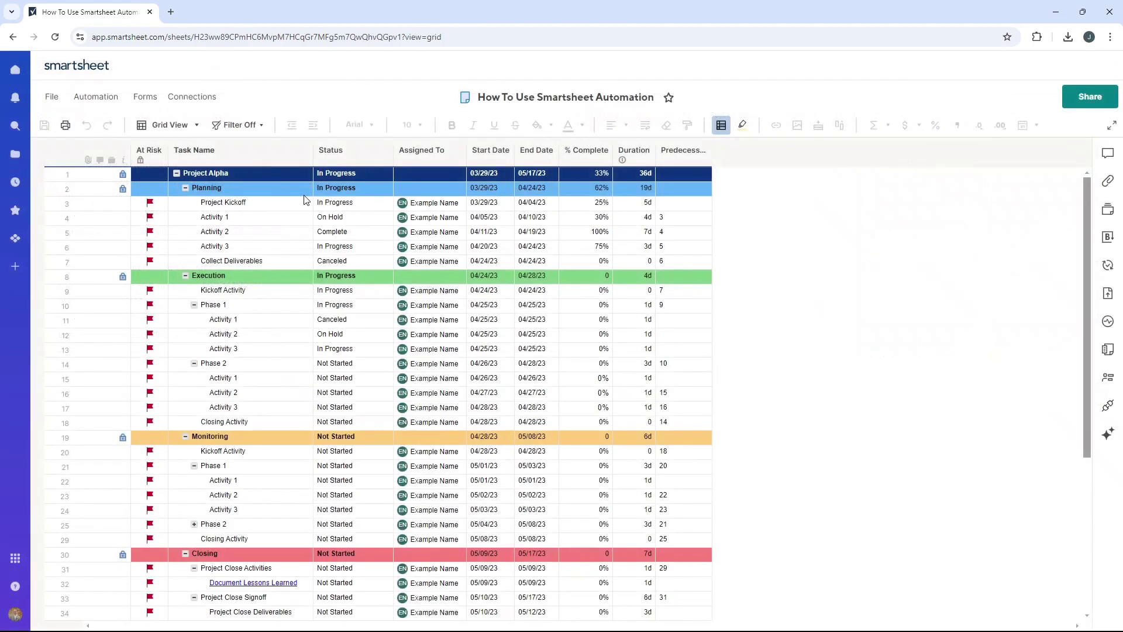
{"action": "left_click", "coordinate": [104, 96]}
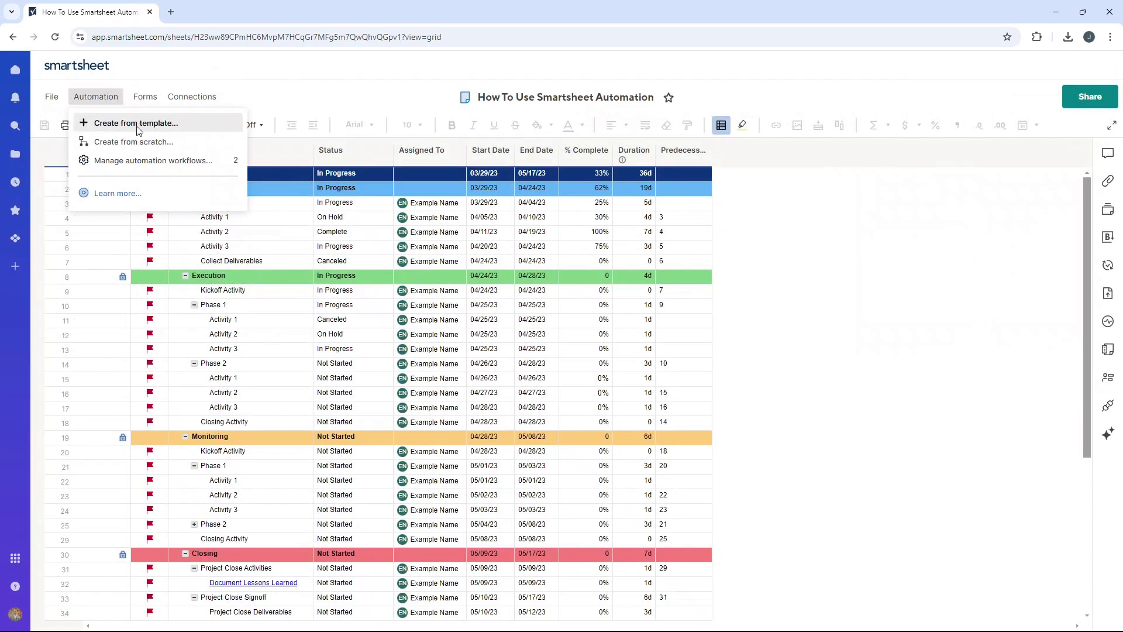
{"action": "left_click", "coordinate": [138, 128]}
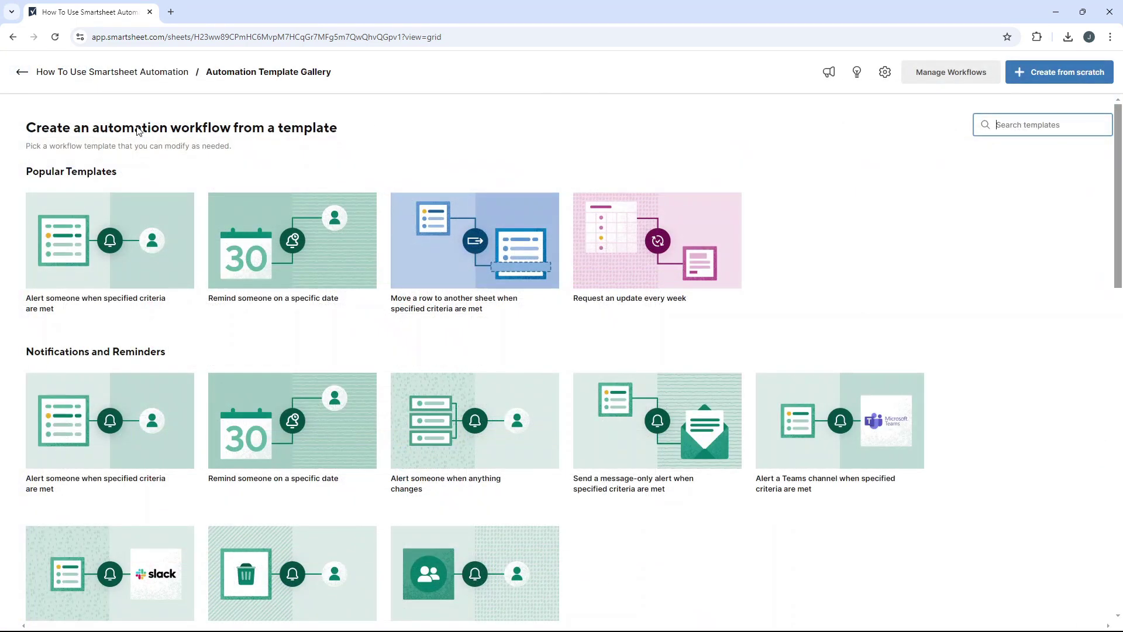
{"action": "left_click", "coordinate": [711, 241]}
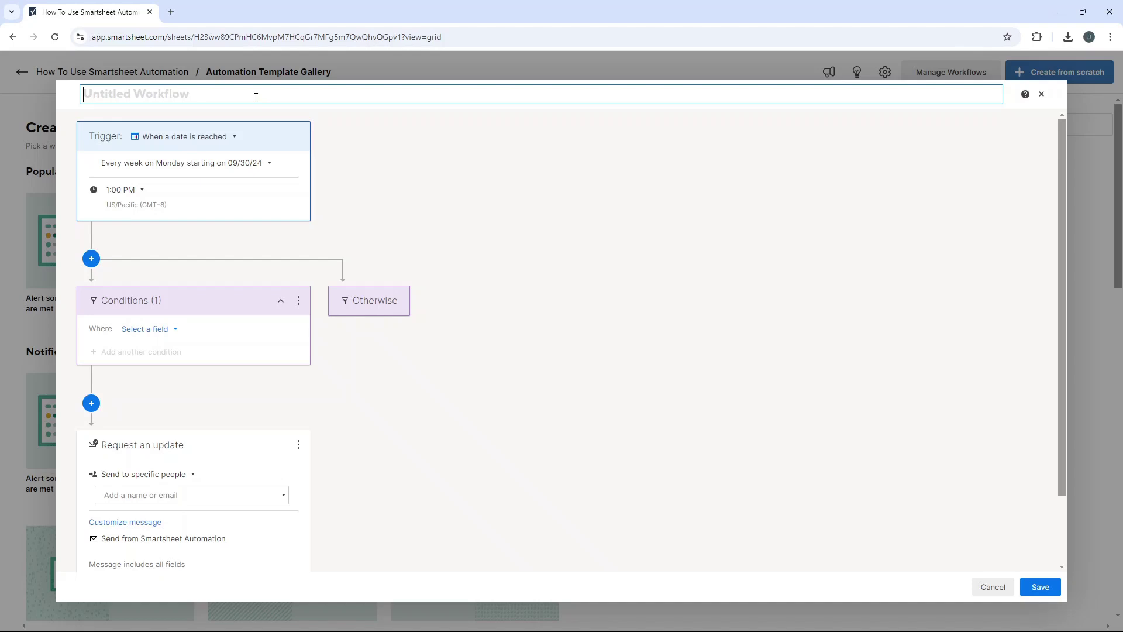
Name the workflow "Update Request For" followed by the recipient's first name
{"action": "type", "text": "Update Requ"}
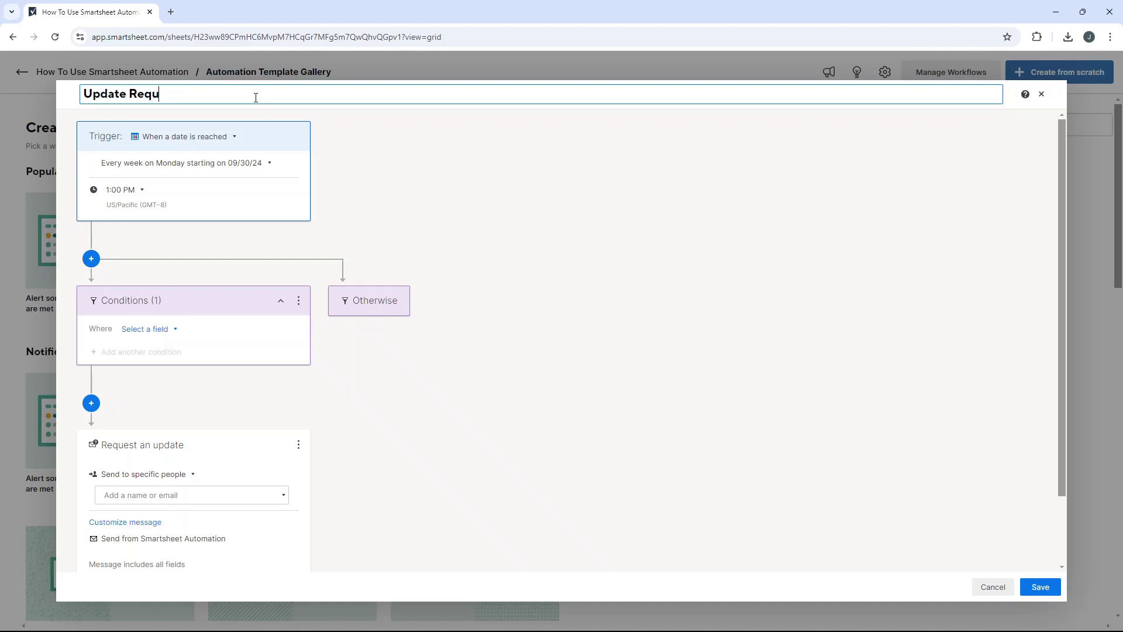
{"action": "type", "text": "est For JEremy"}
{"action": "left_click", "coordinate": [212, 94]}
{"action": "key", "text": "BackSpace"}
{"action": "type", "text": "e"}
Keep the trigger on when a date is reached and accept the weekly Monday recurrence starting 09/30/24 with no end
{"action": "left_click", "coordinate": [212, 141]}
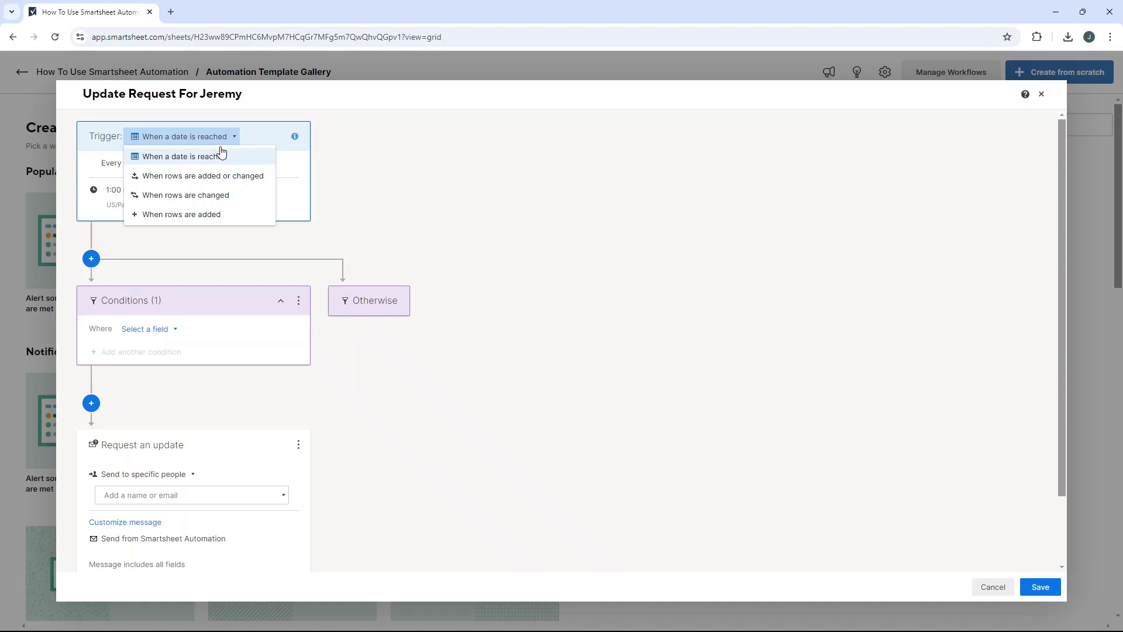
{"action": "left_click", "coordinate": [229, 157]}
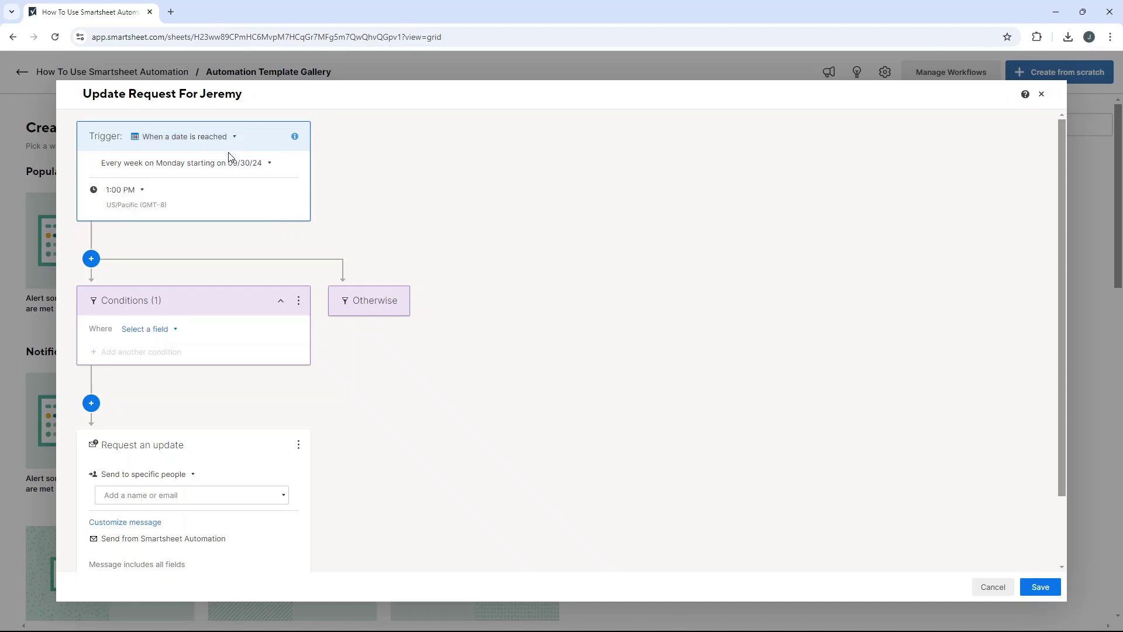
{"action": "left_click", "coordinate": [149, 169]}
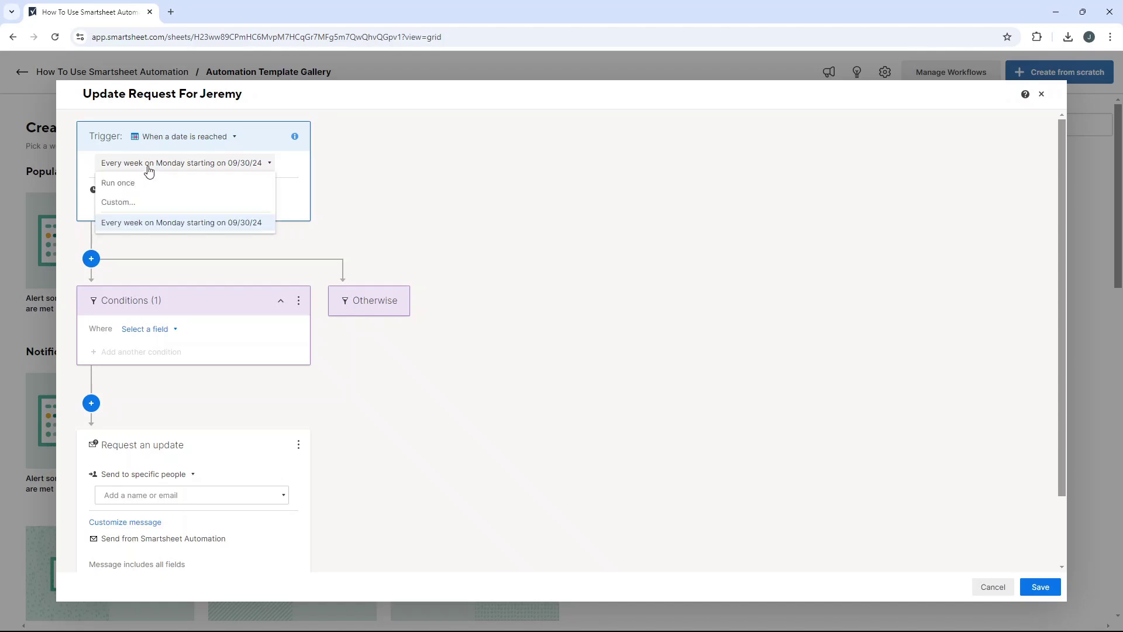
{"action": "left_click", "coordinate": [179, 224]}
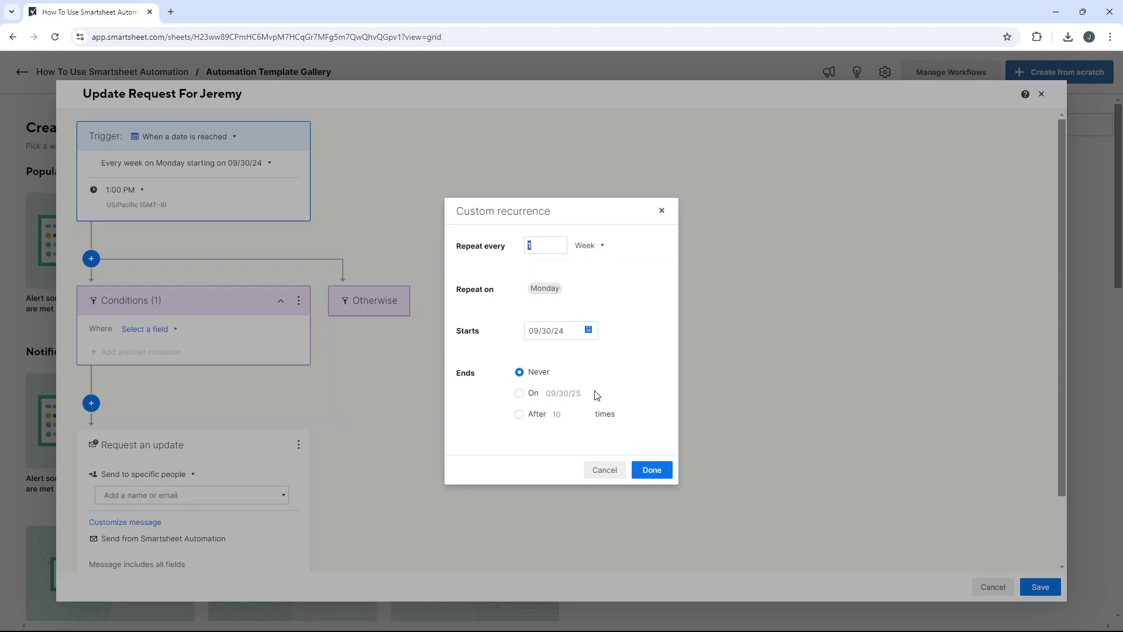
{"action": "left_click", "coordinate": [648, 469]}
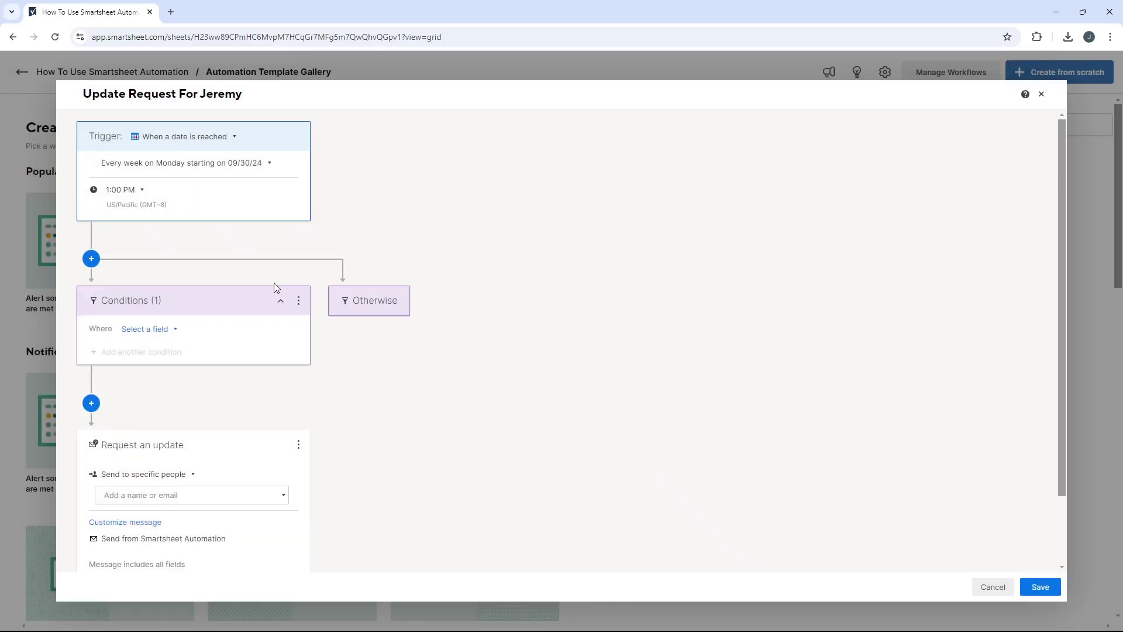
Base the workflow condition on the End Date field, check its comparison operators, and add a second empty condition
{"action": "left_click", "coordinate": [168, 329]}
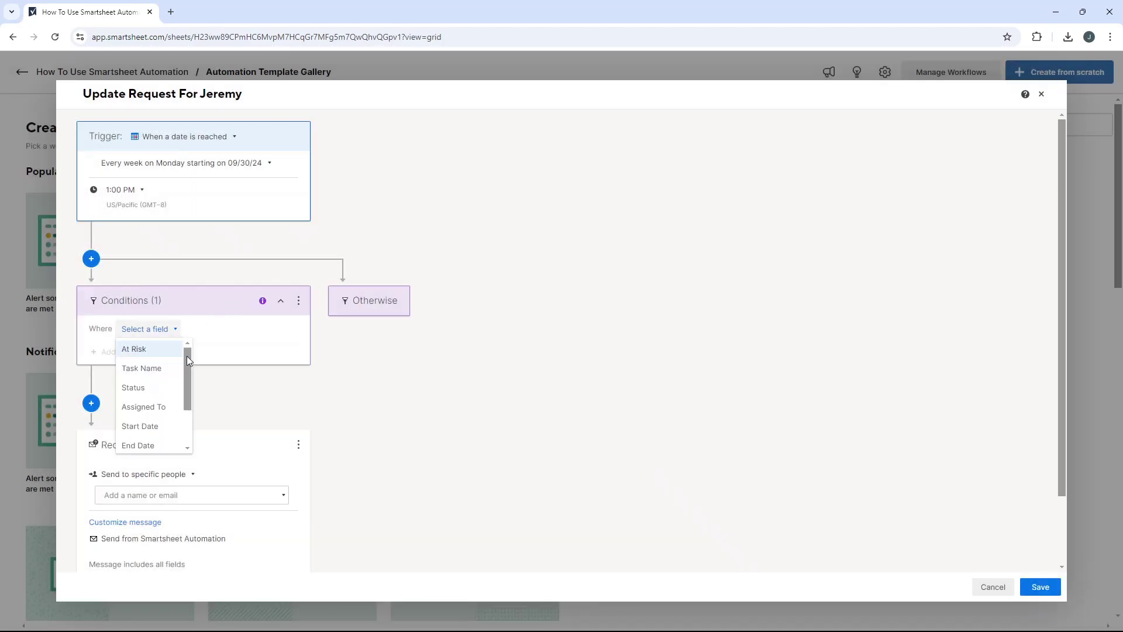
{"action": "scroll", "coordinate": [187, 366], "scroll_direction": "down", "scroll_amount": 3}
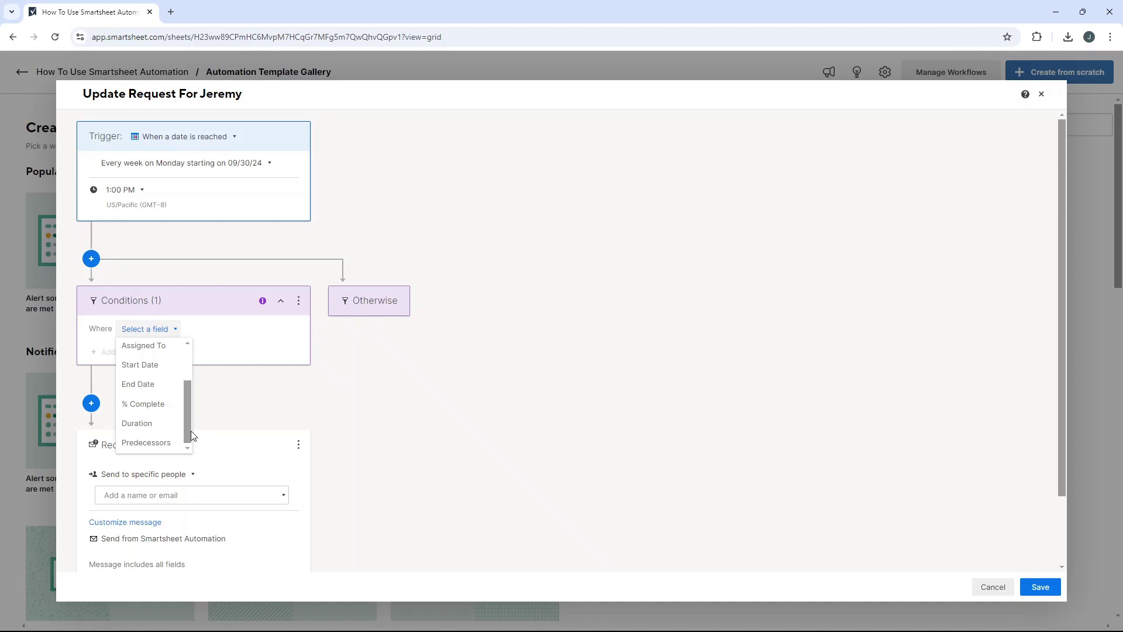
{"action": "left_click", "coordinate": [143, 383]}
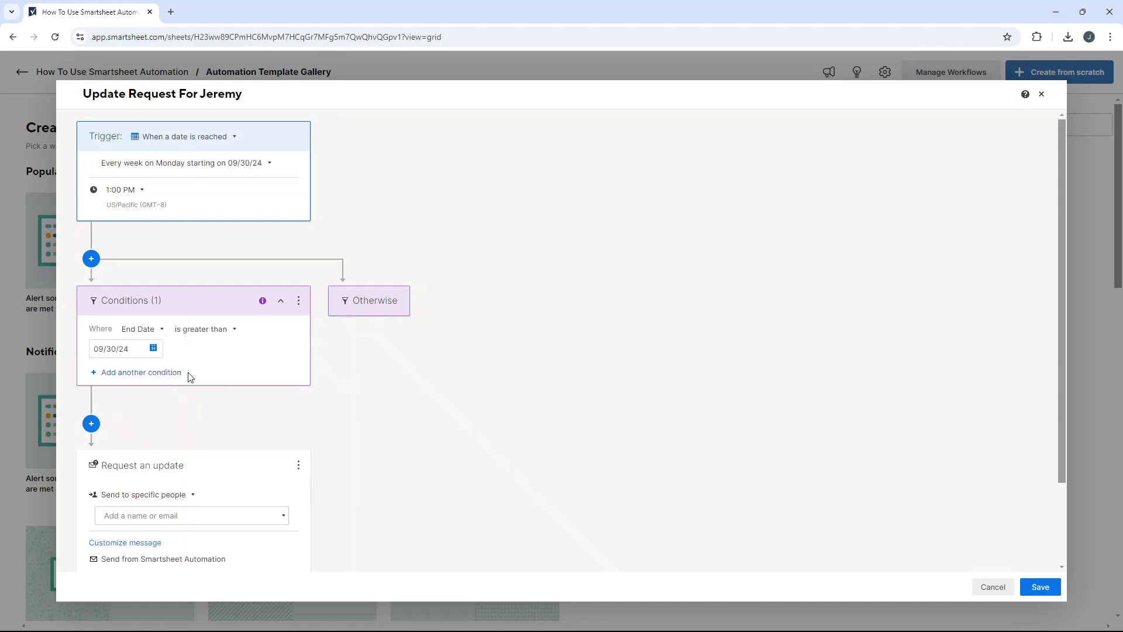
{"action": "left_click", "coordinate": [195, 330]}
{"action": "left_click", "coordinate": [411, 376]}
{"action": "left_click", "coordinate": [179, 329]}
{"action": "left_click_drag", "start_coordinate": [285, 384], "coordinate": [287, 446]}
{"action": "left_click", "coordinate": [341, 371]}
{"action": "left_click", "coordinate": [167, 377]}
{"action": "left_click", "coordinate": [159, 380]}
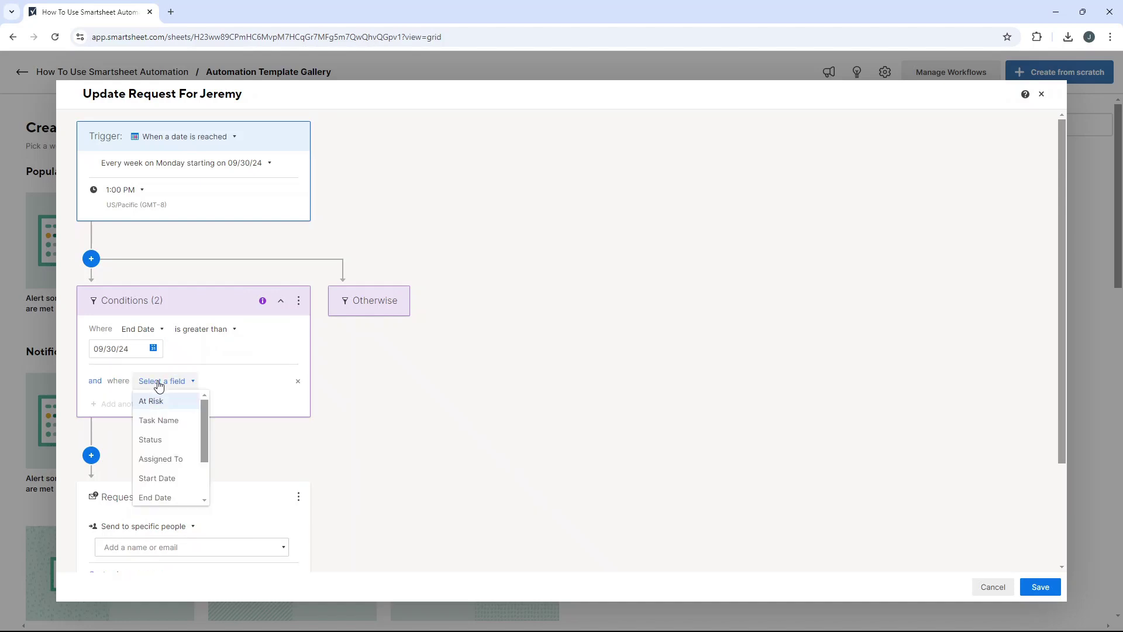
Review the actions available for the Otherwise branch and delete that branch
{"action": "left_click", "coordinate": [339, 300]}
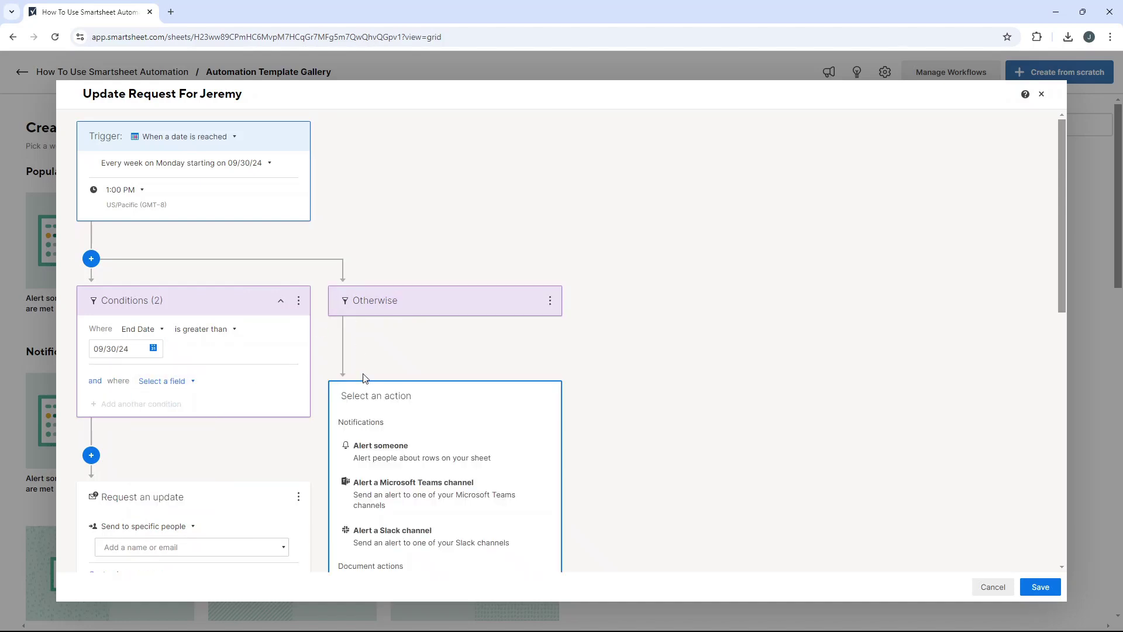
{"action": "scroll", "coordinate": [385, 300], "scroll_direction": "down", "scroll_amount": 5}
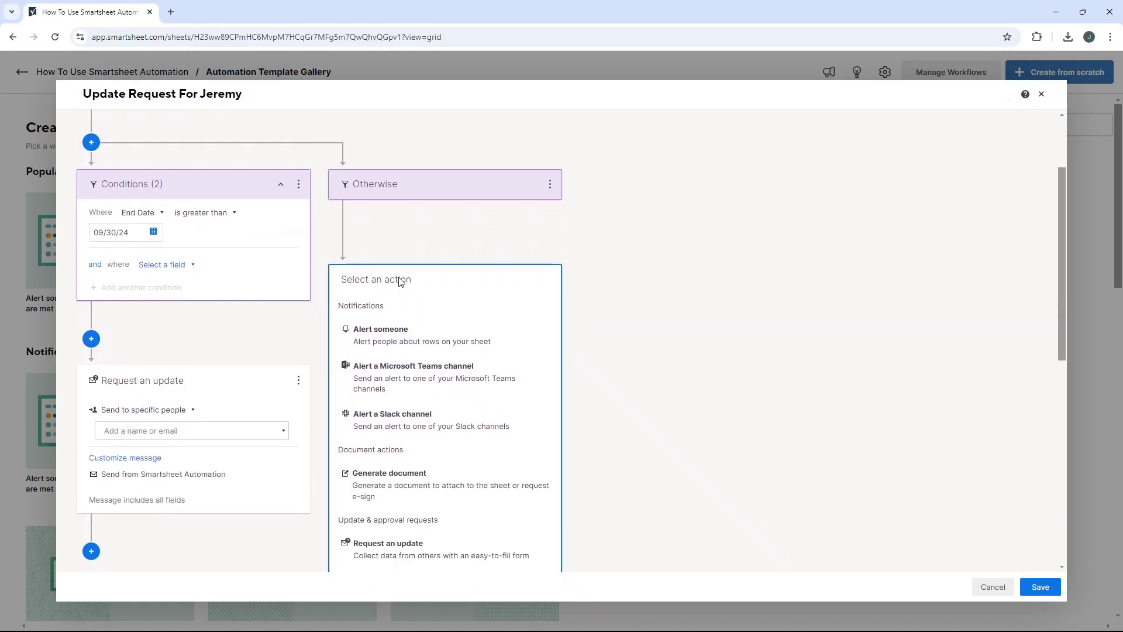
{"action": "scroll", "coordinate": [439, 305], "scroll_direction": "down", "scroll_amount": 6}
{"action": "scroll", "coordinate": [409, 499], "scroll_direction": "up", "scroll_amount": 8}
{"action": "left_click", "coordinate": [550, 169]}
{"action": "left_click", "coordinate": [579, 178]}
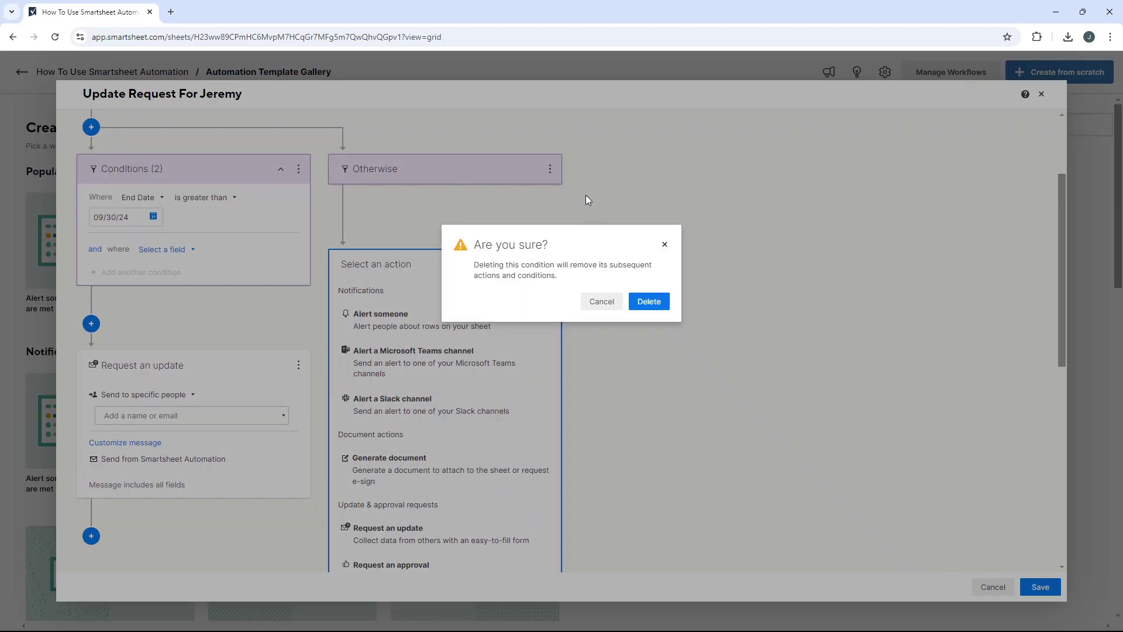
{"action": "left_click", "coordinate": [649, 302]}
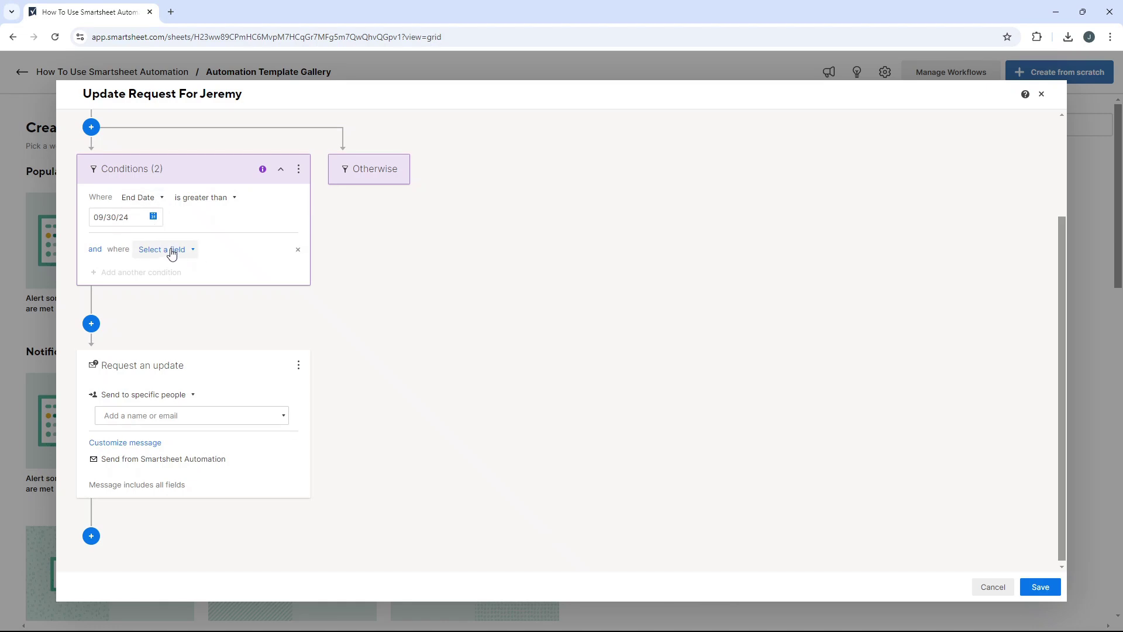
Change the first condition's field to Assigned To
{"action": "left_click", "coordinate": [156, 198]}
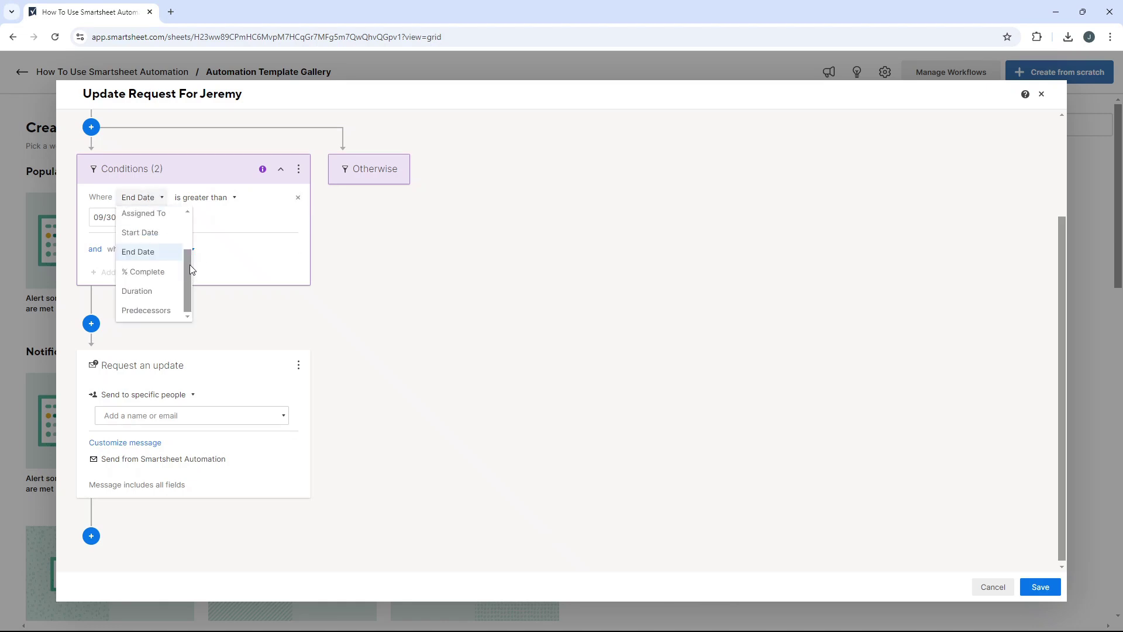
{"action": "left_click_drag", "start_coordinate": [189, 269], "coordinate": [190, 249]}
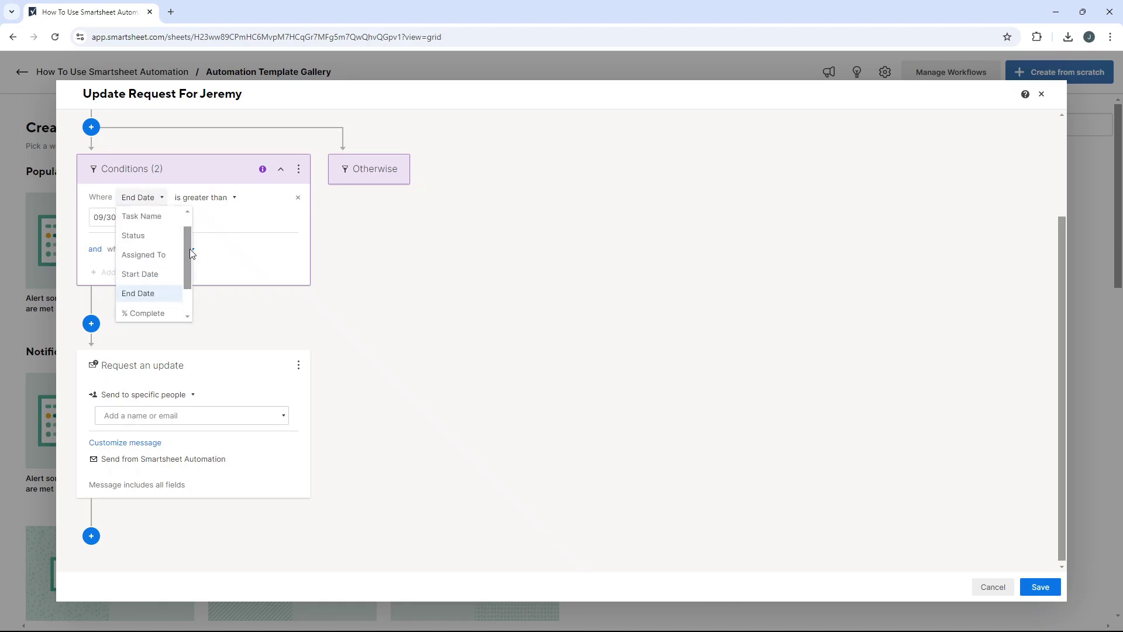
{"action": "left_click", "coordinate": [151, 258]}
Set the trigger to when rows are changed and the Assigned To field changes to any value
{"action": "scroll", "coordinate": [293, 245], "scroll_direction": "up", "scroll_amount": 2}
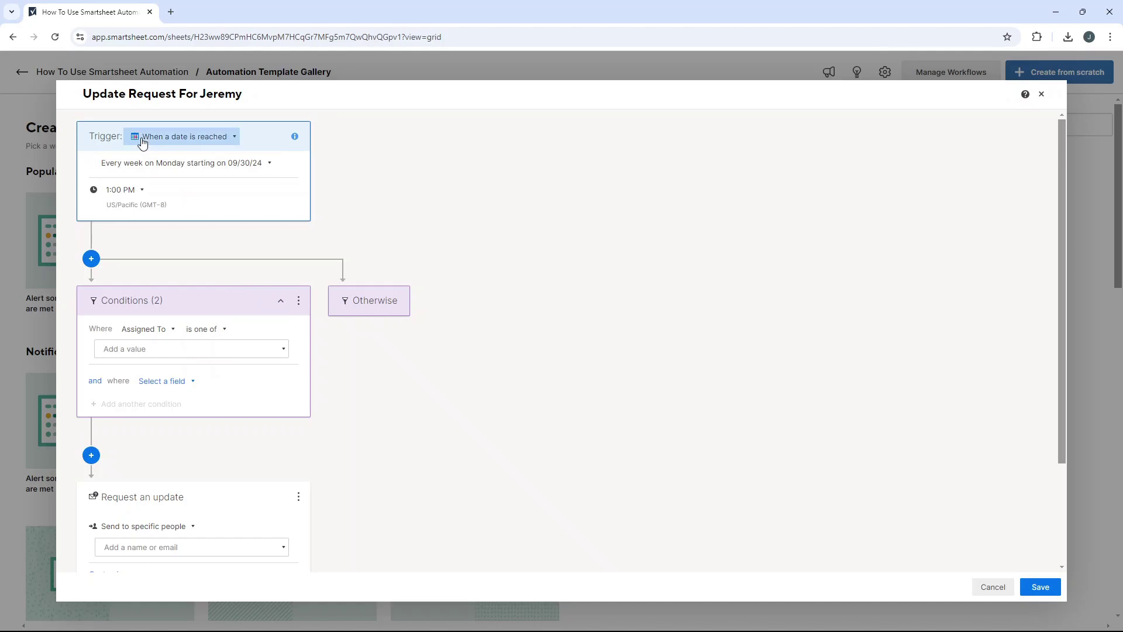
{"action": "left_click", "coordinate": [161, 138]}
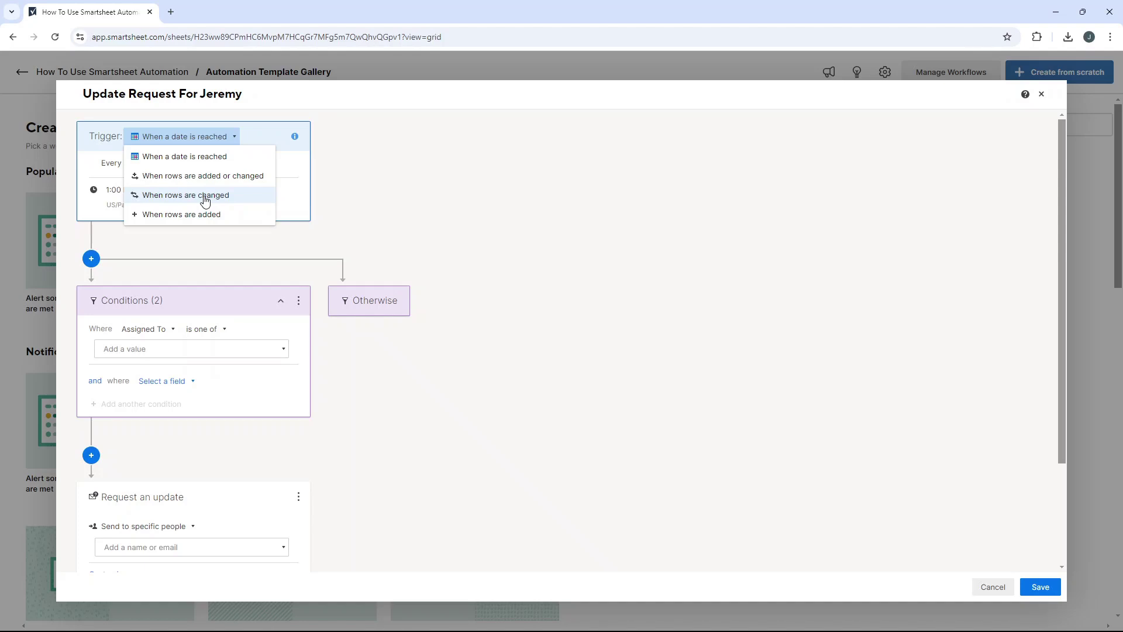
{"action": "left_click", "coordinate": [226, 200]}
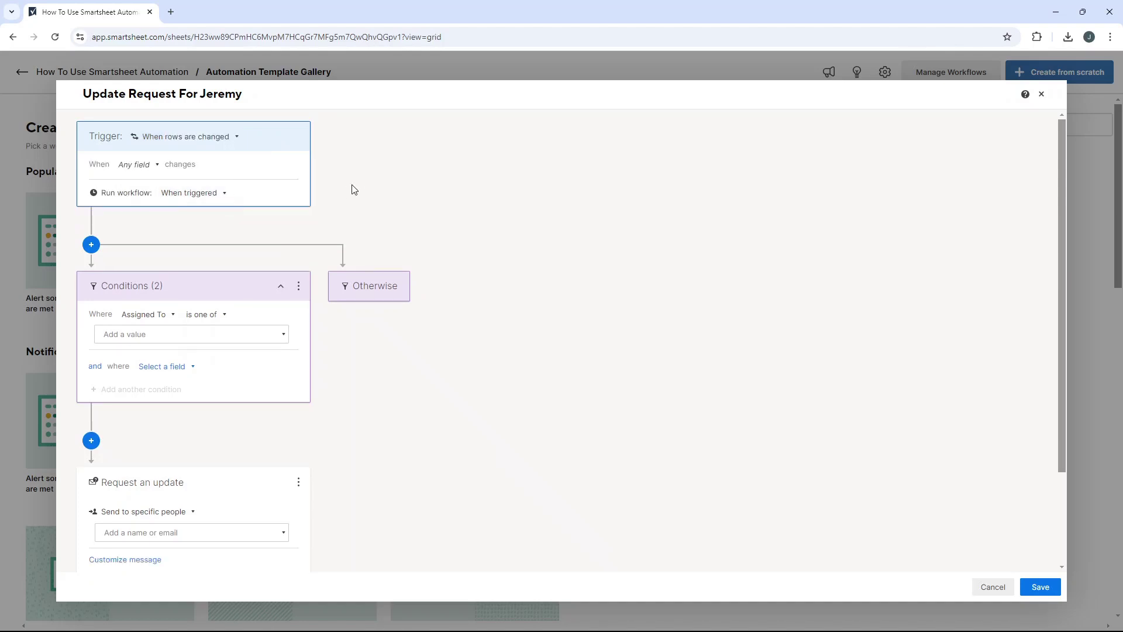
{"action": "left_click", "coordinate": [148, 167]}
{"action": "left_click_drag", "start_coordinate": [188, 201], "coordinate": [188, 231]}
{"action": "left_click", "coordinate": [166, 234]}
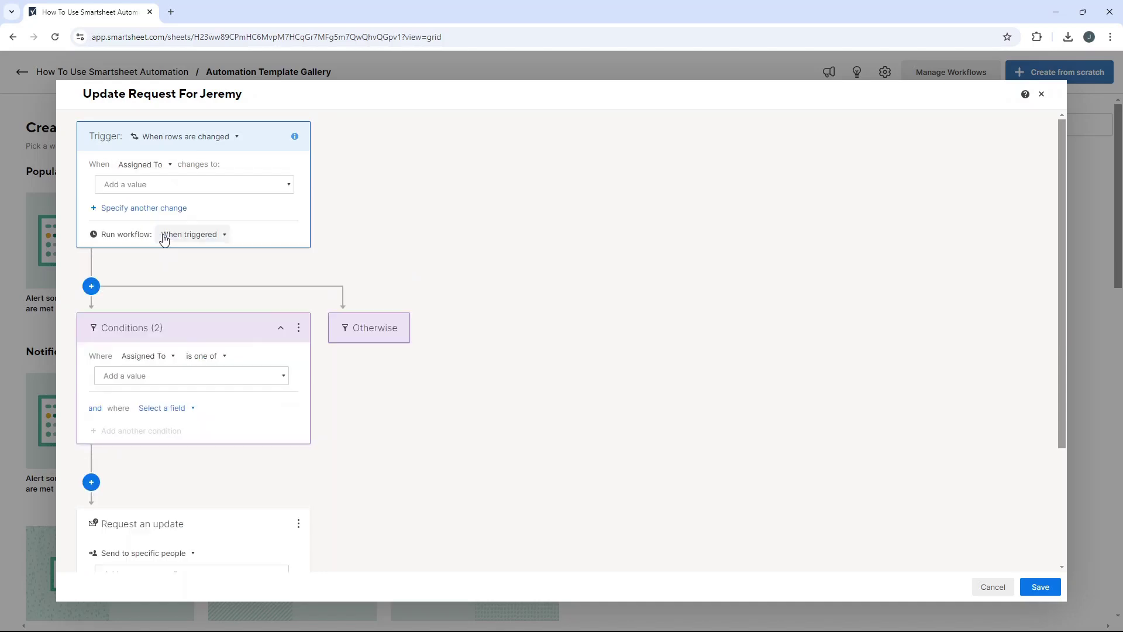
{"action": "left_click", "coordinate": [176, 183]}
{"action": "left_click", "coordinate": [153, 206]}
{"action": "left_click", "coordinate": [434, 193]}
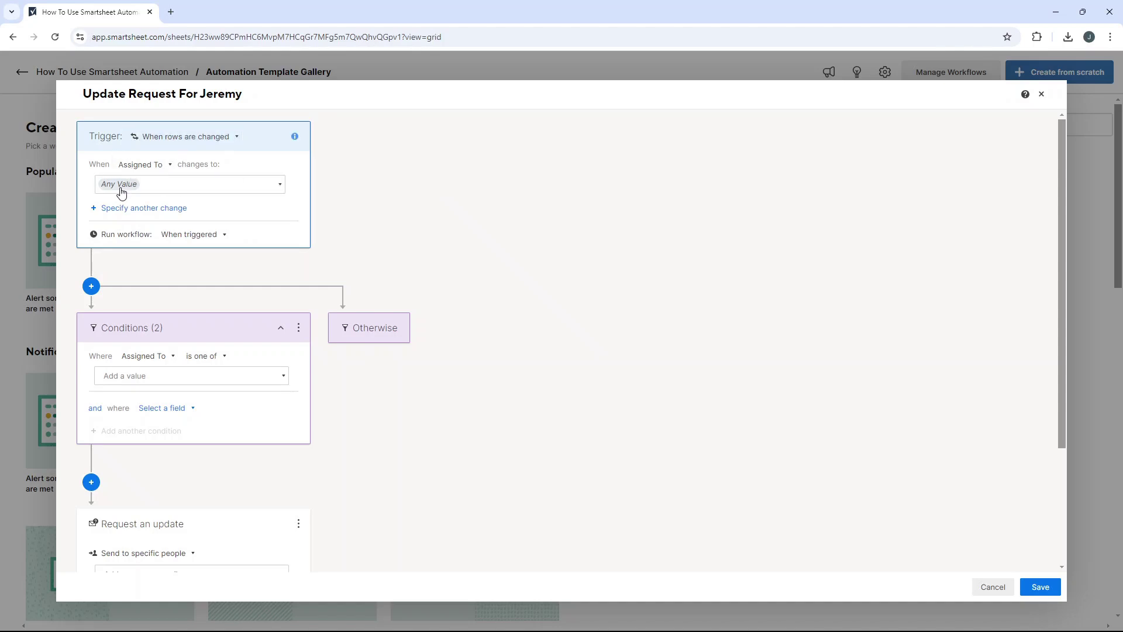
Set the Assigned To condition to match both listed contacts and remove the empty second condition
{"action": "left_click", "coordinate": [154, 357]}
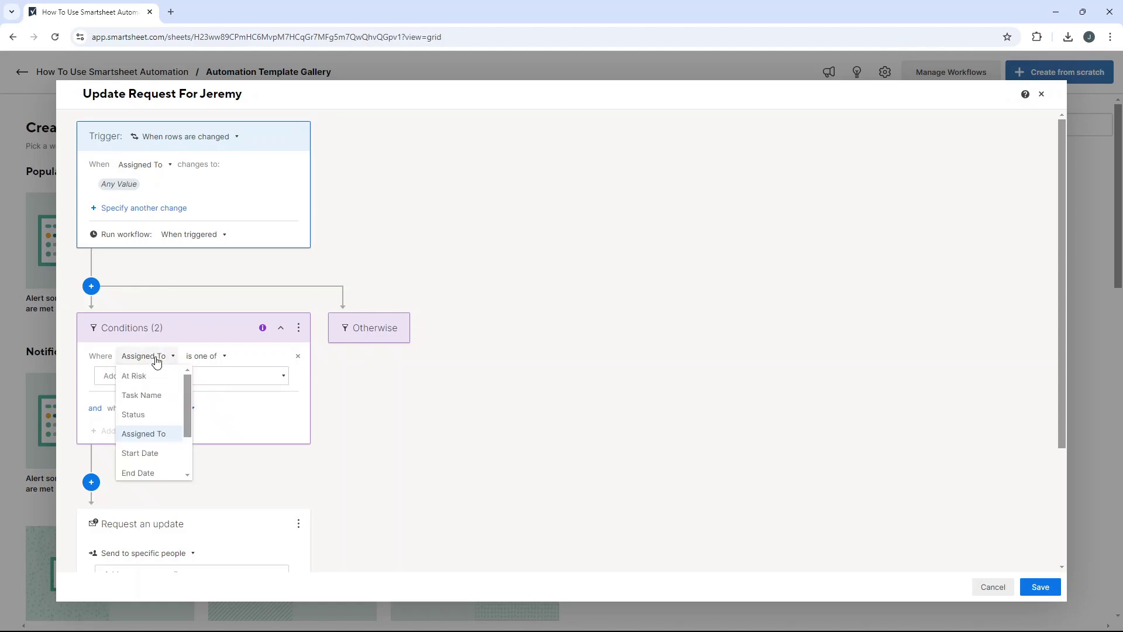
{"action": "left_click", "coordinate": [208, 377]}
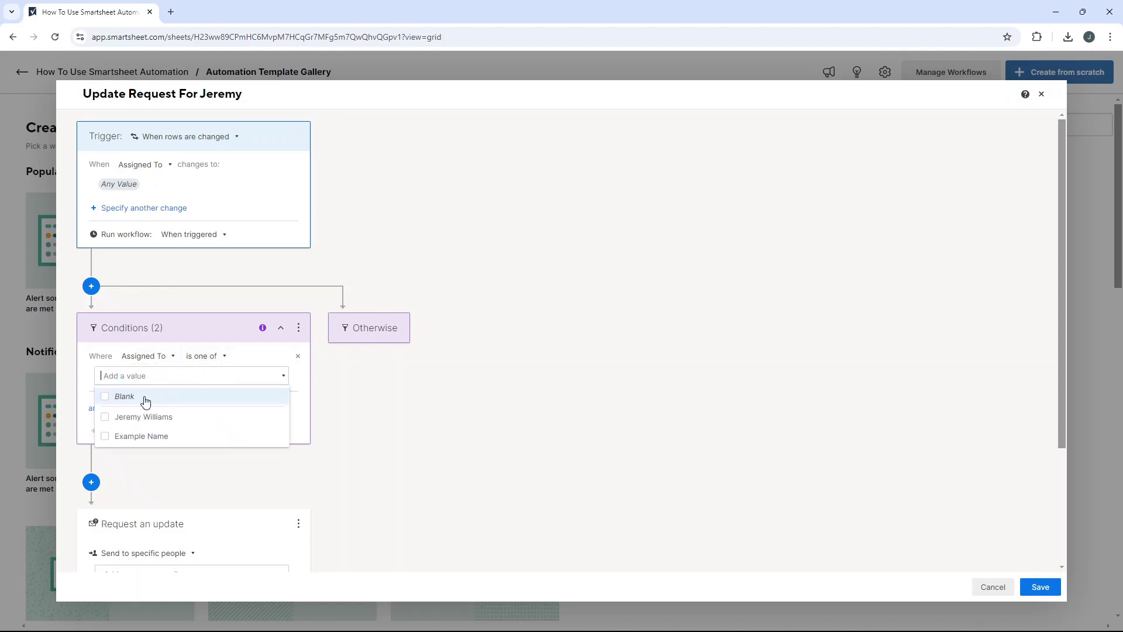
{"action": "left_click", "coordinate": [161, 421]}
{"action": "left_click", "coordinate": [164, 436]}
{"action": "left_click", "coordinate": [348, 406]}
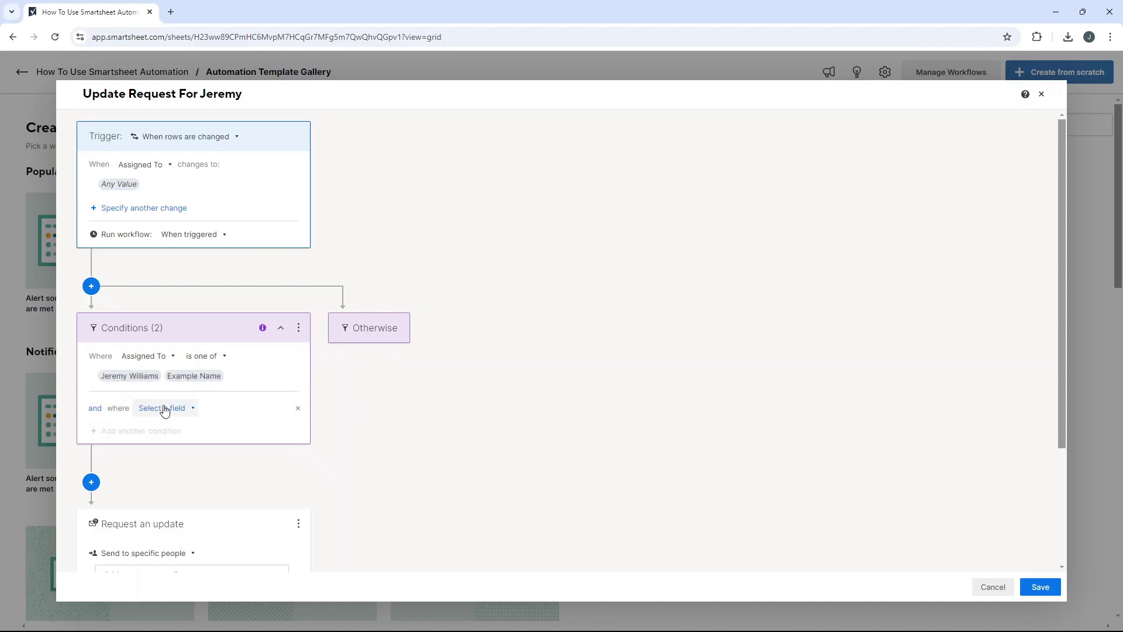
{"action": "left_click", "coordinate": [297, 408]}
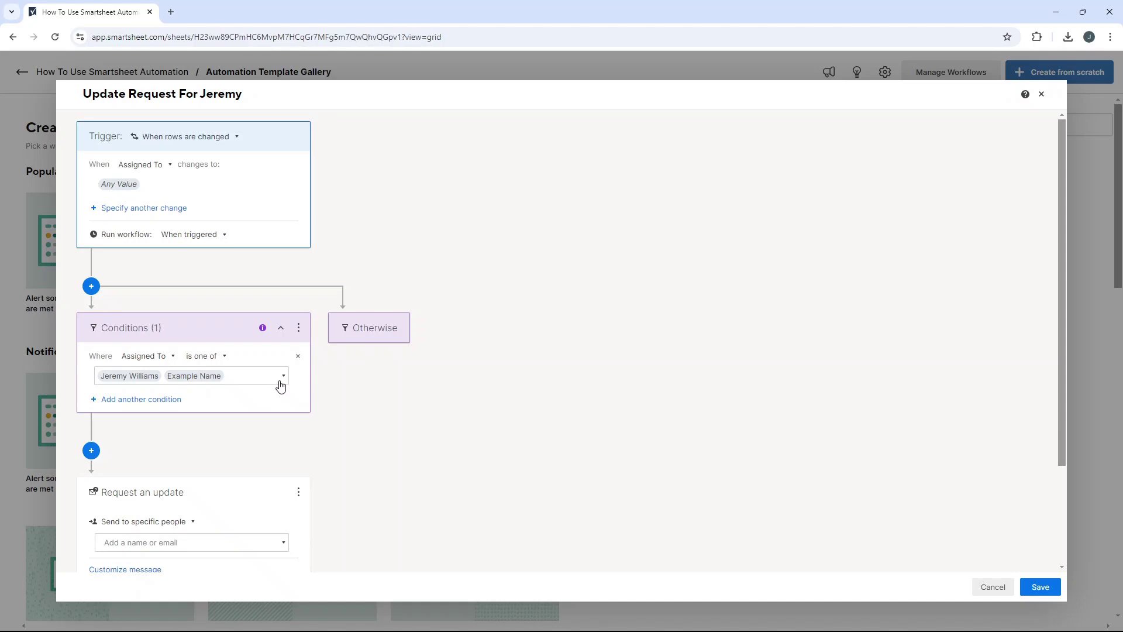
Add both suggested contacts as the specific people who receive the update request
{"action": "scroll", "coordinate": [282, 381], "scroll_direction": "down", "scroll_amount": 2}
{"action": "scroll", "coordinate": [351, 351], "scroll_direction": "up", "scroll_amount": 2}
{"action": "scroll", "coordinate": [388, 250], "scroll_direction": "down", "scroll_amount": 3}
{"action": "left_click", "coordinate": [212, 412]}
{"action": "left_click", "coordinate": [197, 443]}
{"action": "left_click", "coordinate": [201, 465]}
{"action": "left_click", "coordinate": [307, 440]}
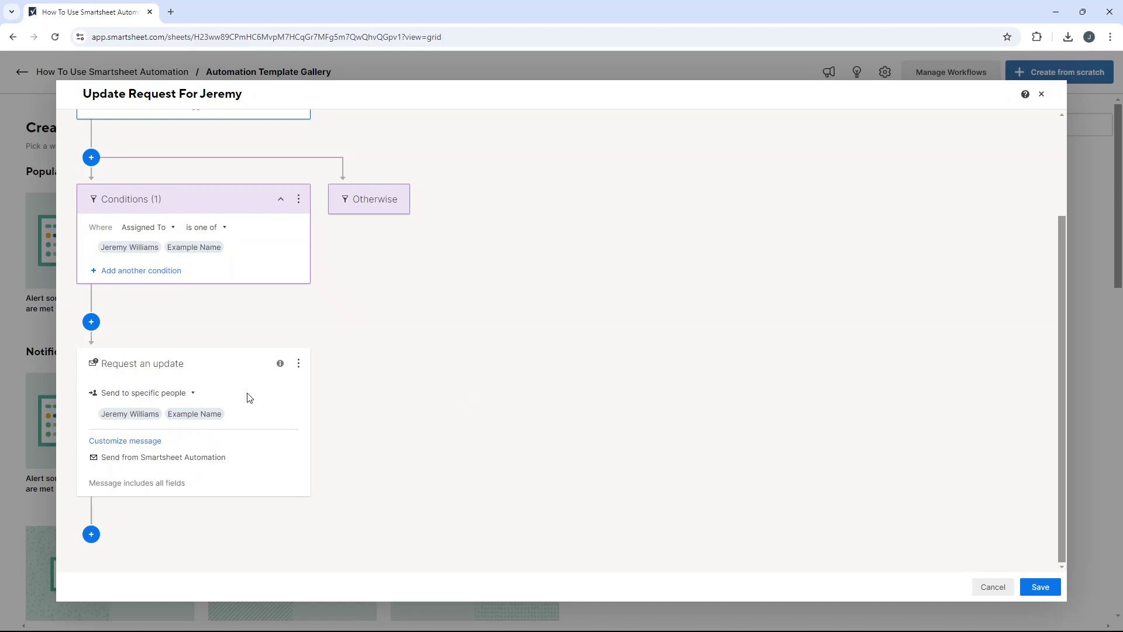
Customize the update request message with the subject "We Need An Update!"
{"action": "left_click", "coordinate": [205, 461]}
{"action": "scroll", "coordinate": [176, 433], "scroll_direction": "down", "scroll_amount": 2}
{"action": "left_click", "coordinate": [142, 386]}
{"action": "type", "text": "We Need An Update!"}
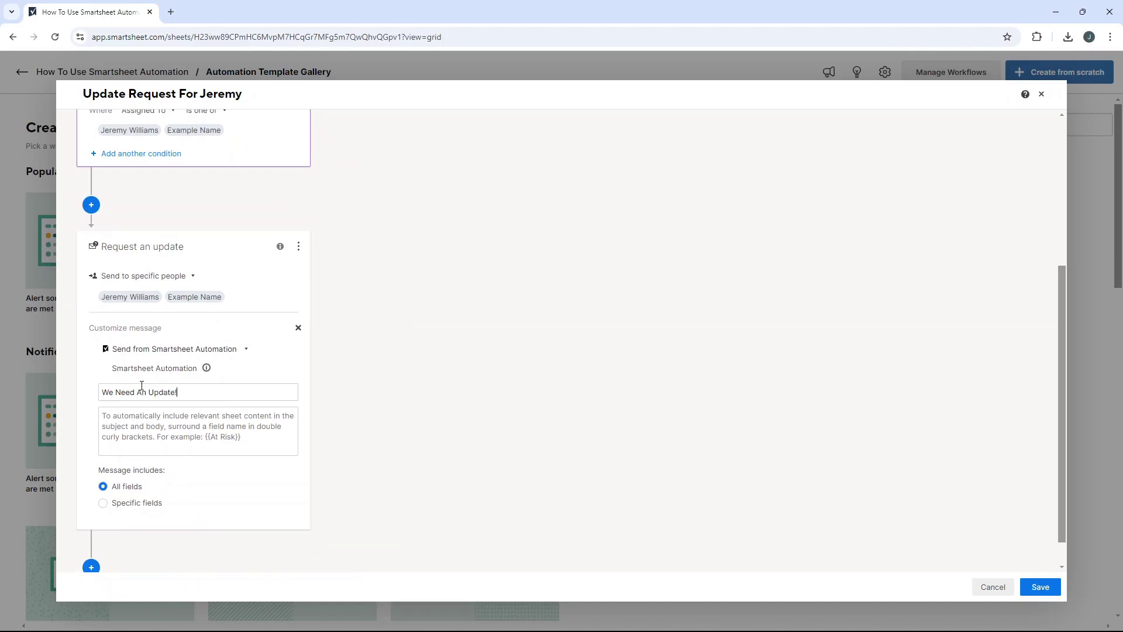
Write the message body "You have been assigned to a task on the Project Alpha project plan. Please privide an update ASAP"
{"action": "left_click", "coordinate": [146, 416]}
{"action": "type", "text": "Yo"}
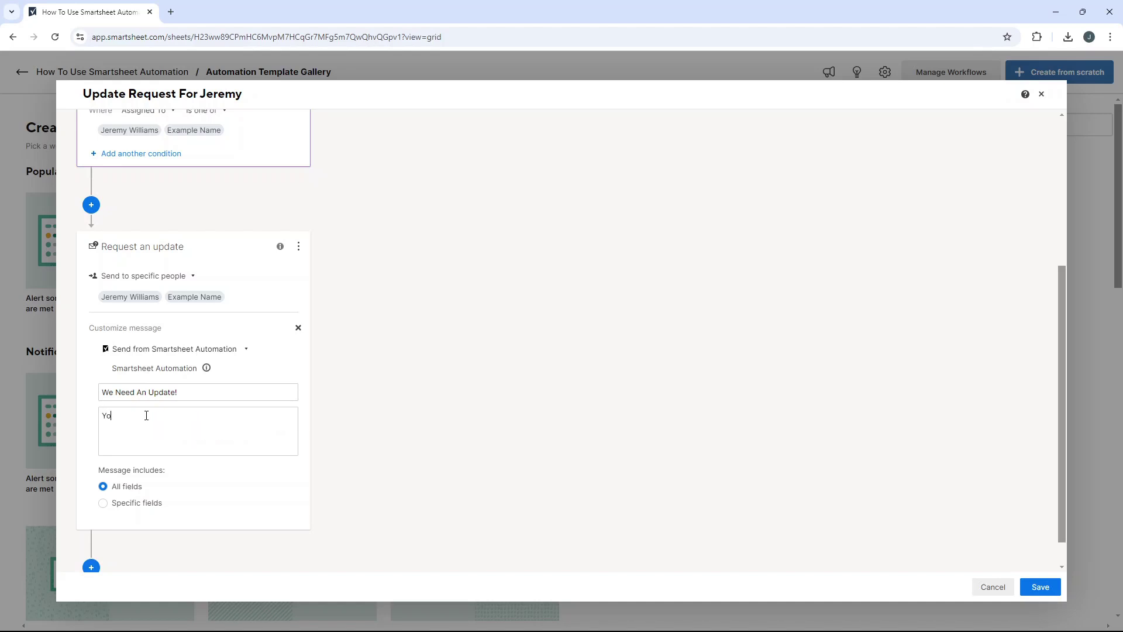
{"action": "type", "text": "u have been assinged to a task on t"}
{"action": "right_click", "coordinate": [164, 415]}
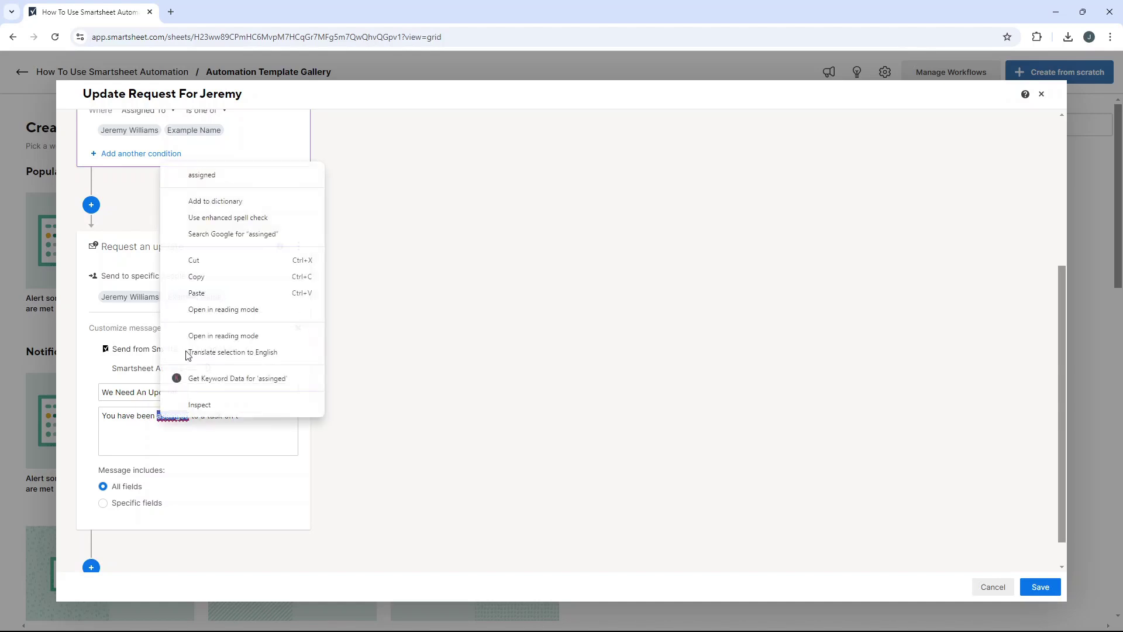
{"action": "left_click", "coordinate": [181, 175]}
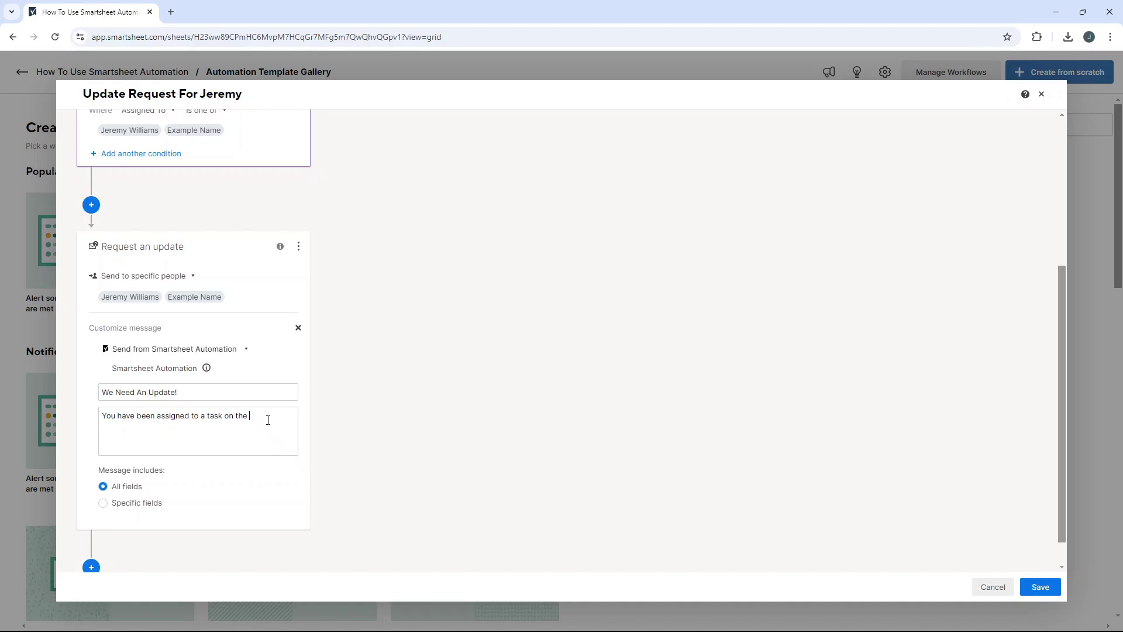
{"action": "type", "text": "a task on the Project Alpha project plan. Please privide an update ASAP"}
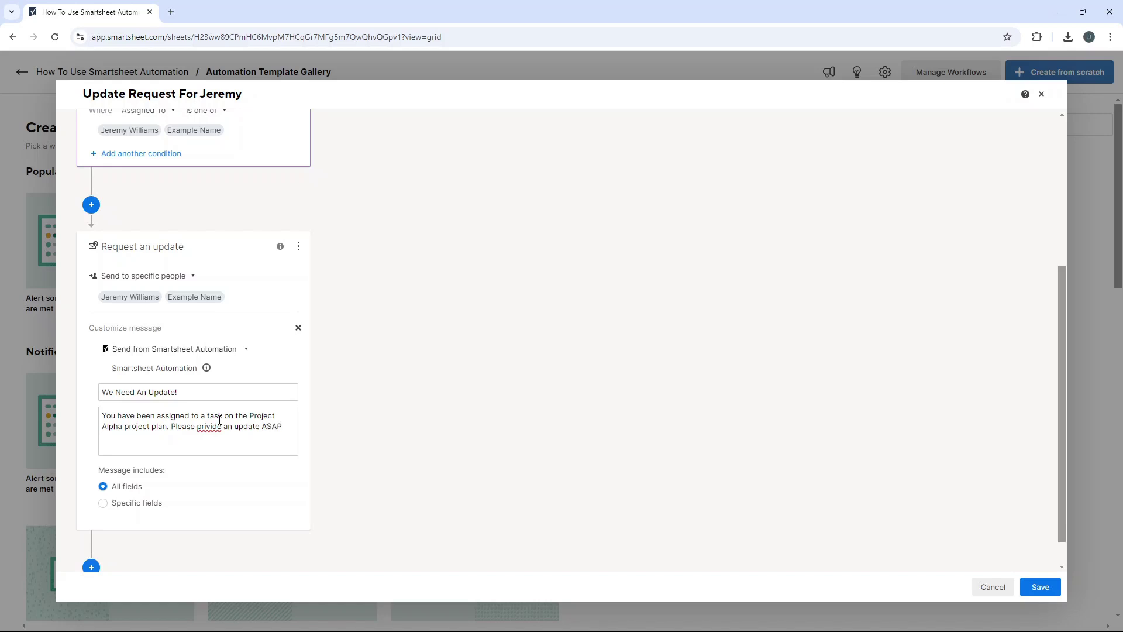
Correct the misspelled word "privide" to "provide" in the update request's message body
{"action": "right_click", "coordinate": [220, 421]}
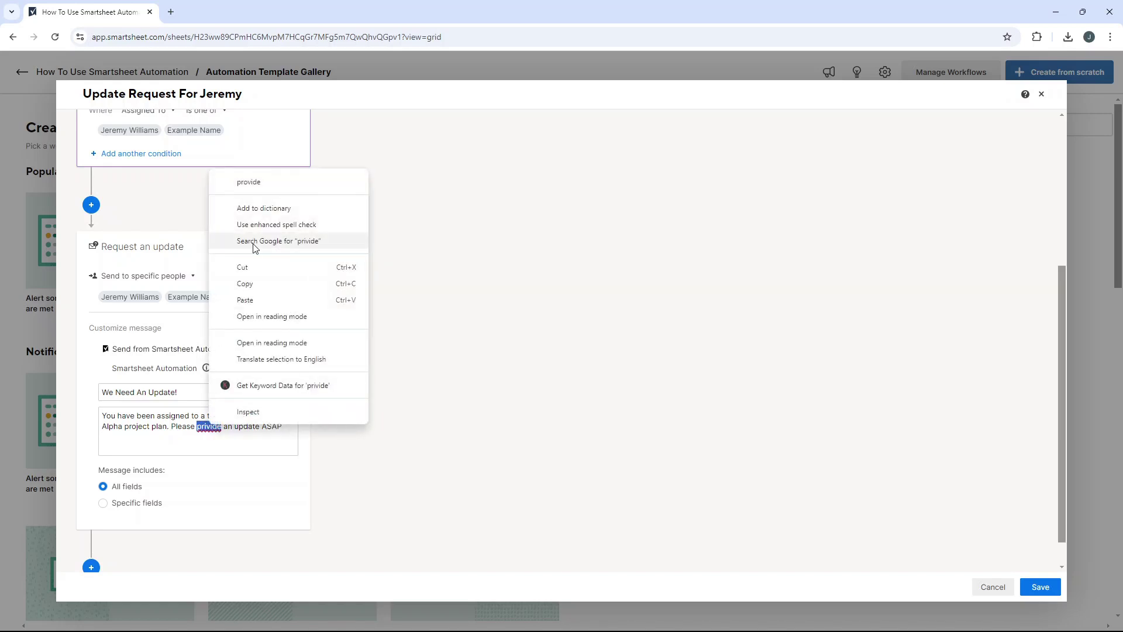
{"action": "left_click", "coordinate": [269, 182]}
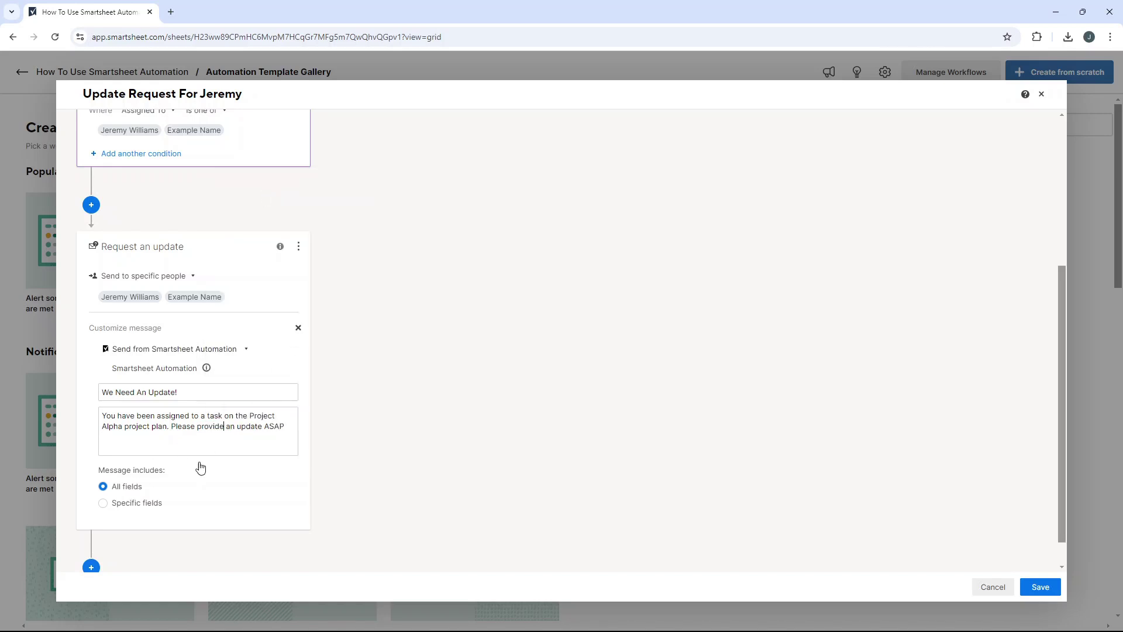
{"action": "scroll", "coordinate": [240, 469], "scroll_direction": "down", "scroll_amount": 1}
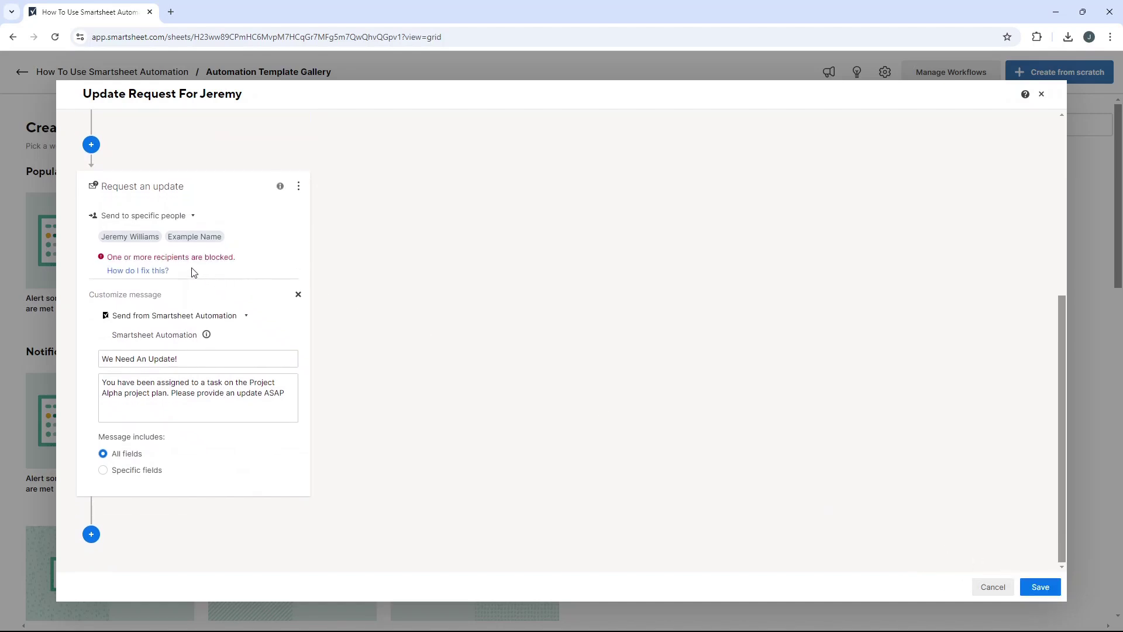
Remove the blocked second contact from the update request's recipients and save the workflow
{"action": "left_click", "coordinate": [165, 271]}
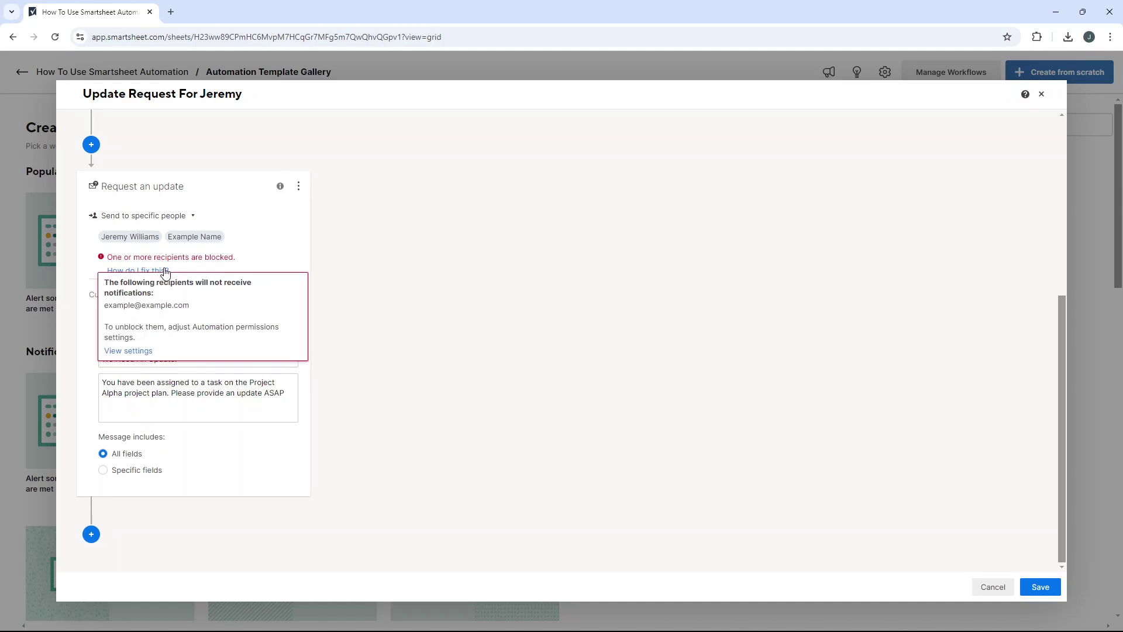
{"action": "left_click", "coordinate": [258, 238]}
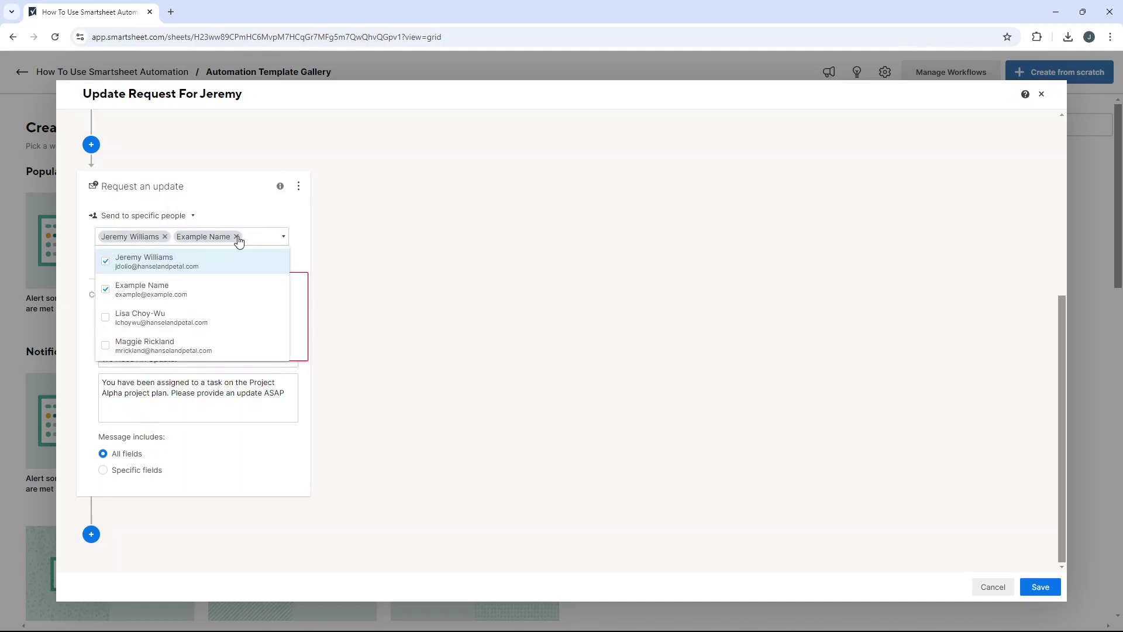
{"action": "left_click", "coordinate": [236, 237]}
{"action": "left_click", "coordinate": [425, 254]}
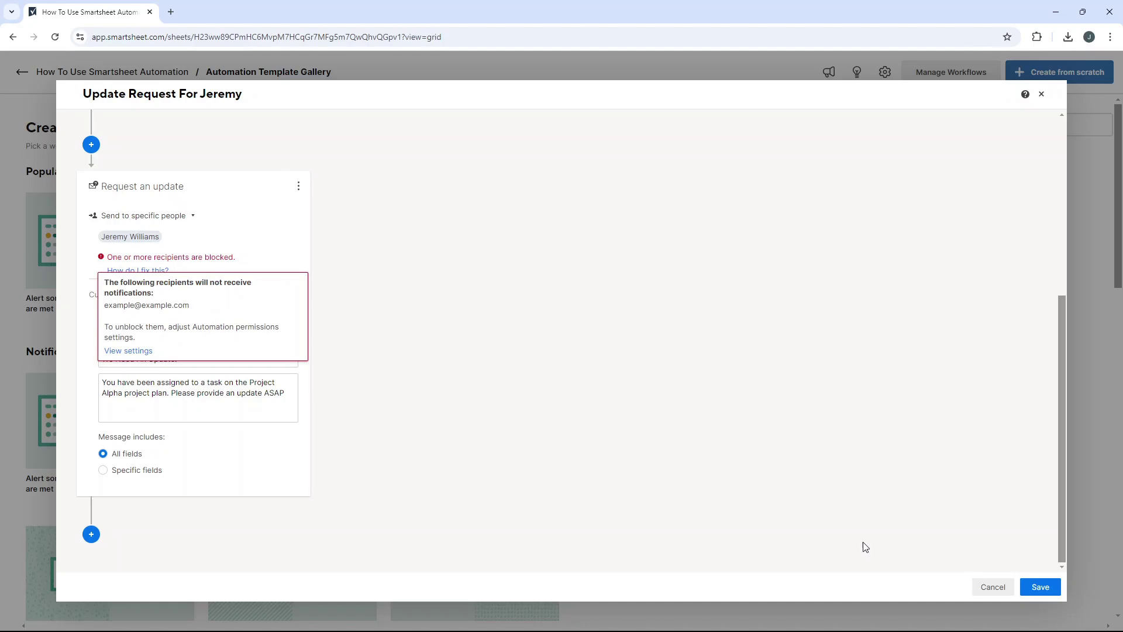
{"action": "left_click", "coordinate": [1040, 582]}
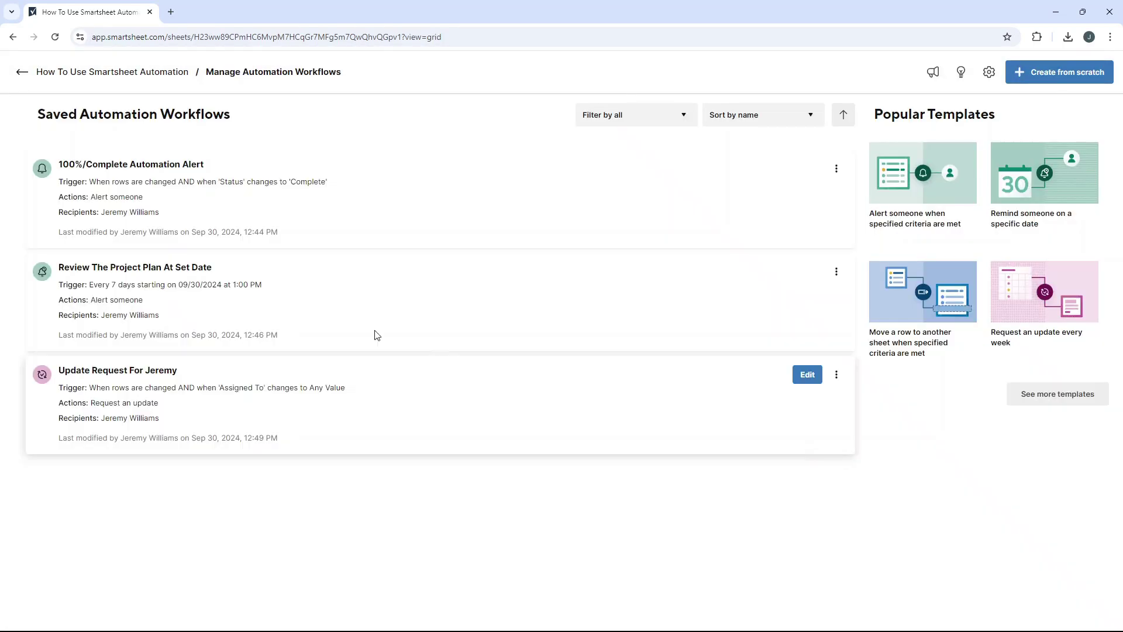
Return to the project sheet, assign the Project Kickoff task to the first listed contact and save the sheet
{"action": "left_click", "coordinate": [21, 72]}
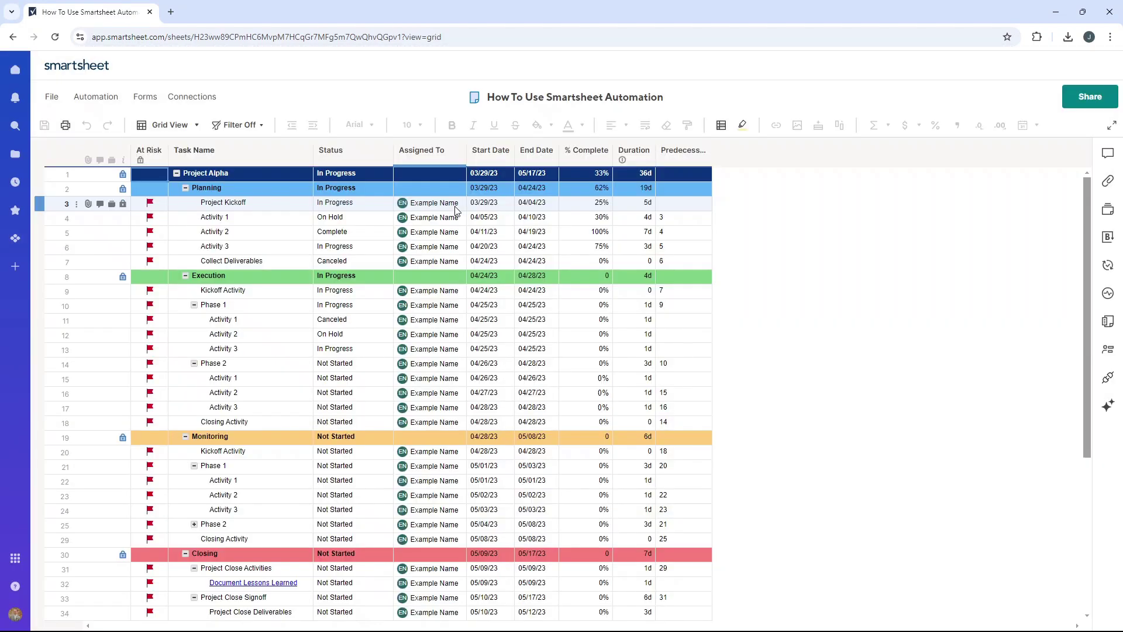
{"action": "left_click", "coordinate": [456, 206]}
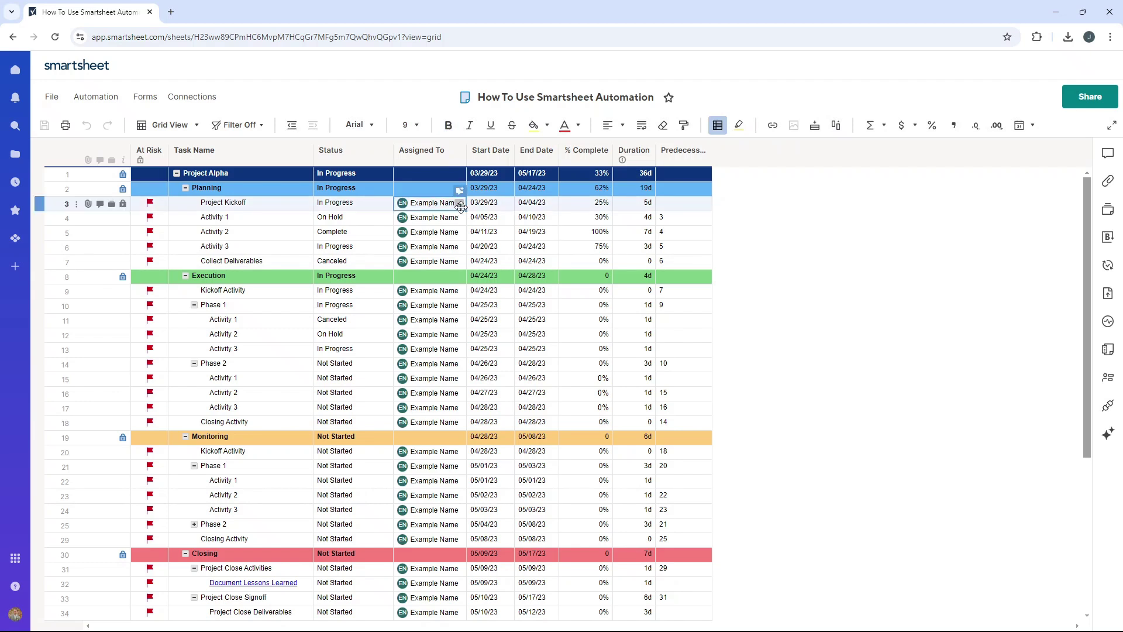
{"action": "left_click", "coordinate": [461, 202]}
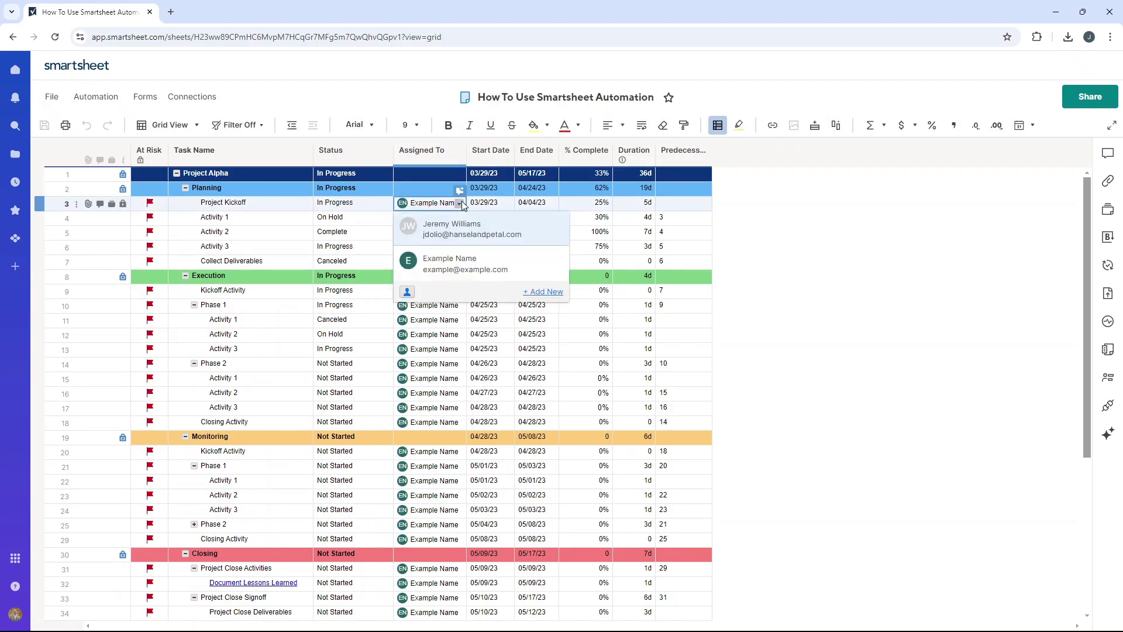
{"action": "left_click", "coordinate": [468, 228]}
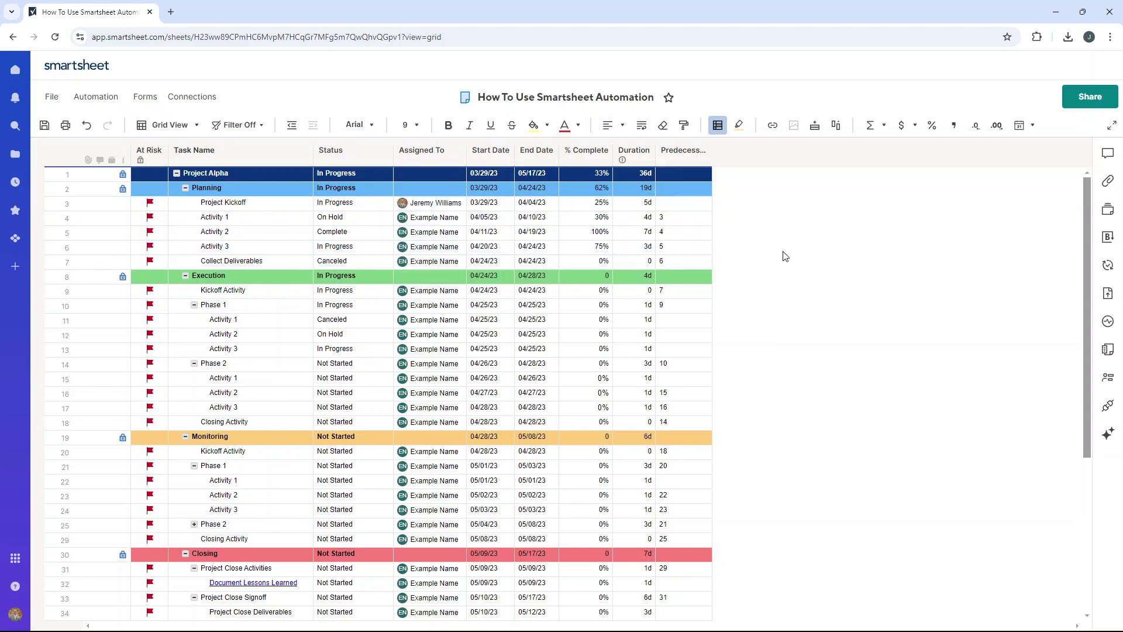
{"action": "left_click", "coordinate": [42, 125]}
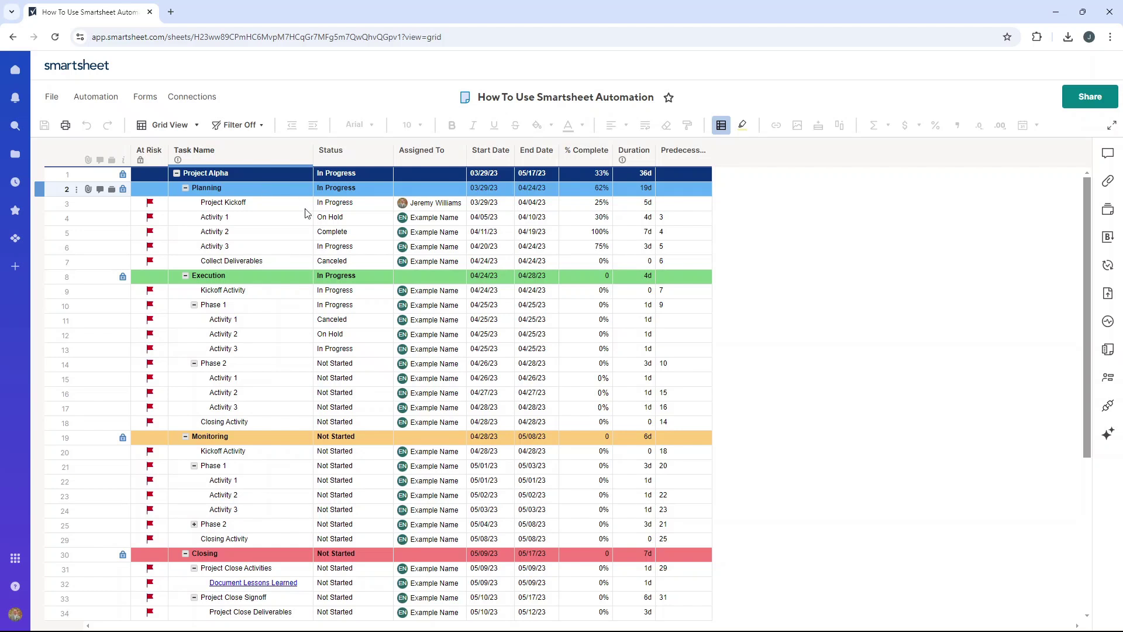
Create a workflow from scratch named "Test Automation" that triggers when rows are changed
{"action": "left_click", "coordinate": [96, 97]}
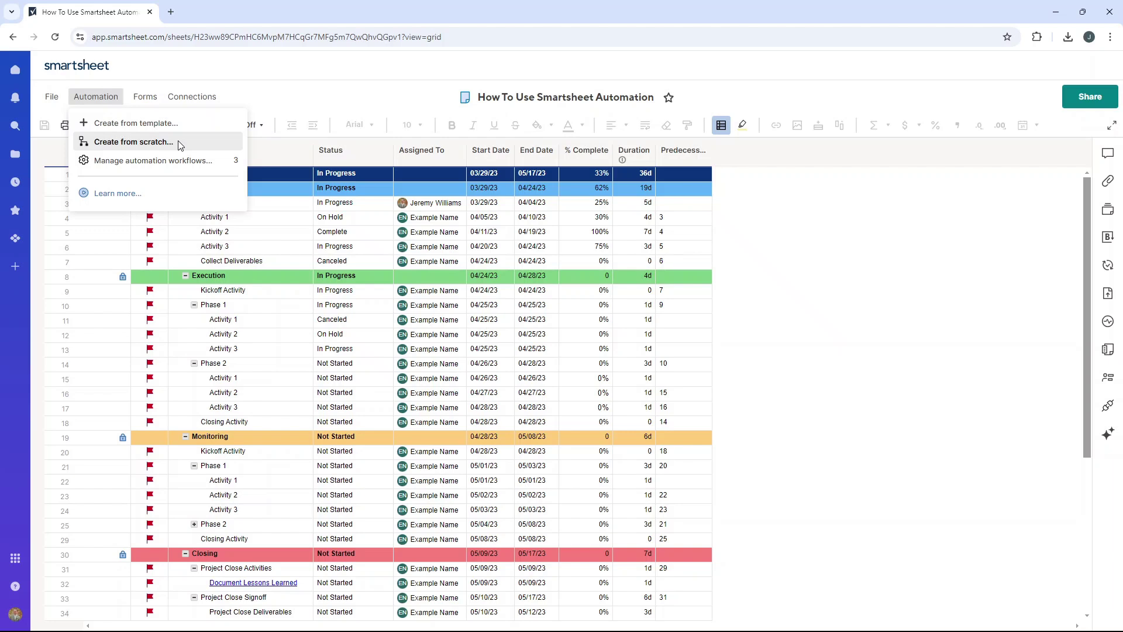
{"action": "left_click", "coordinate": [146, 142]}
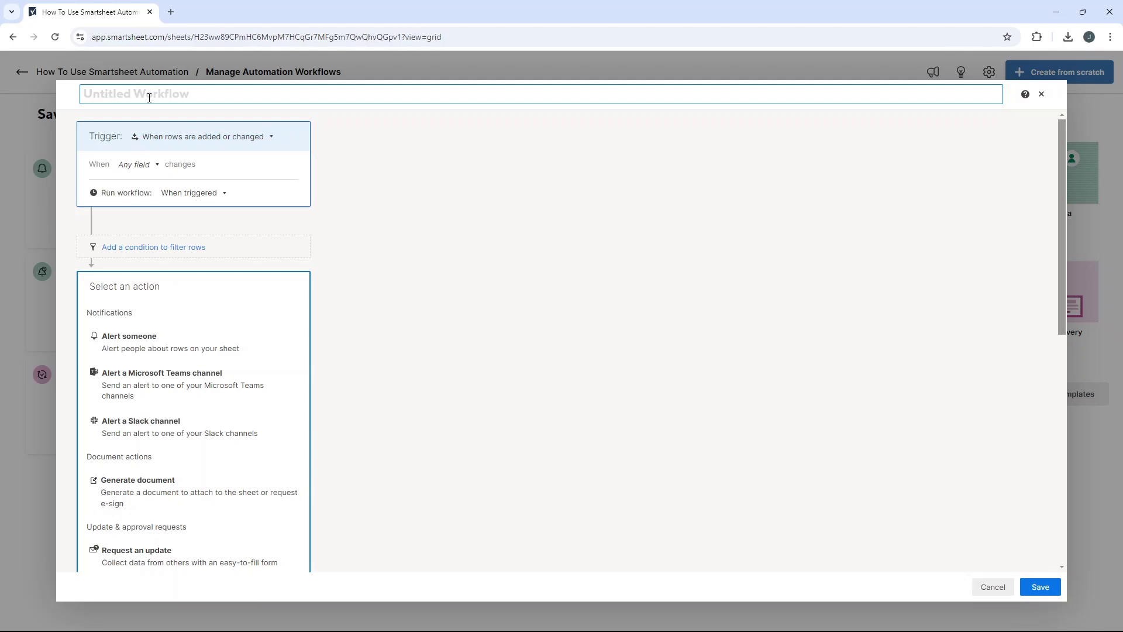
{"action": "type", "text": "Tes"}
{"action": "type", "text": "t Automatio"}
{"action": "type", "text": "n"}
{"action": "left_click", "coordinate": [92, 96]}
{"action": "type", "text": "e"}
{"action": "left_click", "coordinate": [428, 220]}
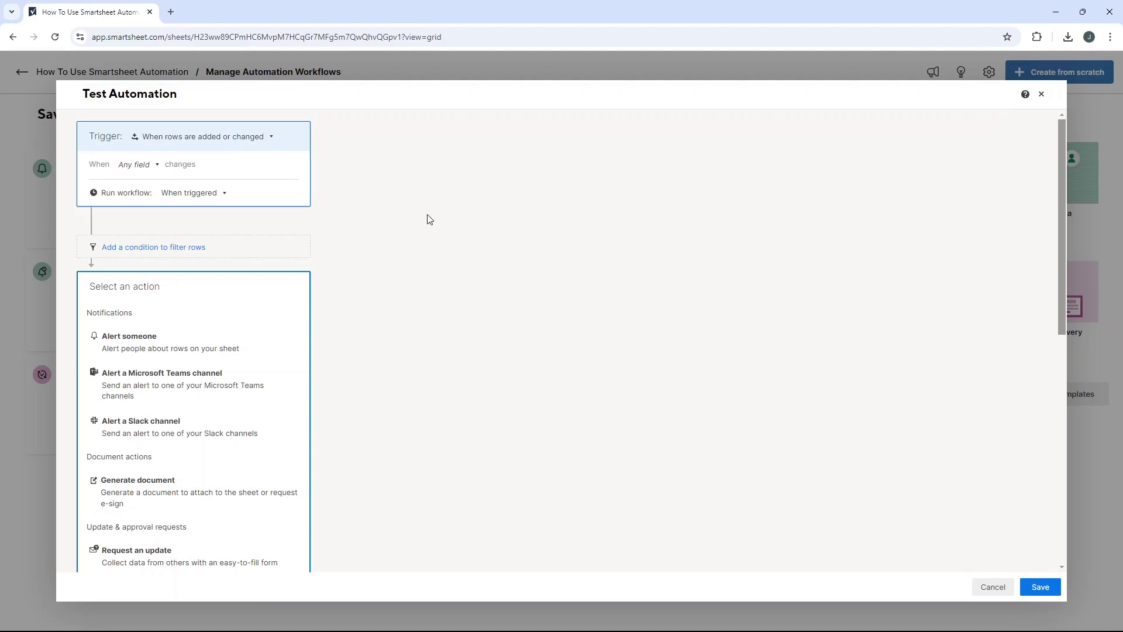
{"action": "left_click", "coordinate": [209, 140]}
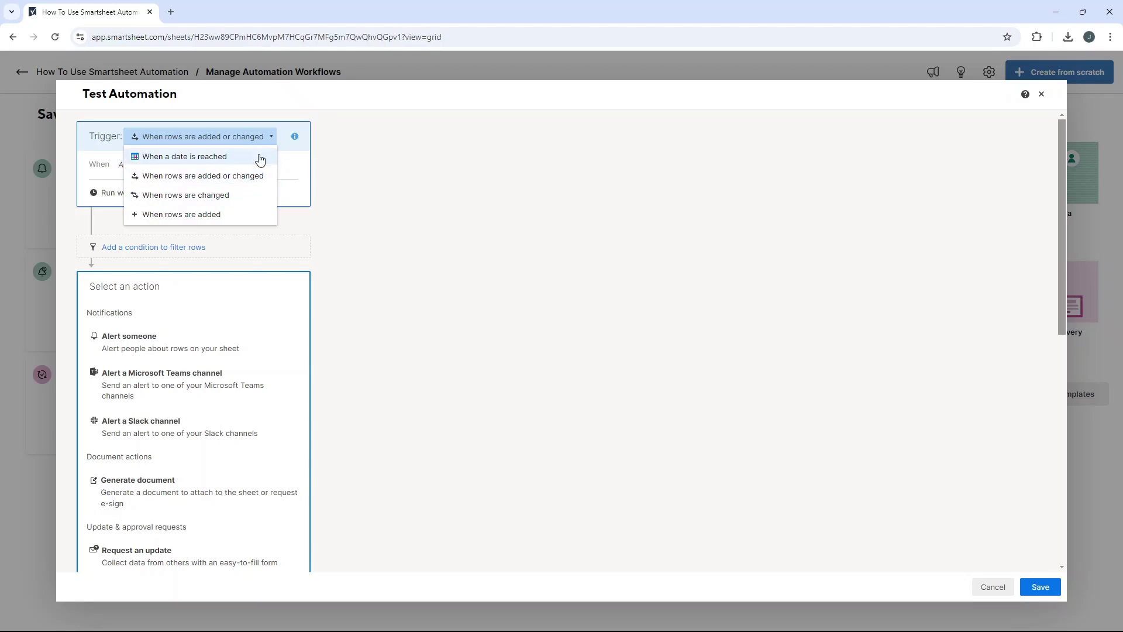
{"action": "left_click", "coordinate": [255, 197]}
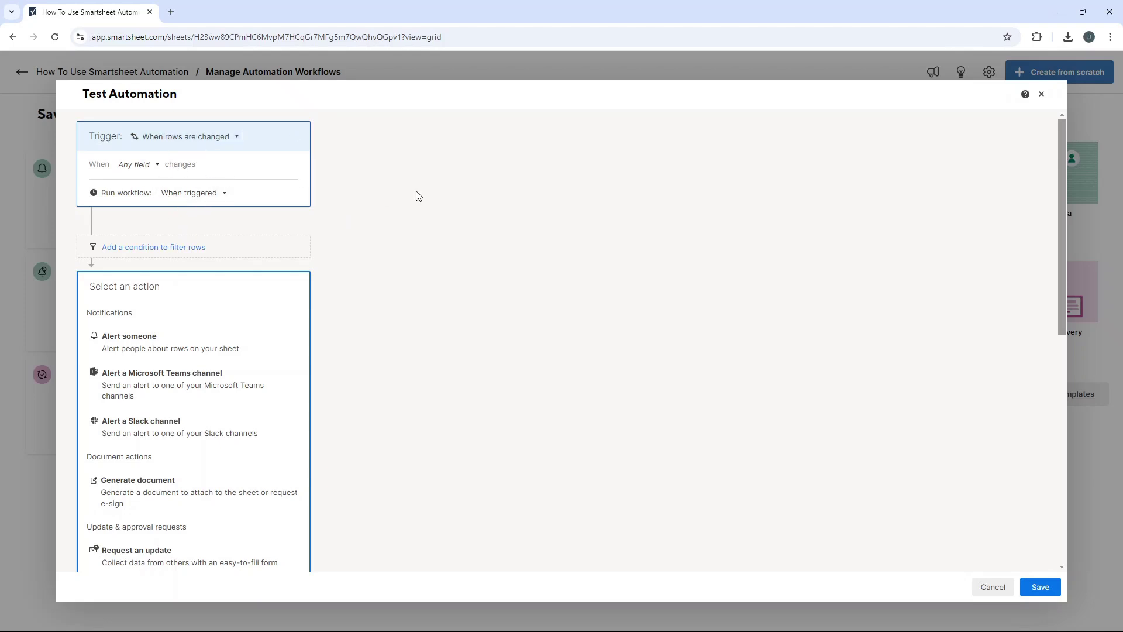
Examine the actions available for the workflow, from notifications and approval requests to sheet changes and sheet-to-sheet workflows
{"action": "scroll", "coordinate": [410, 196], "scroll_direction": "down", "scroll_amount": 3}
{"action": "scroll", "coordinate": [367, 200], "scroll_direction": "up", "scroll_amount": 2}
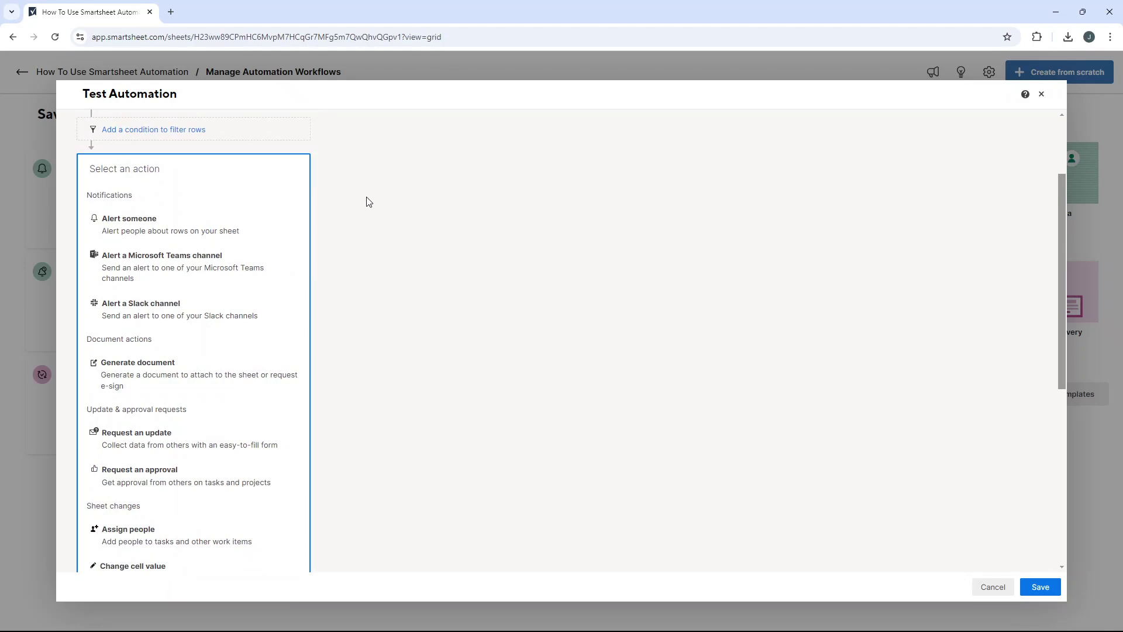
{"action": "scroll", "coordinate": [369, 202], "scroll_direction": "up", "scroll_amount": 2}
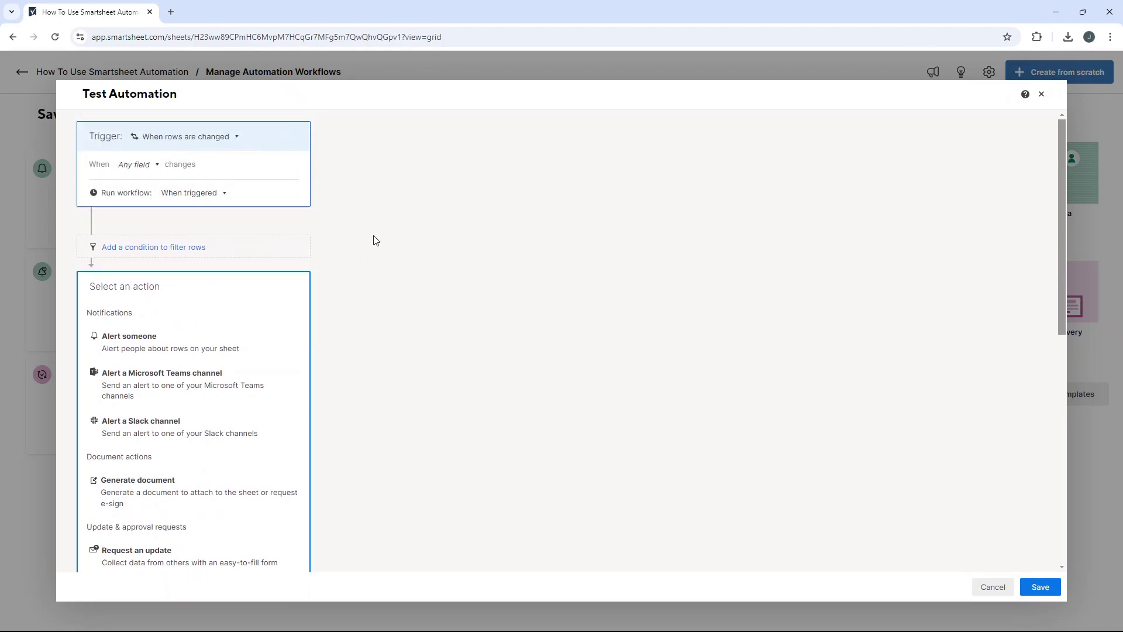
{"action": "scroll", "coordinate": [380, 243], "scroll_direction": "down", "scroll_amount": 1}
{"action": "scroll", "coordinate": [386, 246], "scroll_direction": "down", "scroll_amount": 1}
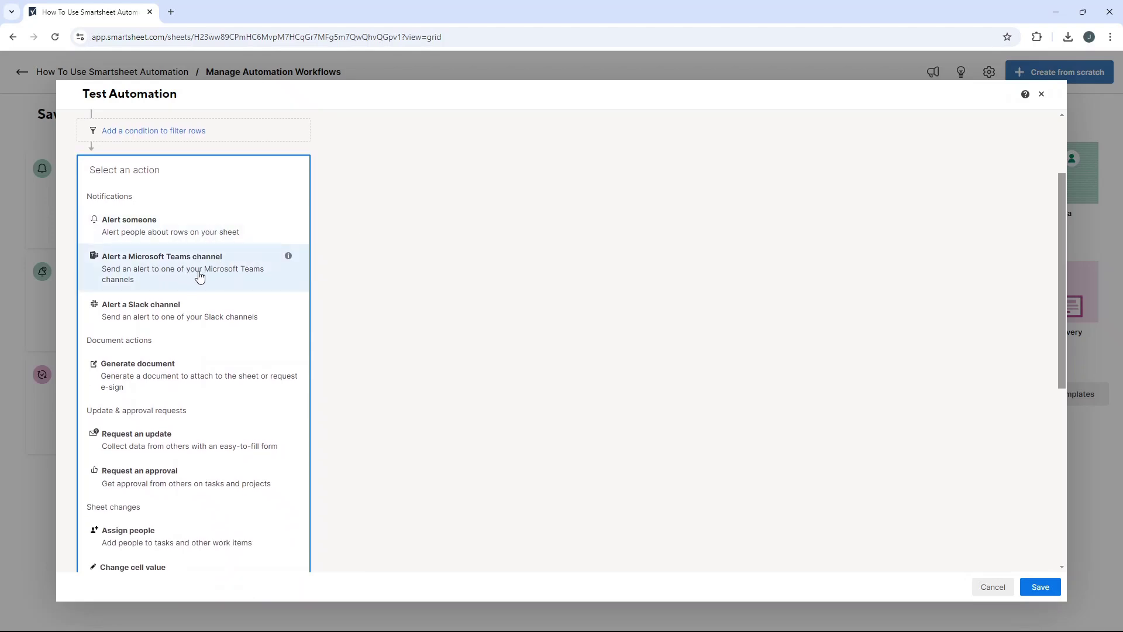
{"action": "scroll", "coordinate": [215, 314], "scroll_direction": "down", "scroll_amount": 3}
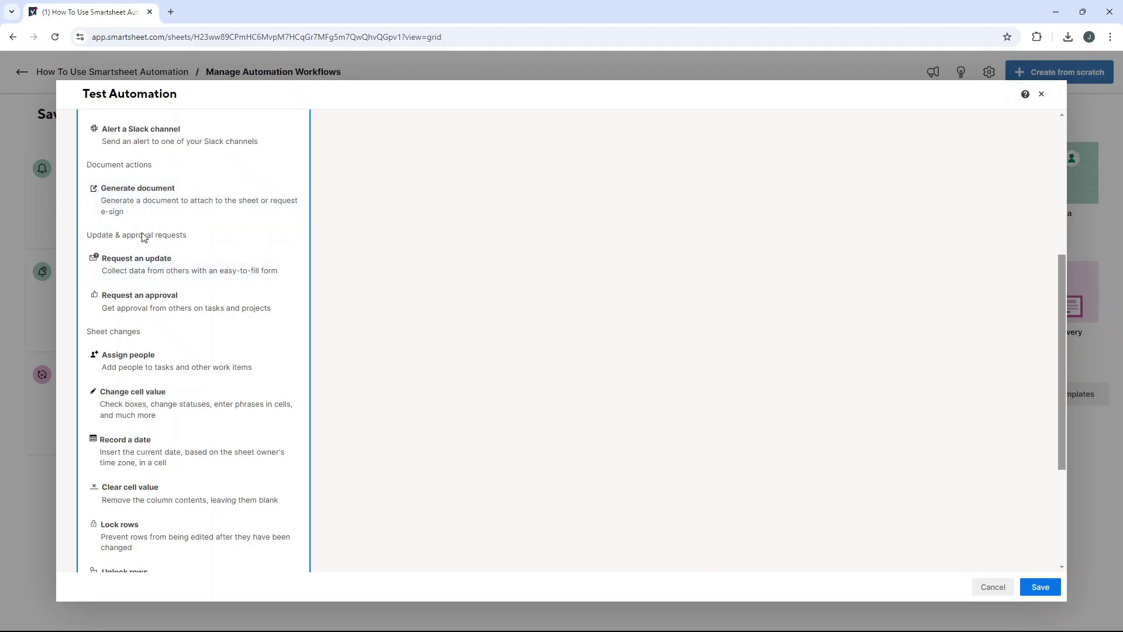
{"action": "scroll", "coordinate": [178, 311], "scroll_direction": "down", "scroll_amount": 1}
{"action": "scroll", "coordinate": [178, 311], "scroll_direction": "down", "scroll_amount": 2}
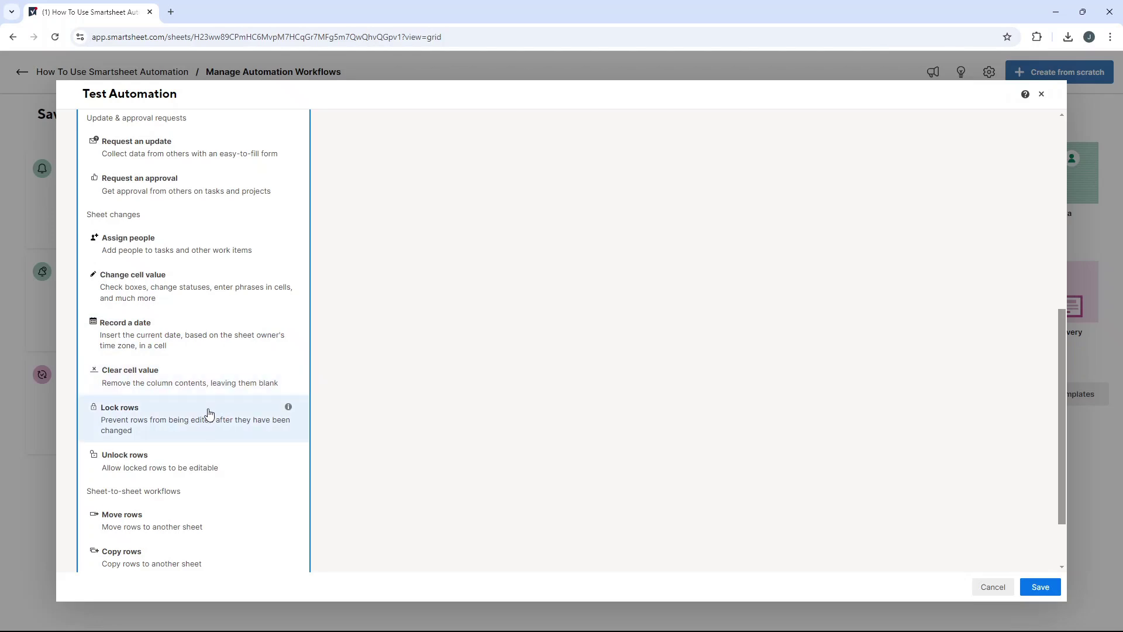
{"action": "scroll", "coordinate": [218, 451], "scroll_direction": "down", "scroll_amount": 2}
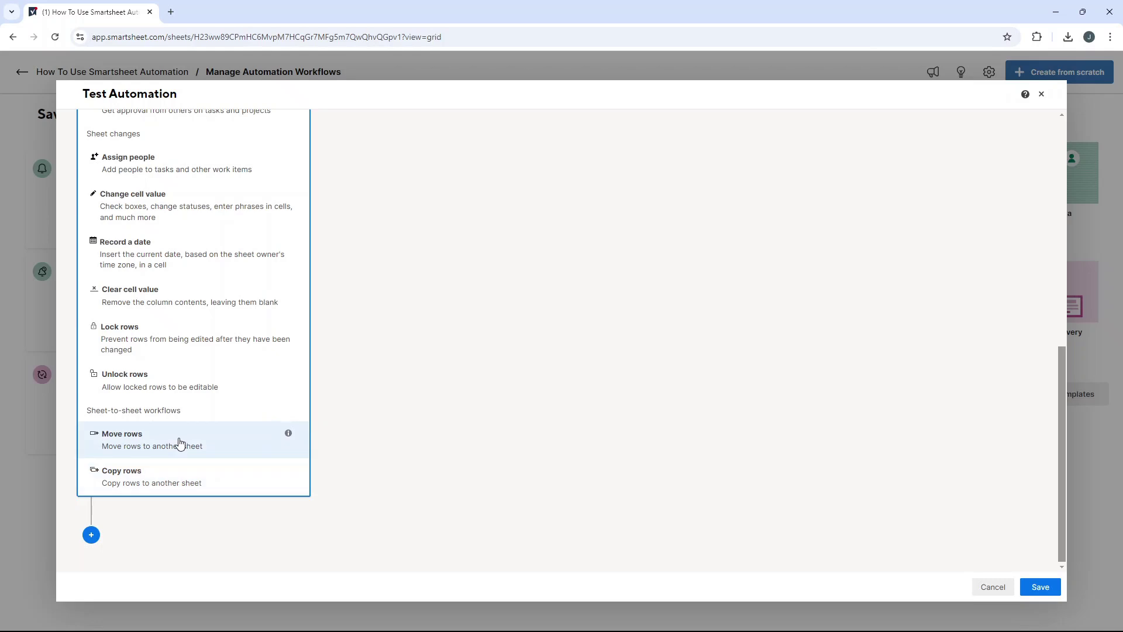
{"action": "scroll", "coordinate": [228, 447], "scroll_direction": "up", "scroll_amount": 3}
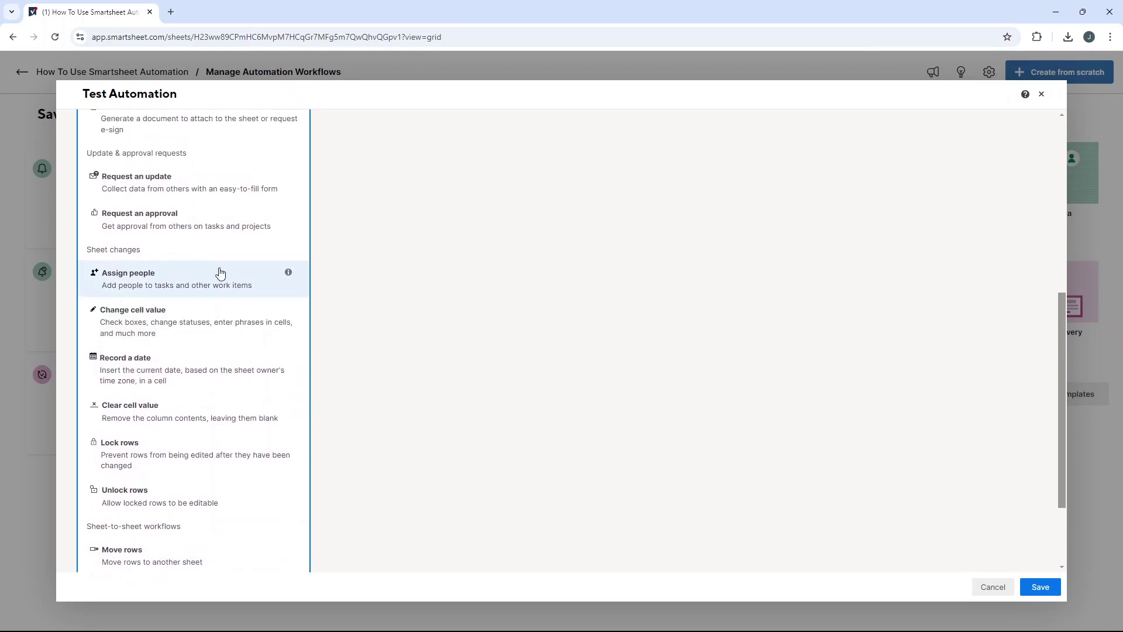
{"action": "scroll", "coordinate": [234, 278], "scroll_direction": "up", "scroll_amount": 4}
{"action": "scroll", "coordinate": [234, 278], "scroll_direction": "down", "scroll_amount": 7}
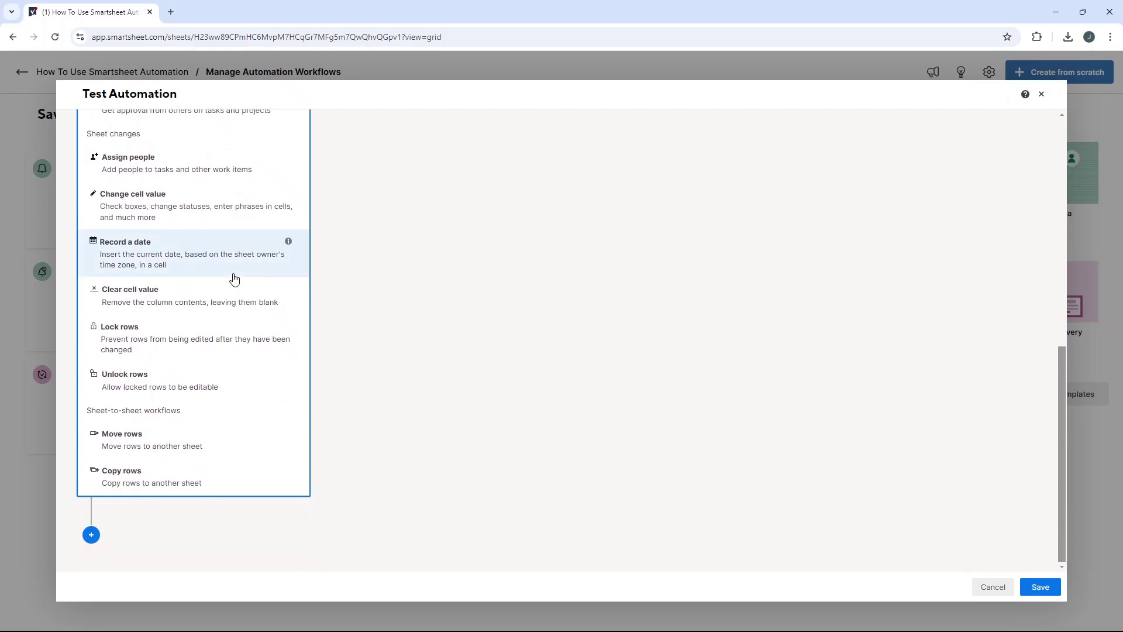
Make the workflow lock rows when Status changes to Complete, and save it
{"action": "left_click", "coordinate": [168, 331]}
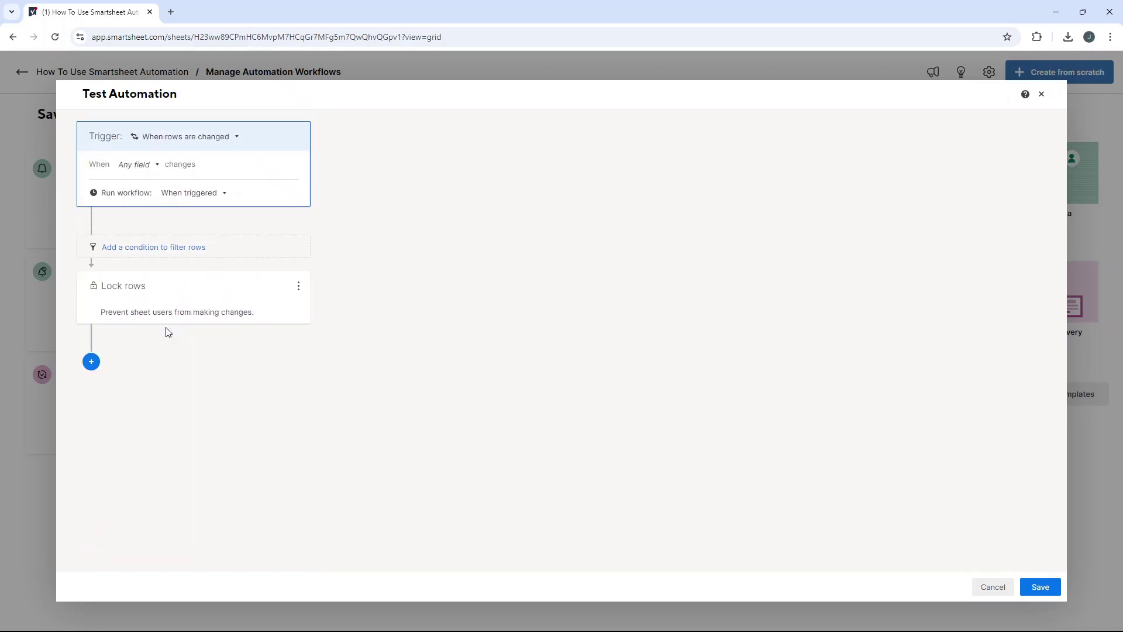
{"action": "left_click", "coordinate": [176, 143]}
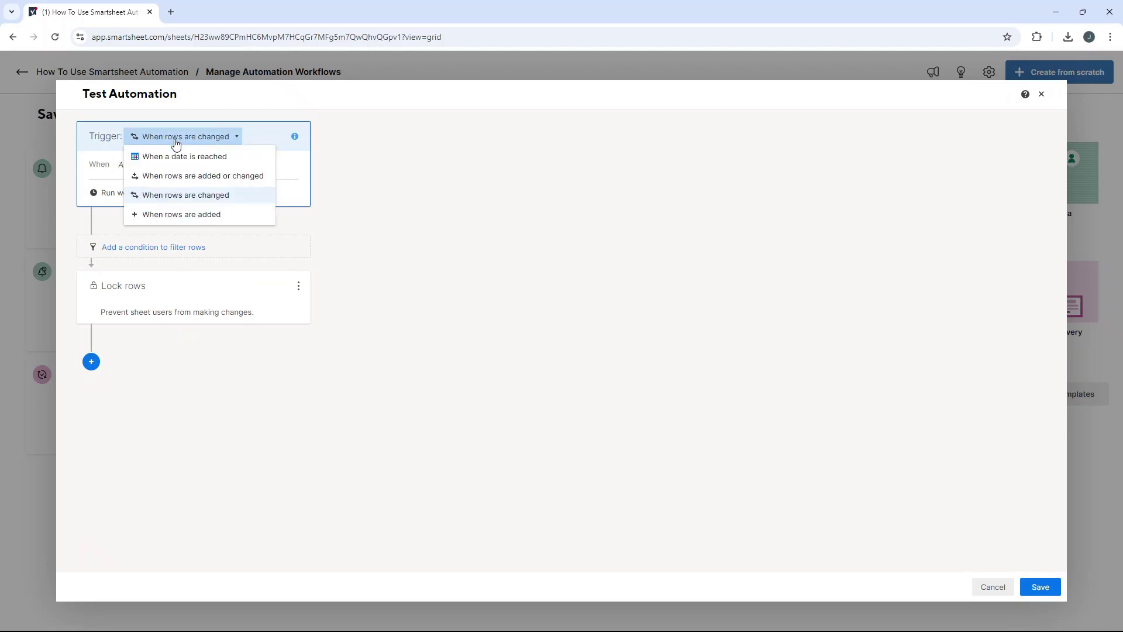
{"action": "left_click", "coordinate": [225, 199]}
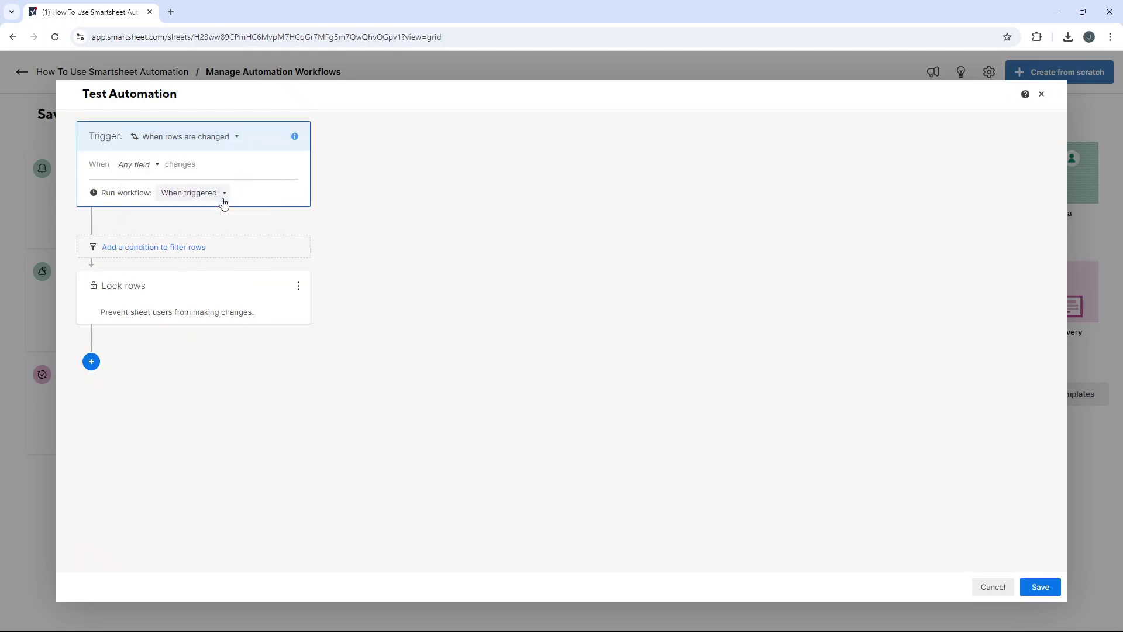
{"action": "left_click", "coordinate": [140, 165]}
{"action": "left_click_drag", "start_coordinate": [188, 192], "coordinate": [191, 212]}
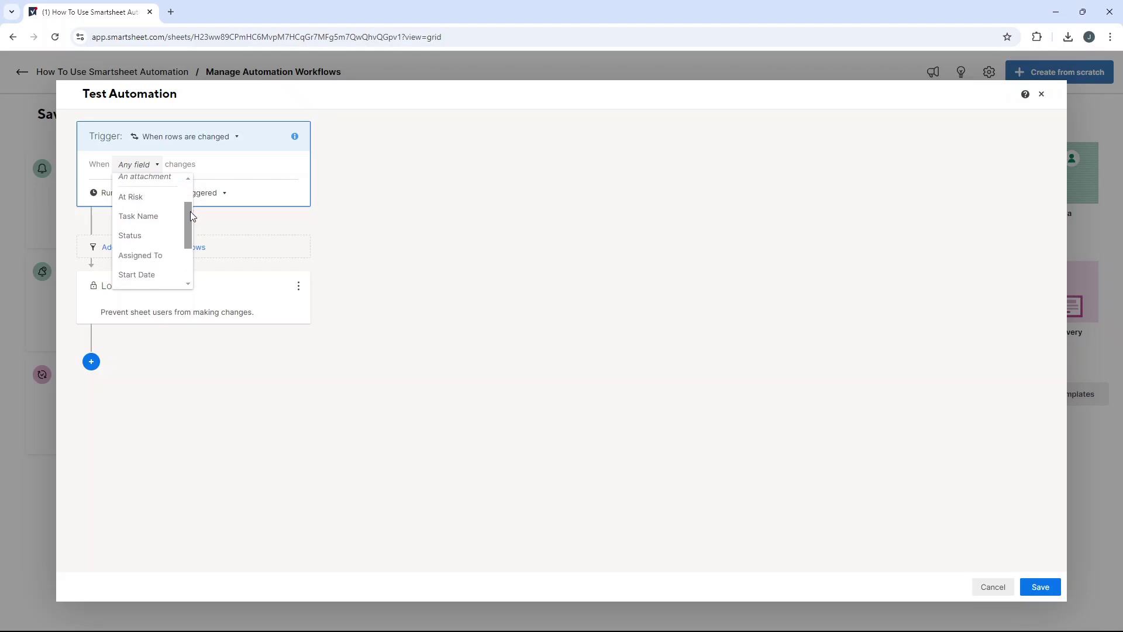
{"action": "left_click", "coordinate": [153, 234]}
{"action": "left_click", "coordinate": [145, 185]}
{"action": "left_click", "coordinate": [175, 284]}
{"action": "left_click", "coordinate": [353, 253]}
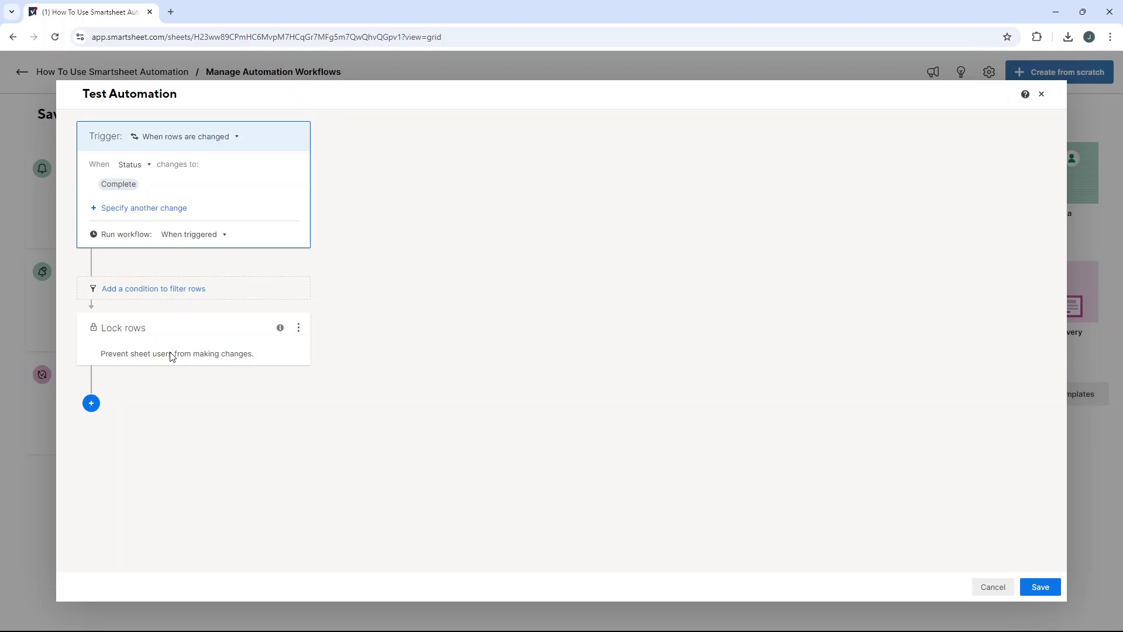
{"action": "left_click", "coordinate": [1053, 585]}
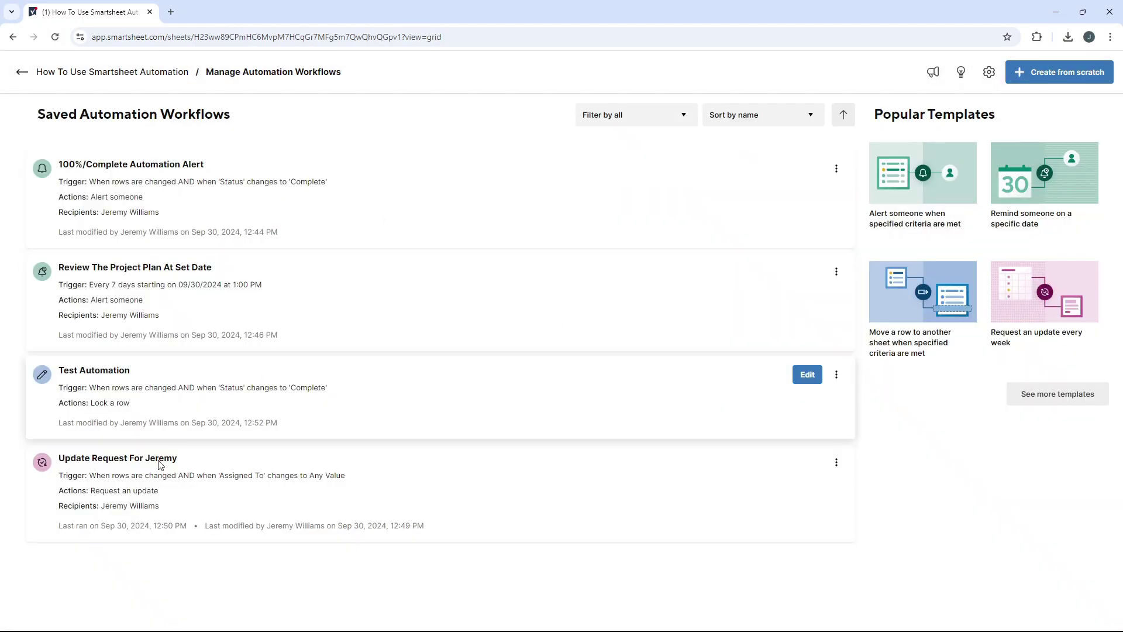
Return to the project sheet, check the received notifications and reload the sheet
{"action": "left_click", "coordinate": [25, 71]}
{"action": "left_click", "coordinate": [357, 200]}
{"action": "left_click", "coordinate": [17, 99]}
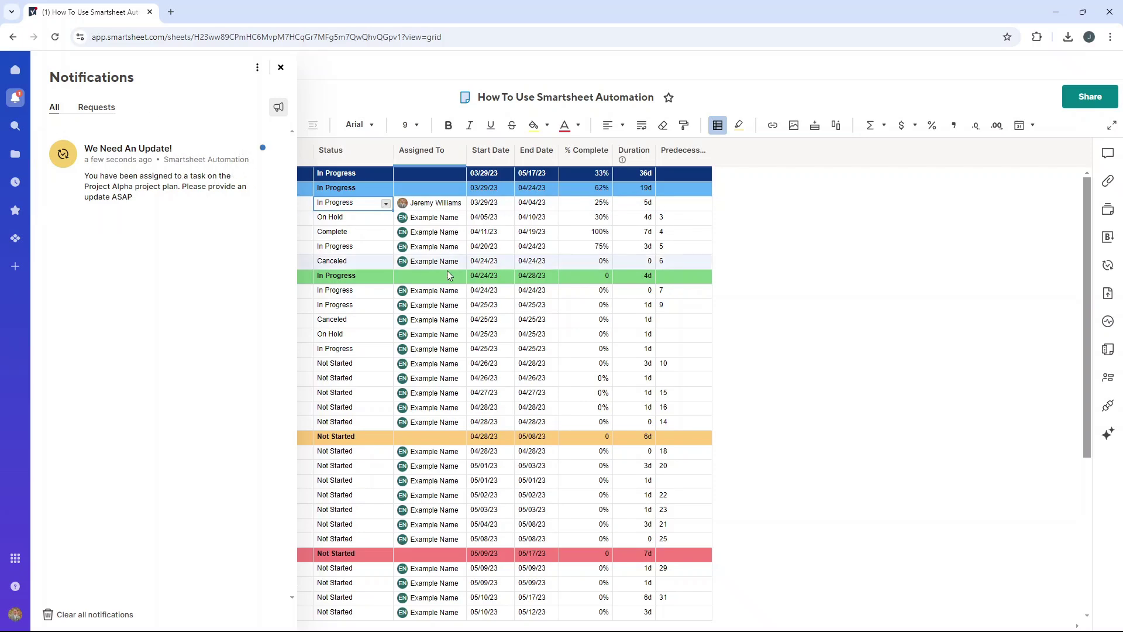
{"action": "left_click", "coordinate": [726, 254]}
{"action": "key", "text": "F5"}
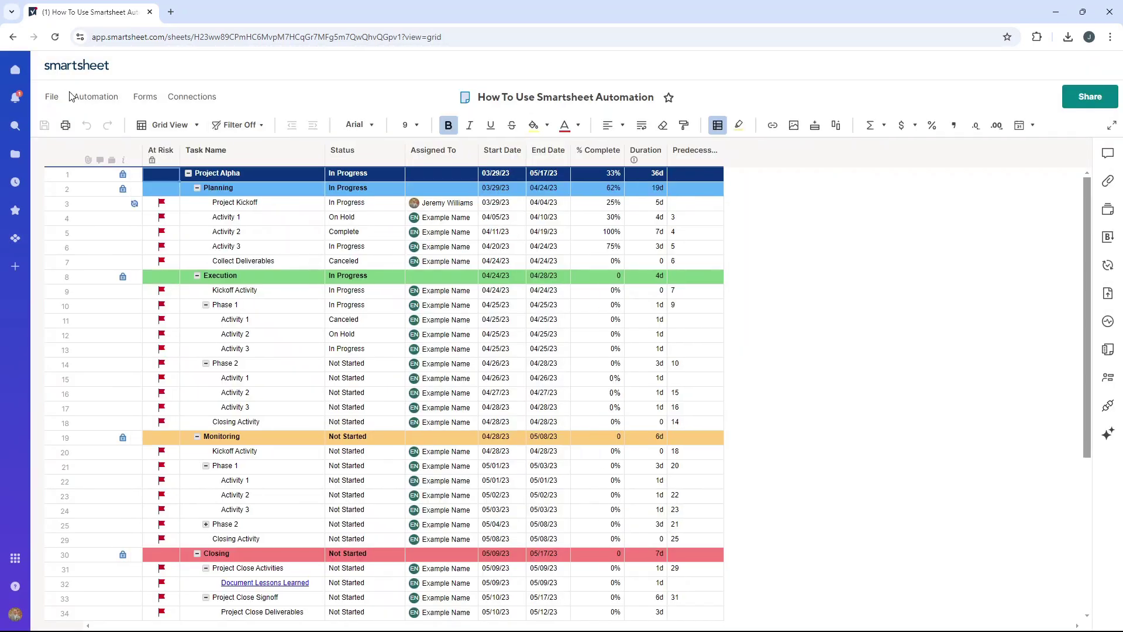
Rename the "Test Automation" workflow to "Lock Row When Complete" and save it
{"action": "left_click", "coordinate": [88, 100]}
{"action": "left_click", "coordinate": [148, 160]}
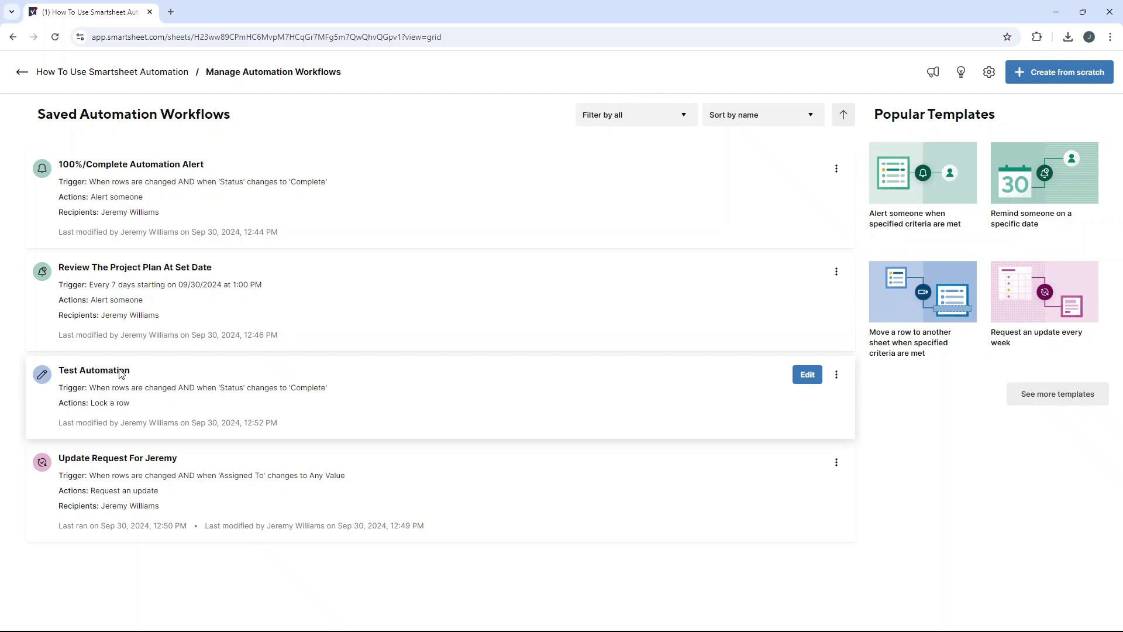
{"action": "left_click", "coordinate": [807, 375]}
{"action": "left_click", "coordinate": [147, 99]}
{"action": "triple_click", "coordinate": [147, 98]}
{"action": "type", "text": "Lock"}
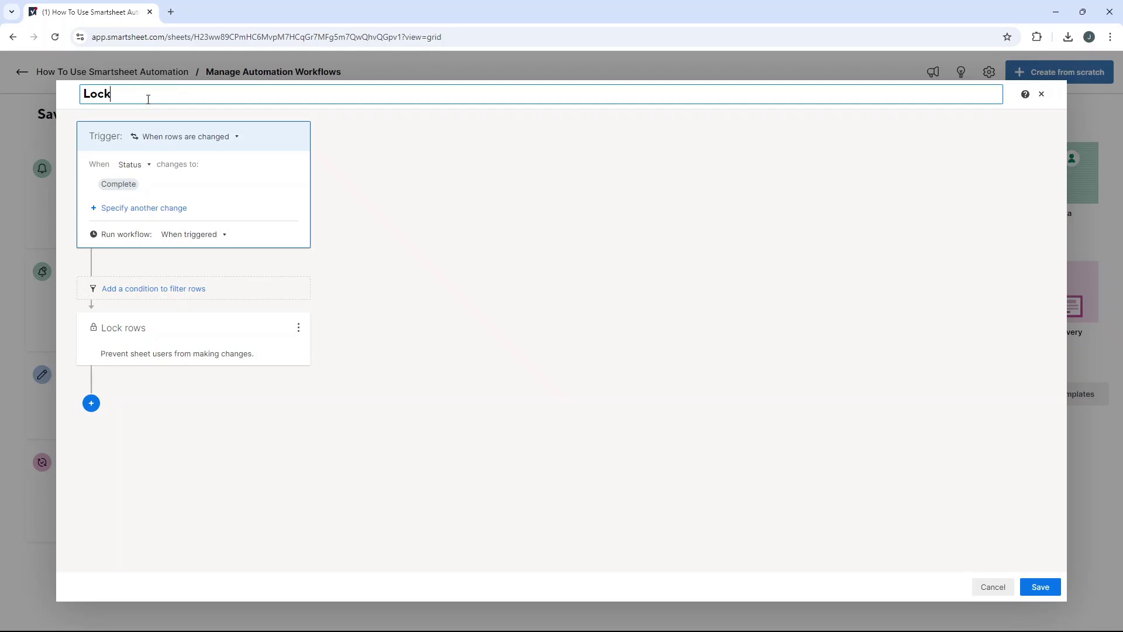
{"action": "type", "text": " Task When Complete"}
{"action": "double_click", "coordinate": [126, 95]}
{"action": "type", "text": "Row"}
{"action": "left_click", "coordinate": [1040, 587]}
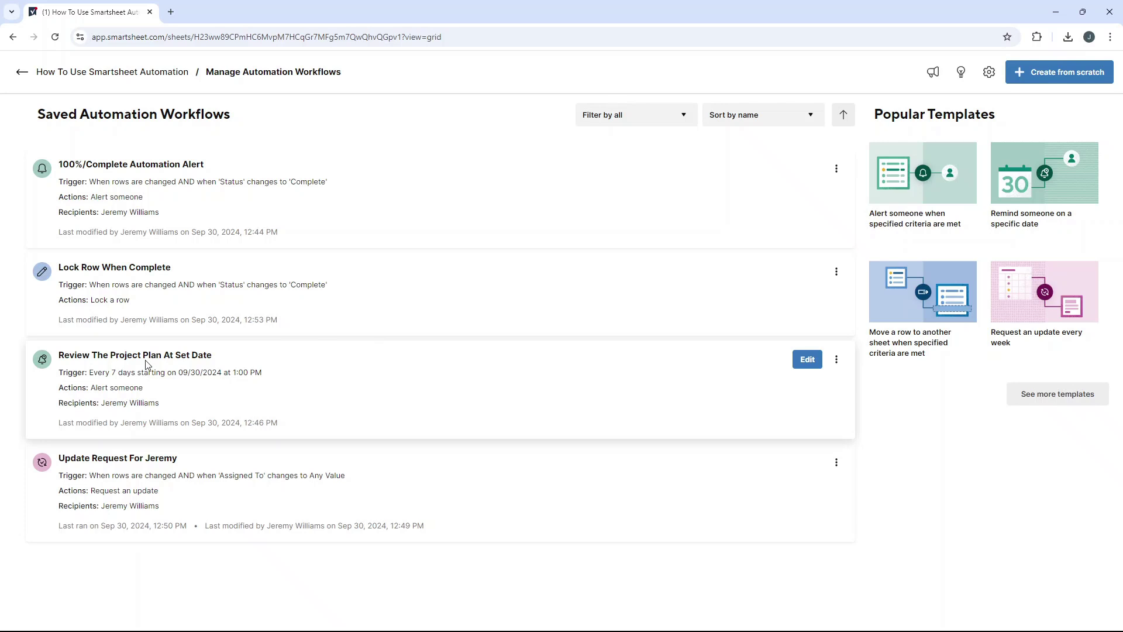
Check the options available for the Lock Row When Complete workflow, and return to the project sheet and reload it
{"action": "left_click", "coordinate": [840, 276]}
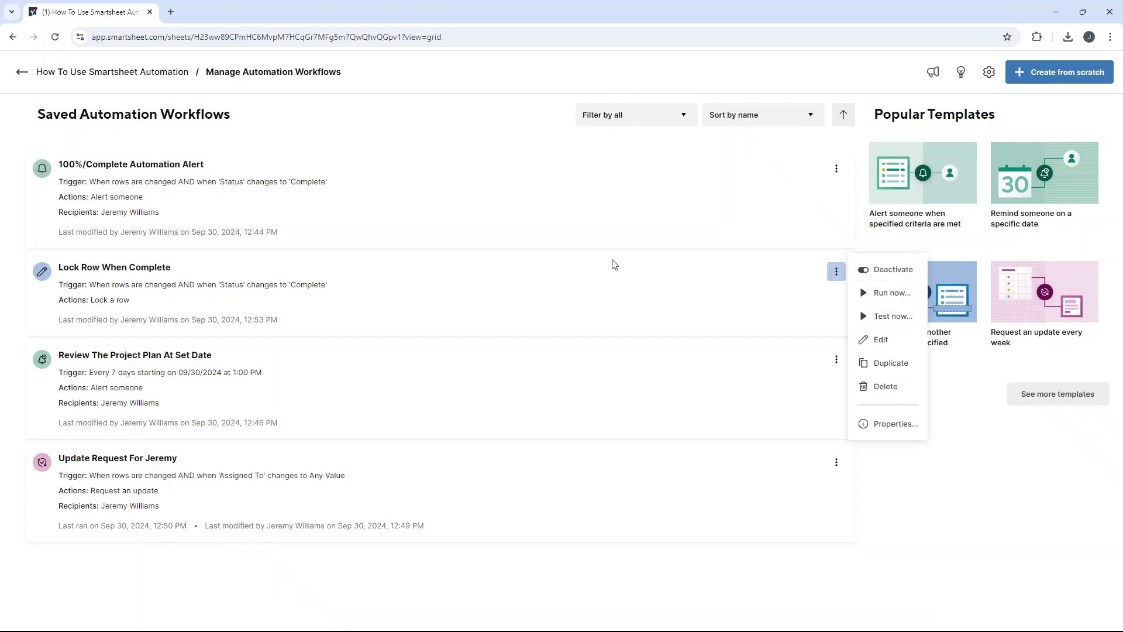
{"action": "left_click", "coordinate": [30, 80]}
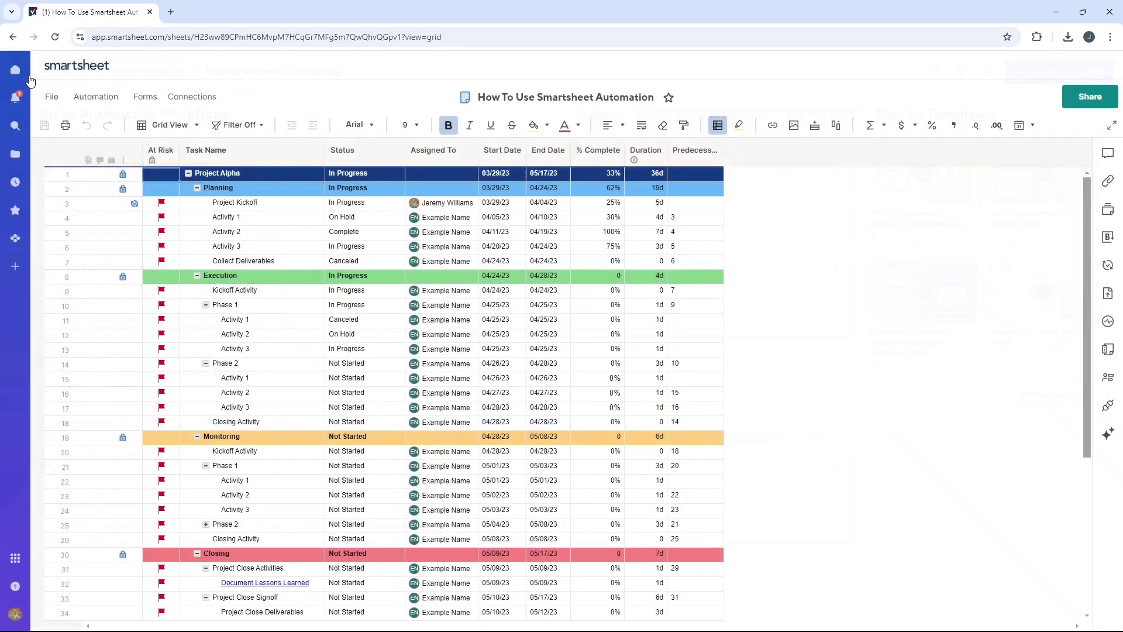
{"action": "left_click", "coordinate": [198, 40]}
{"action": "key", "text": "Return"}
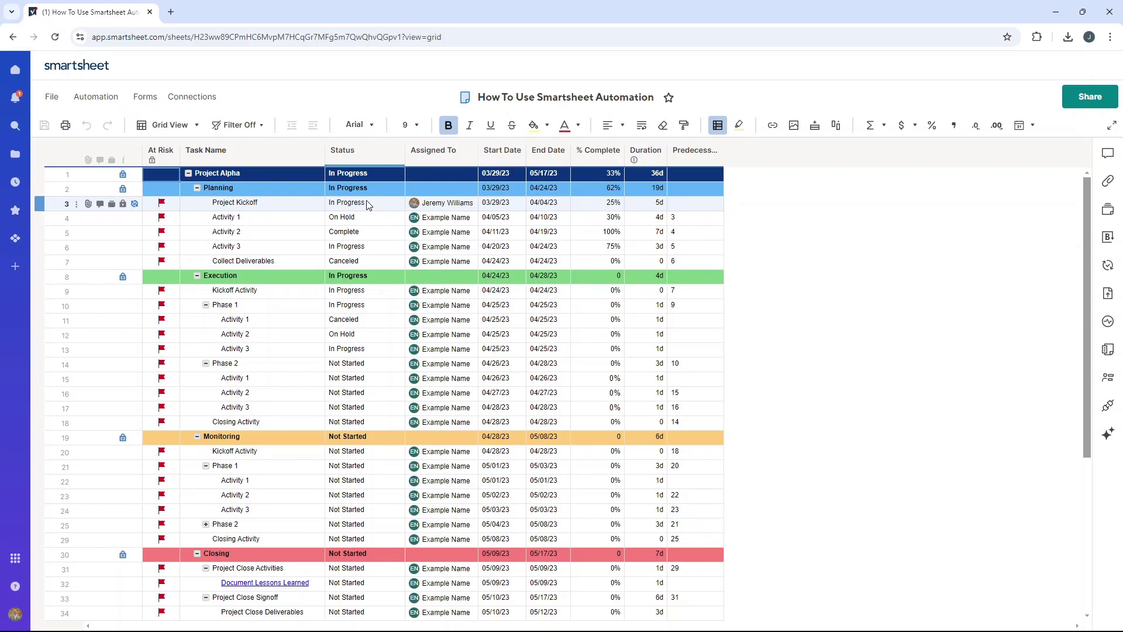
Set the Status of the Project Kickoff task to Complete, save the sheet and reload it
{"action": "left_click", "coordinate": [368, 203]}
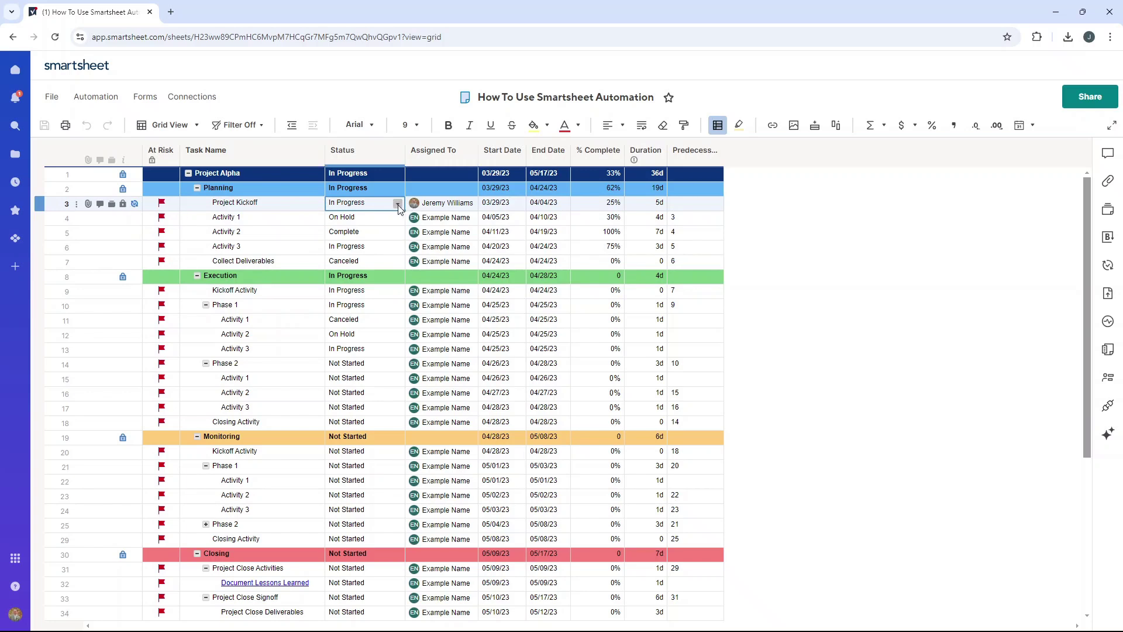
{"action": "left_click", "coordinate": [398, 204]}
{"action": "left_click", "coordinate": [345, 238]}
{"action": "left_click", "coordinate": [333, 234]}
{"action": "left_click", "coordinate": [44, 125]}
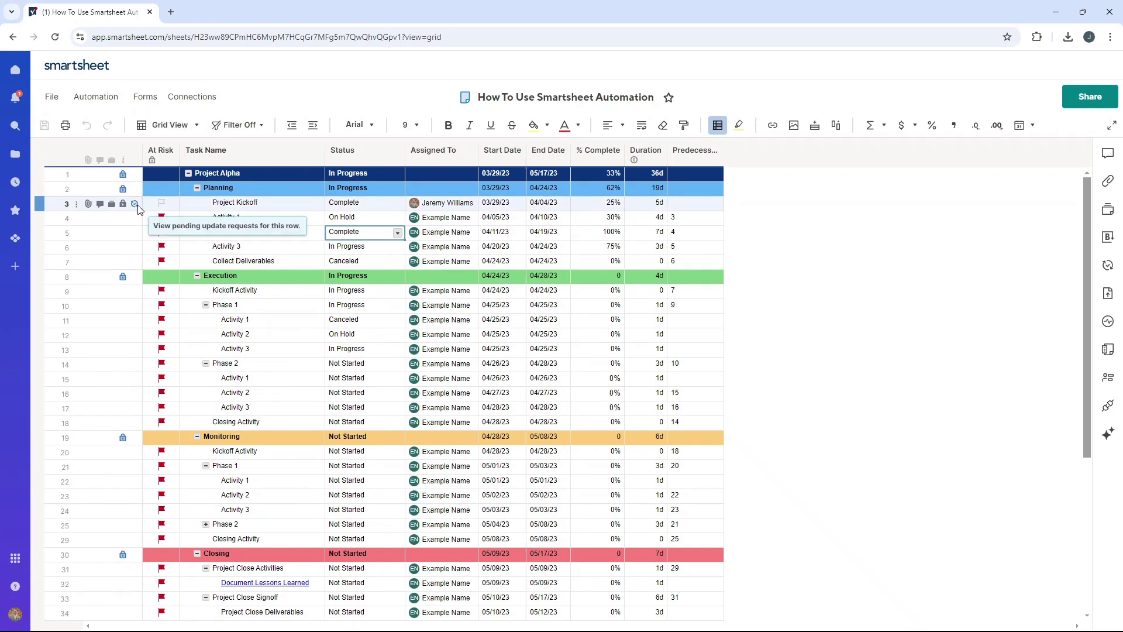
{"action": "key", "text": "F5"}
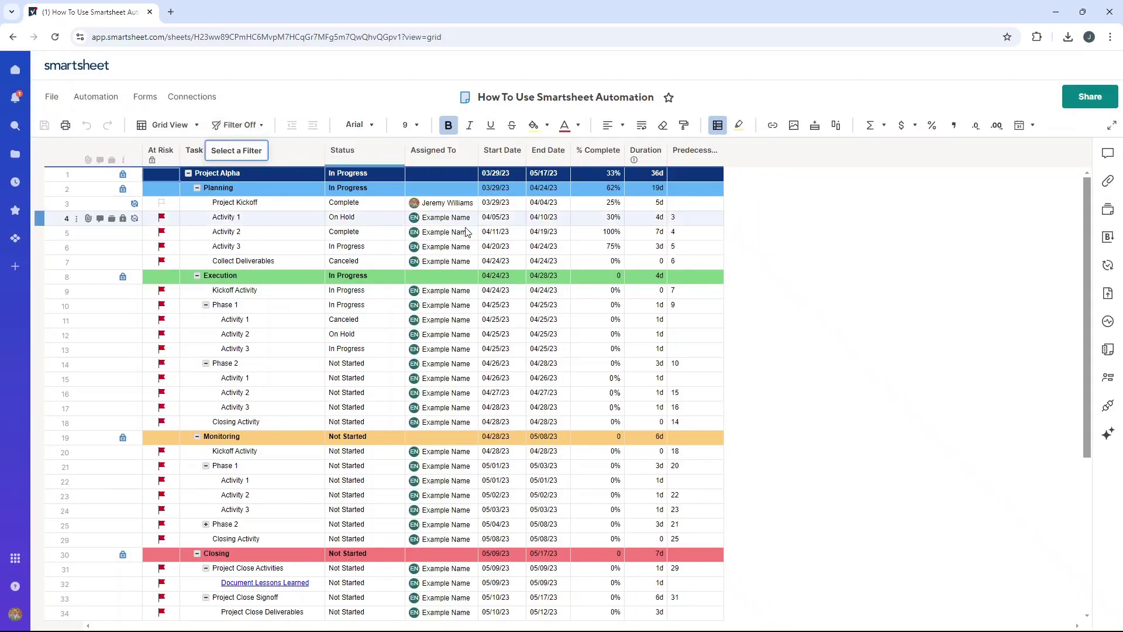
{"action": "mouse_move", "coordinate": [115, 212]}
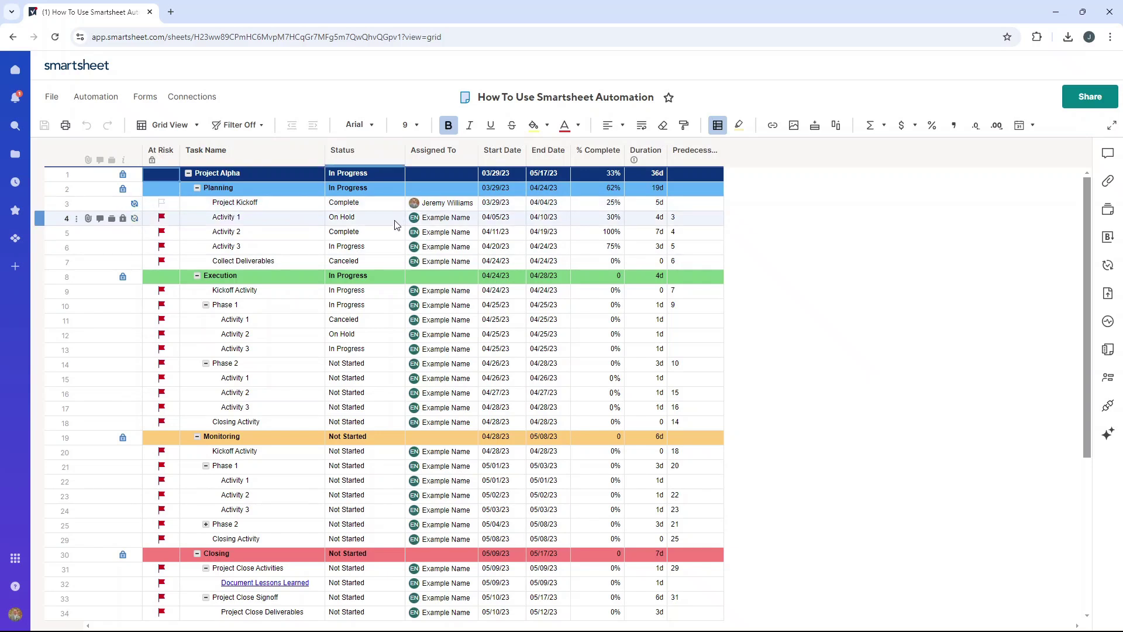
Set the Status of the Execution section's Kickoff Activity to Complete, fill it down through Closing Activity in row 18, and save
{"action": "left_click", "coordinate": [400, 293]}
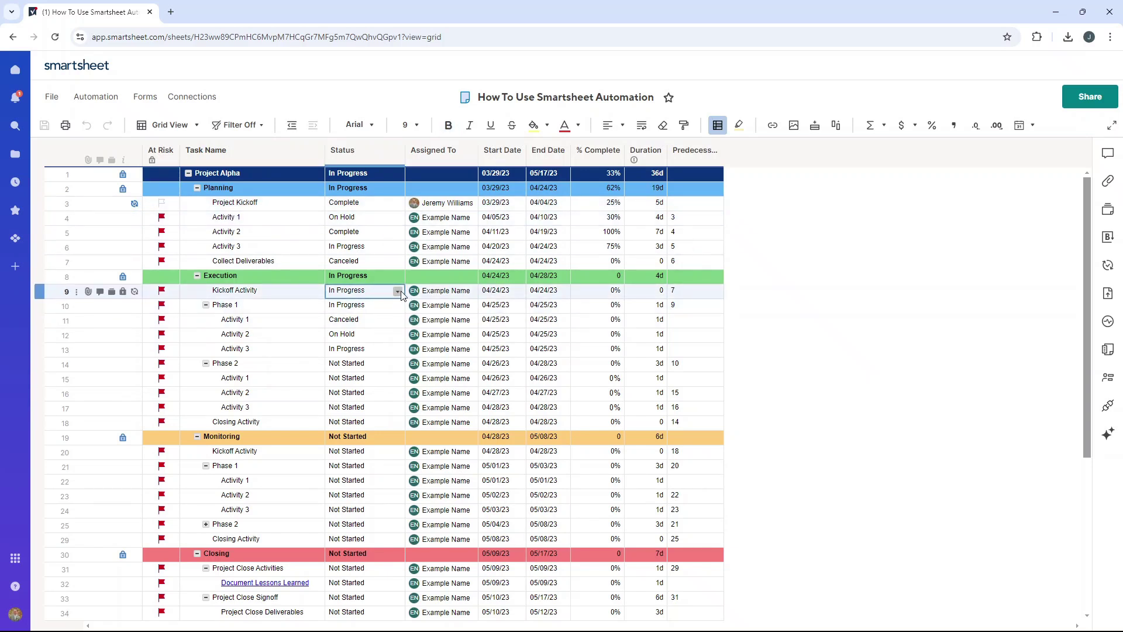
{"action": "left_click", "coordinate": [399, 293]}
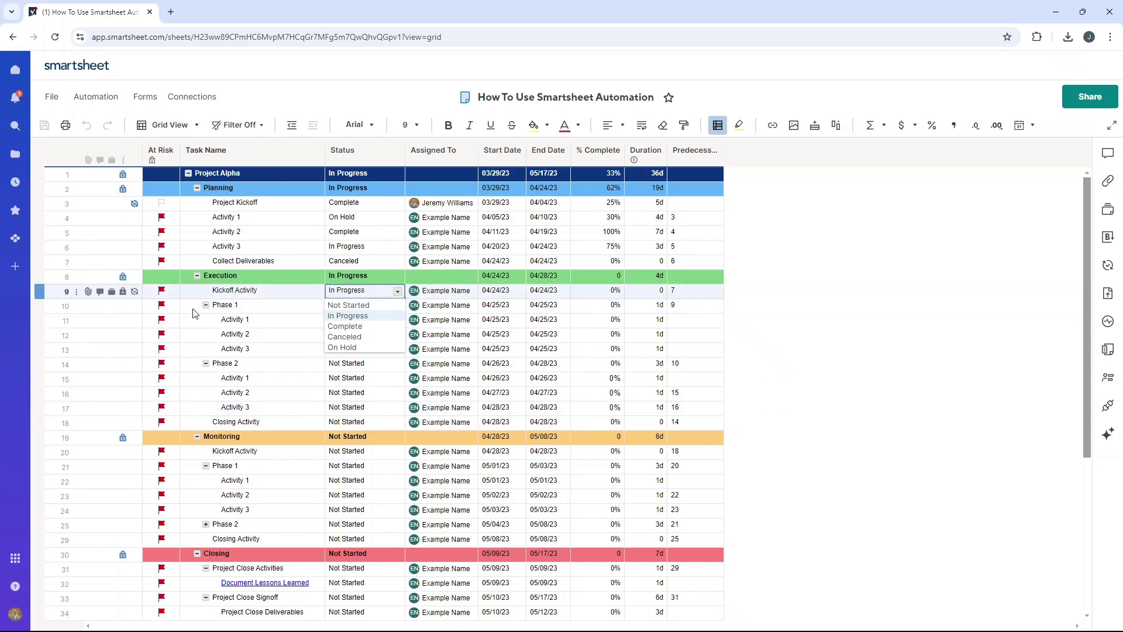
{"action": "left_click", "coordinate": [345, 326]}
{"action": "left_click_drag", "start_coordinate": [404, 297], "coordinate": [405, 419]}
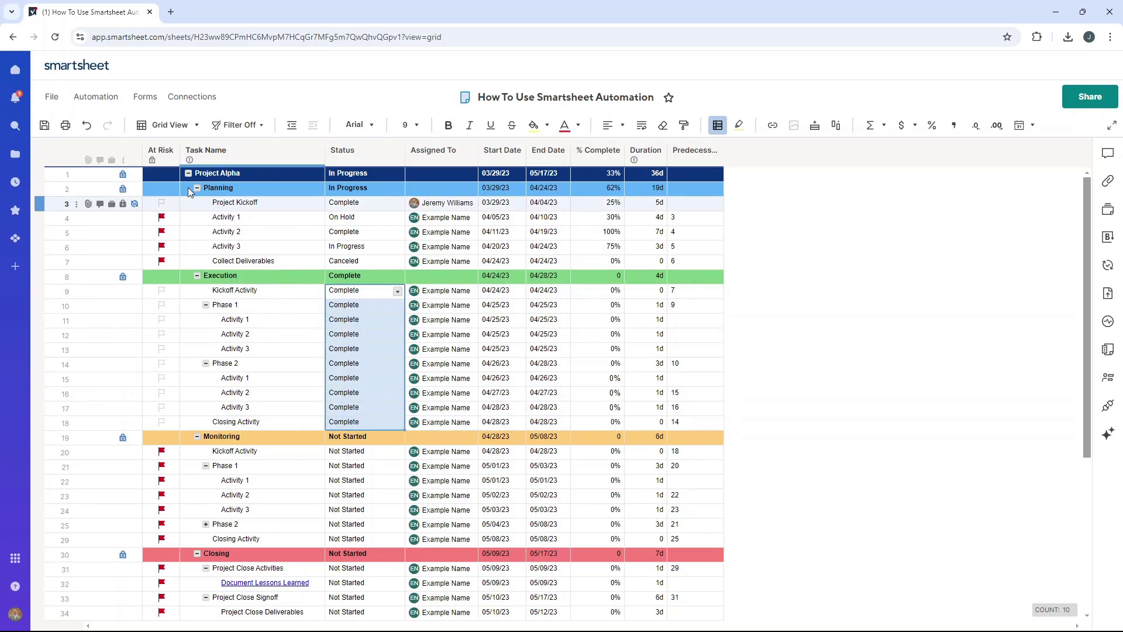
{"action": "left_click", "coordinate": [45, 125]}
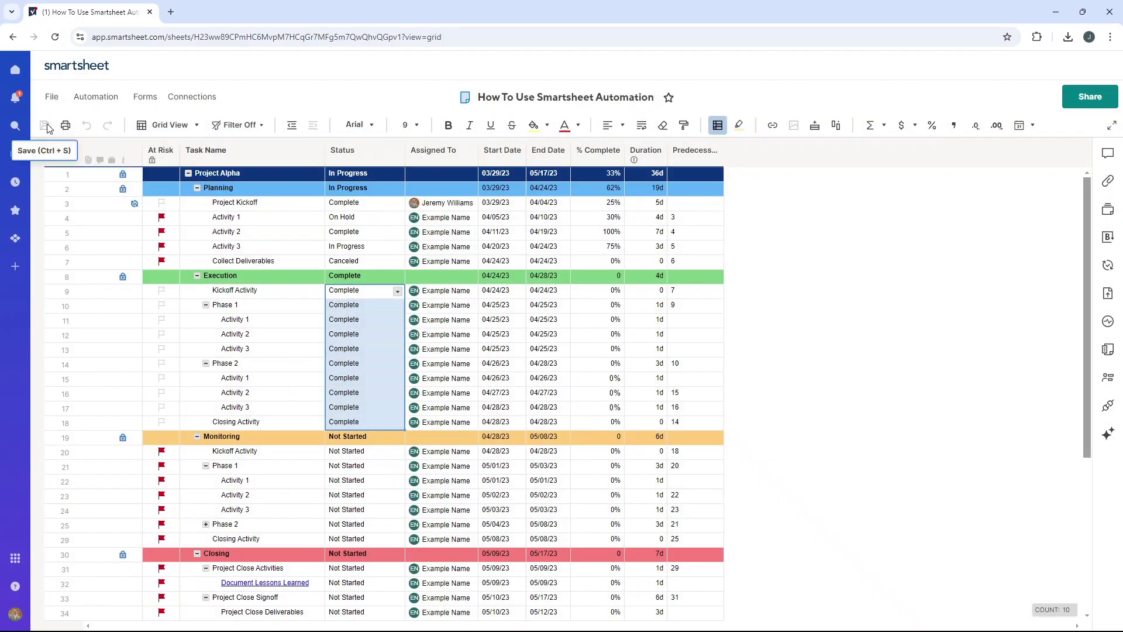
{"action": "left_click", "coordinate": [192, 96]}
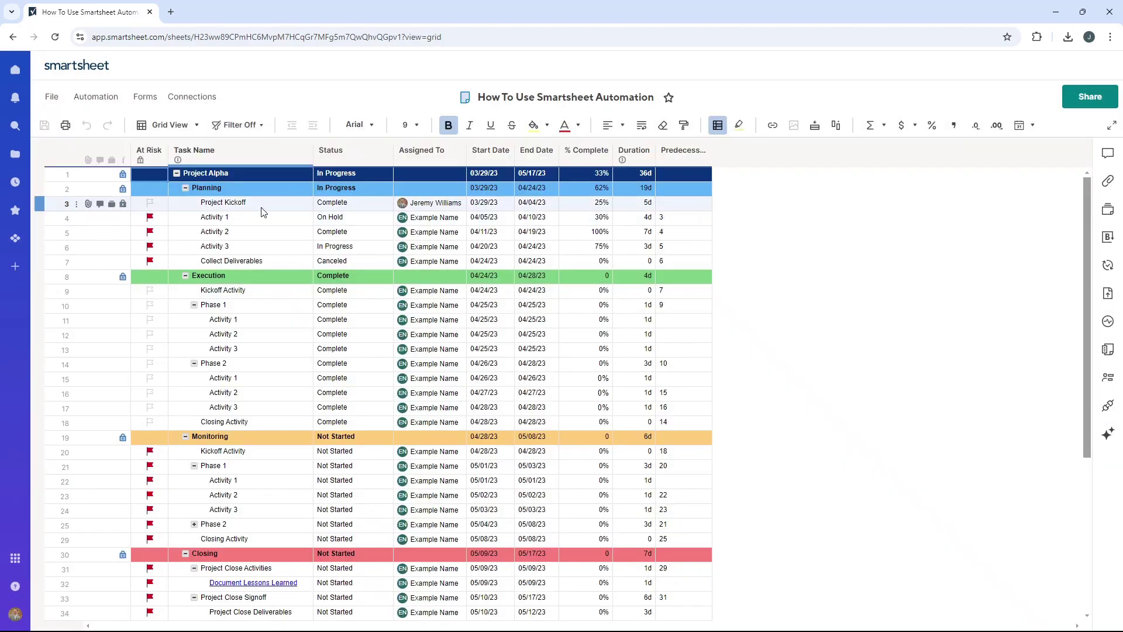
Add a task named "Test" in row 37 below Project Owner Signoff and save the sheet
{"action": "left_click", "coordinate": [367, 204]}
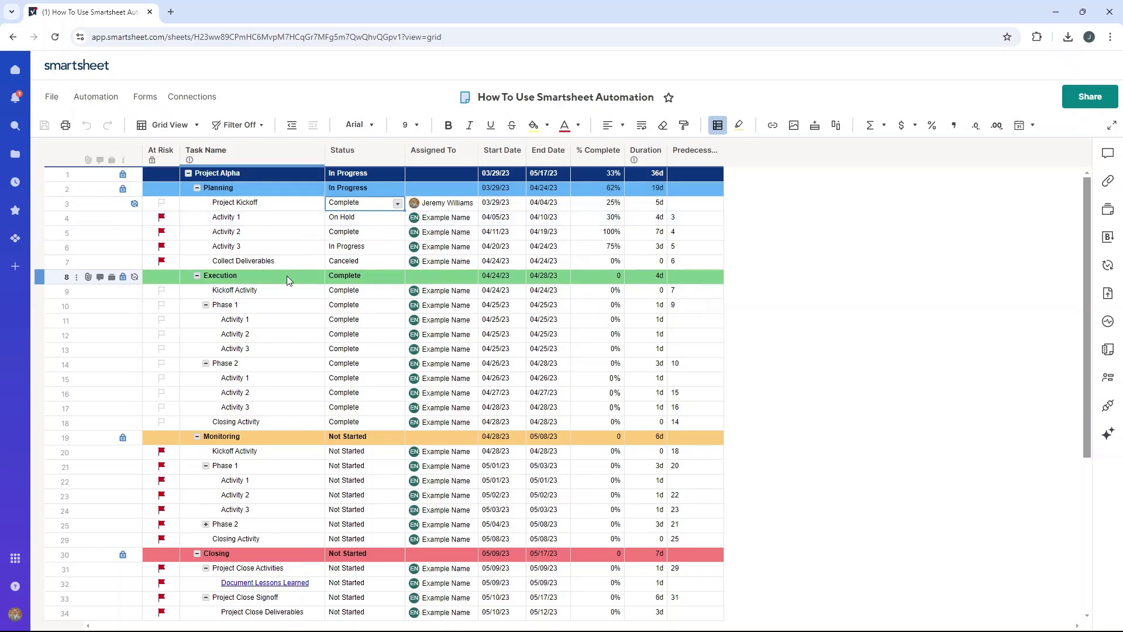
{"action": "scroll", "coordinate": [290, 515], "scroll_direction": "down", "scroll_amount": 3}
{"action": "left_click", "coordinate": [288, 521]}
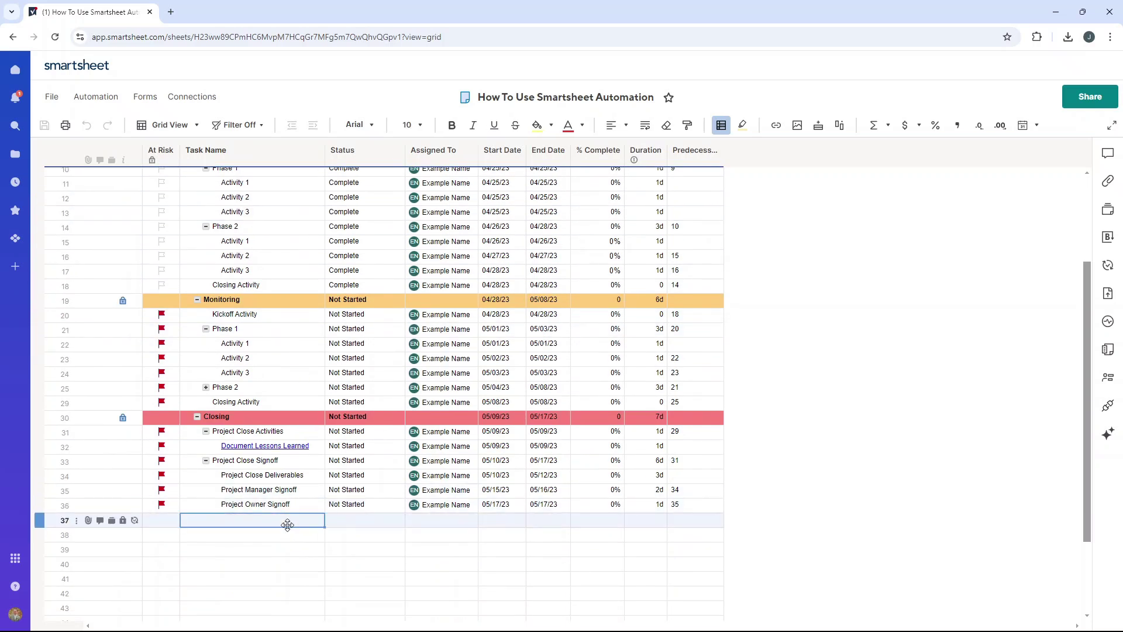
{"action": "type", "text": "Test"}
{"action": "key", "text": "Return"}
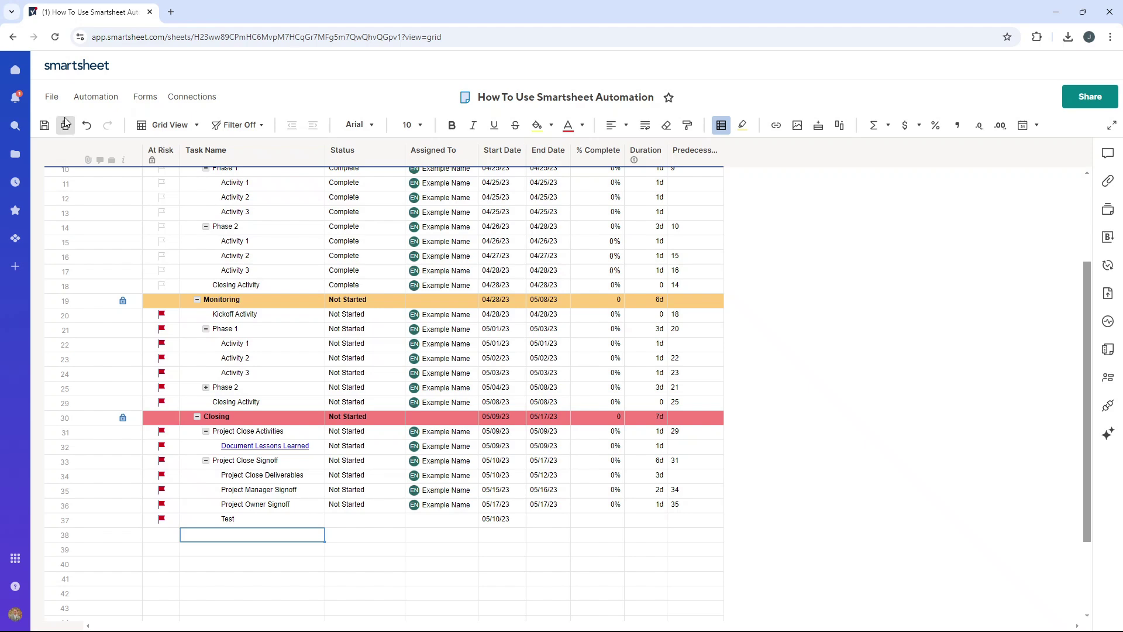
{"action": "left_click", "coordinate": [45, 125]}
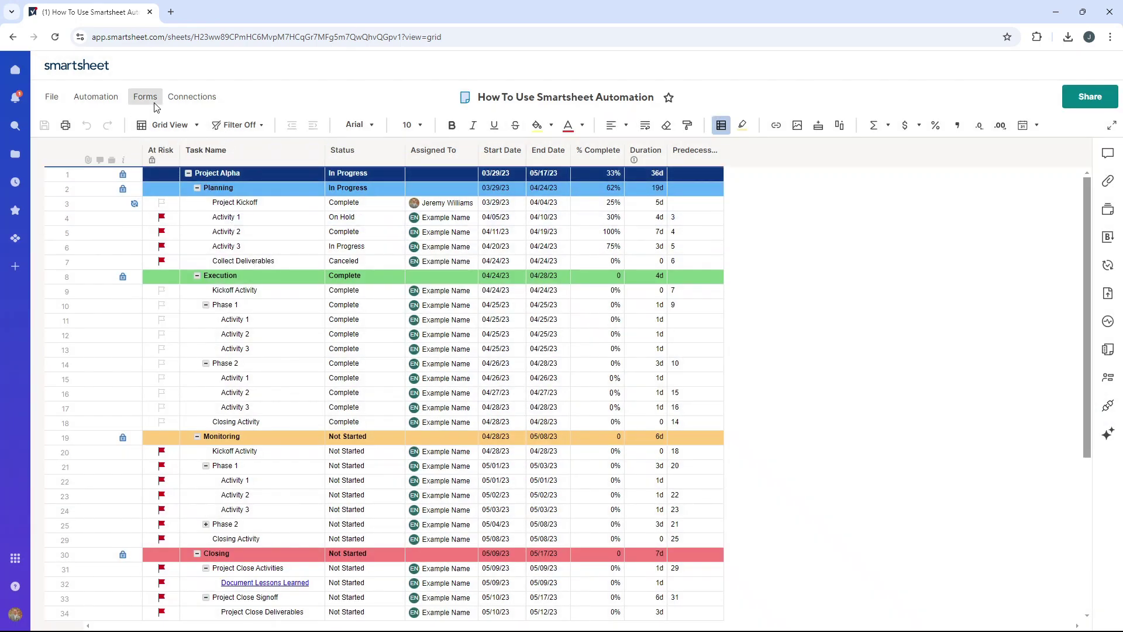
Review the trigger and action settings of the Lock Row When Complete workflow and save it again
{"action": "left_click", "coordinate": [115, 97]}
{"action": "left_click", "coordinate": [164, 159]}
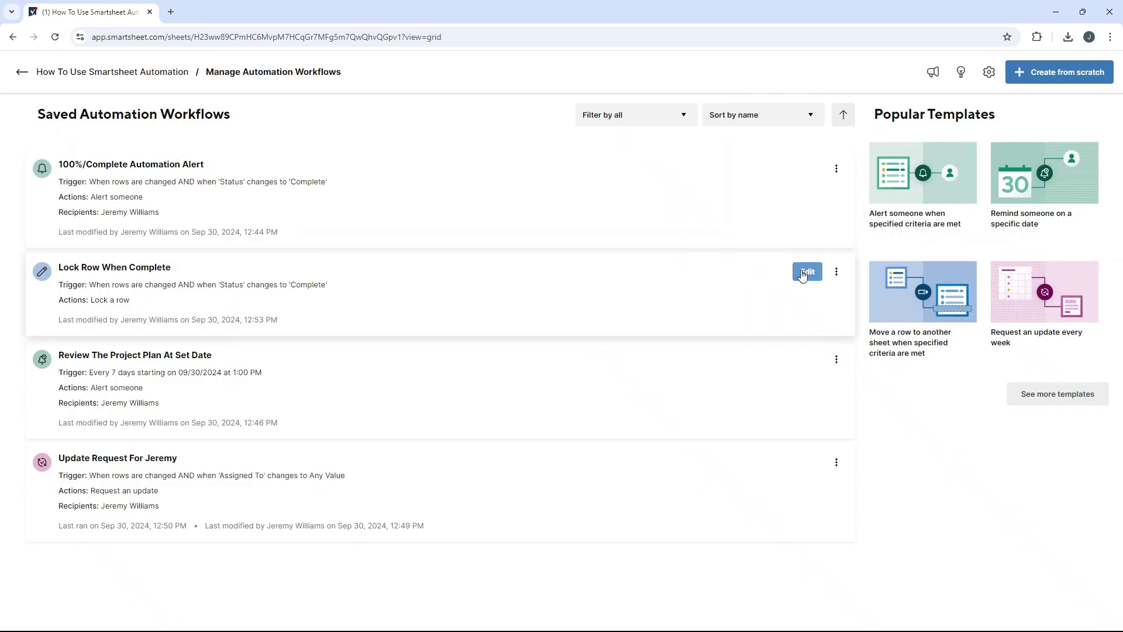
{"action": "left_click", "coordinate": [807, 272]}
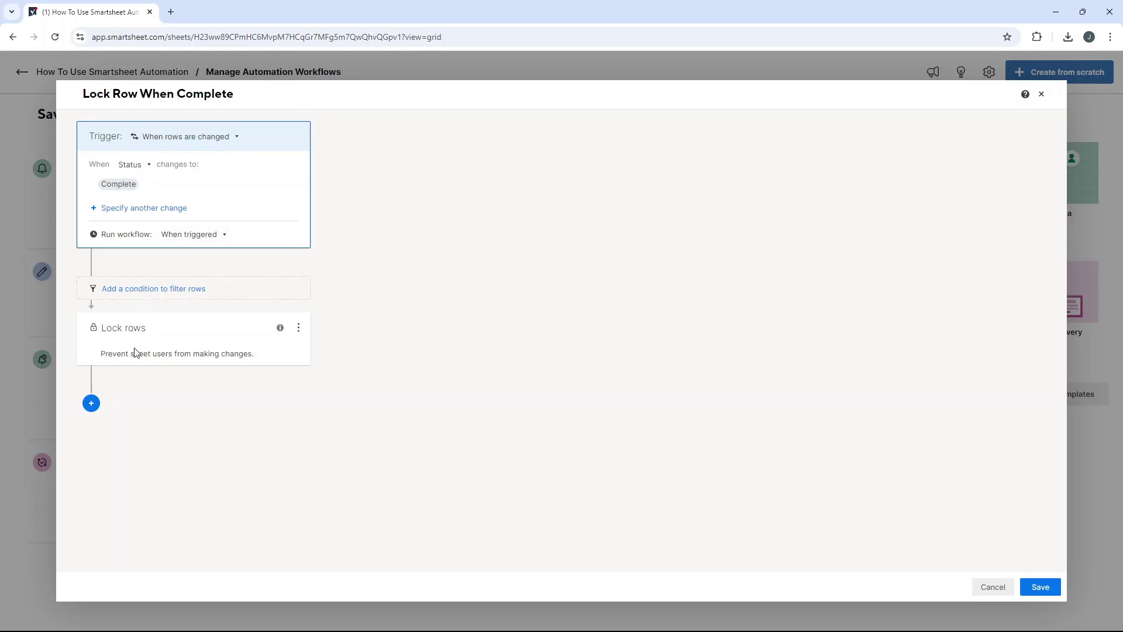
{"action": "left_click", "coordinate": [299, 328]}
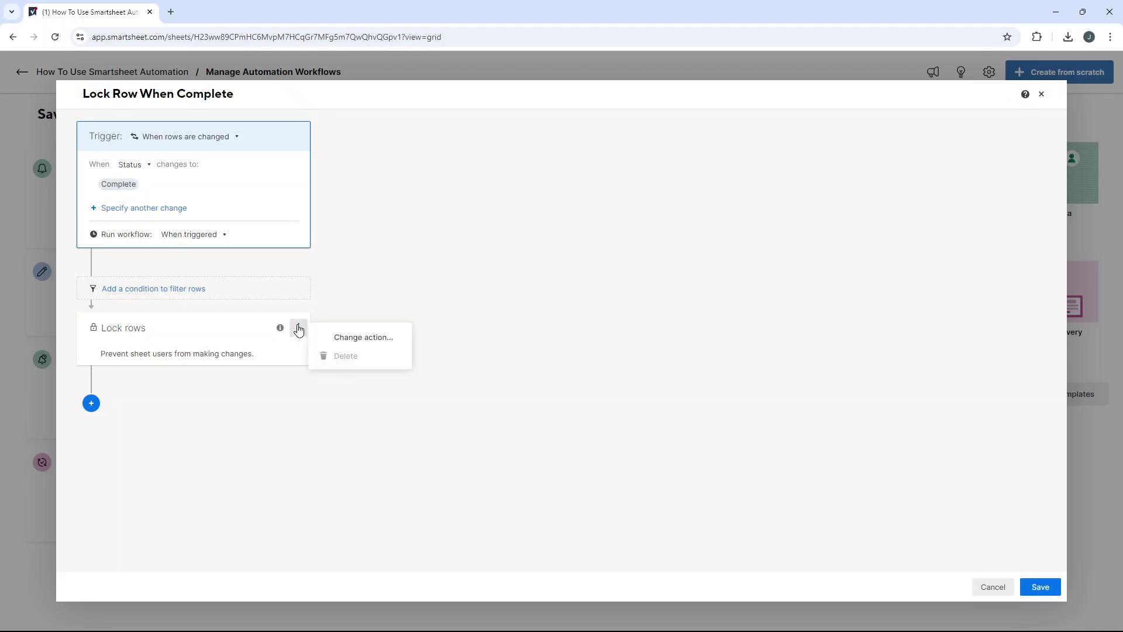
{"action": "left_click", "coordinate": [576, 275]}
{"action": "left_click", "coordinate": [1031, 582]}
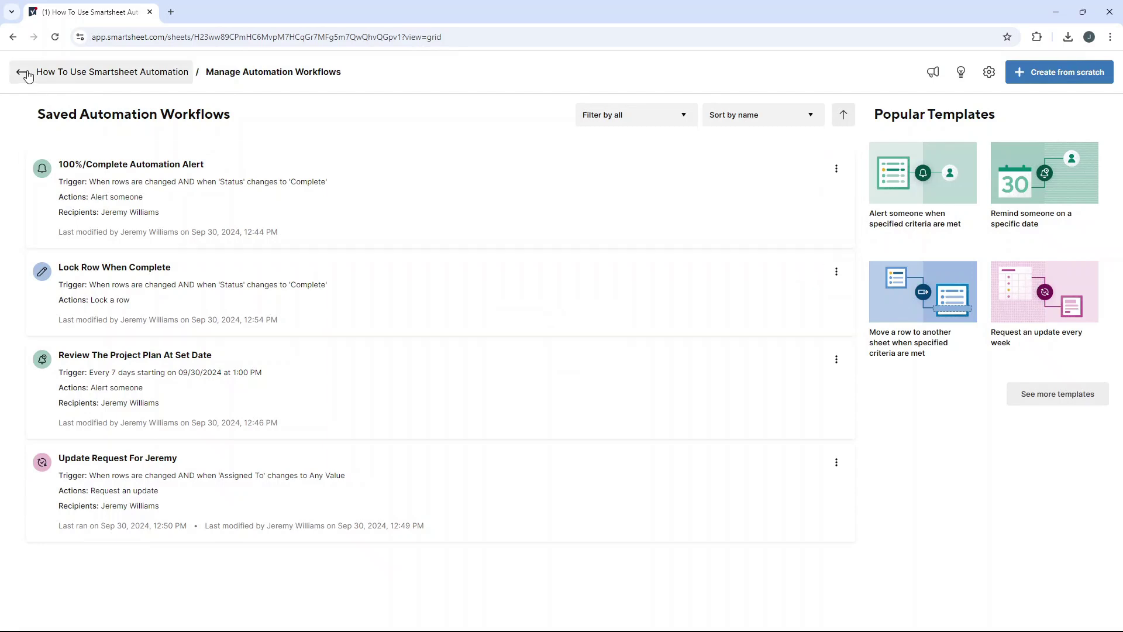
Run the Lock Row When Complete workflow manually on the entire sheet, and return to the project sheet and reload it
{"action": "left_click", "coordinate": [22, 72]}
{"action": "left_click", "coordinate": [96, 97]}
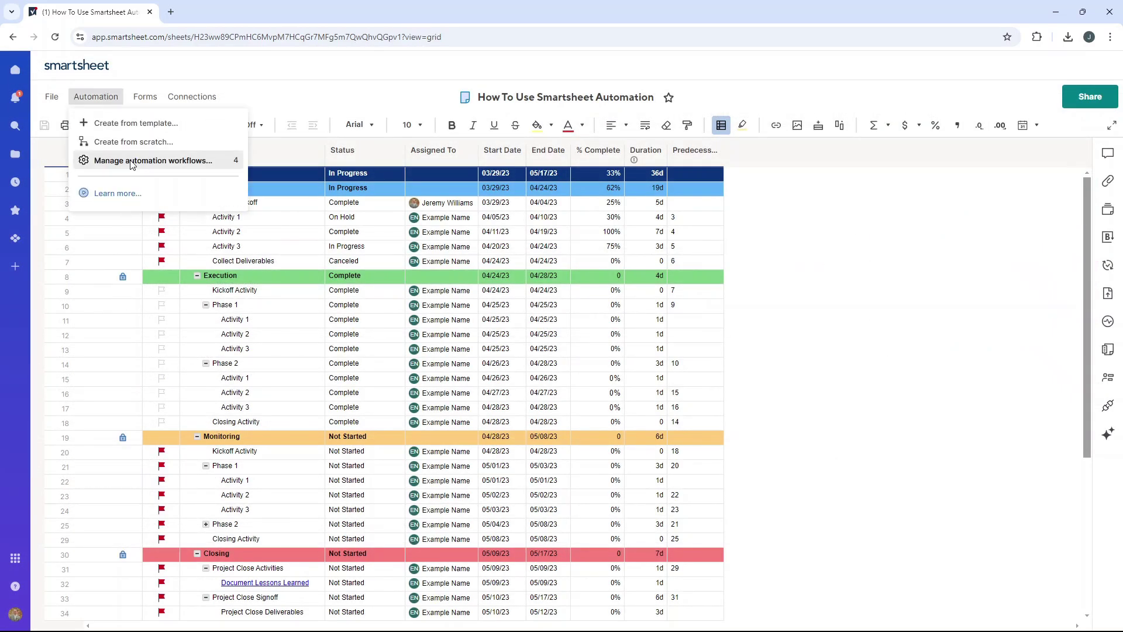
{"action": "left_click", "coordinate": [132, 158]}
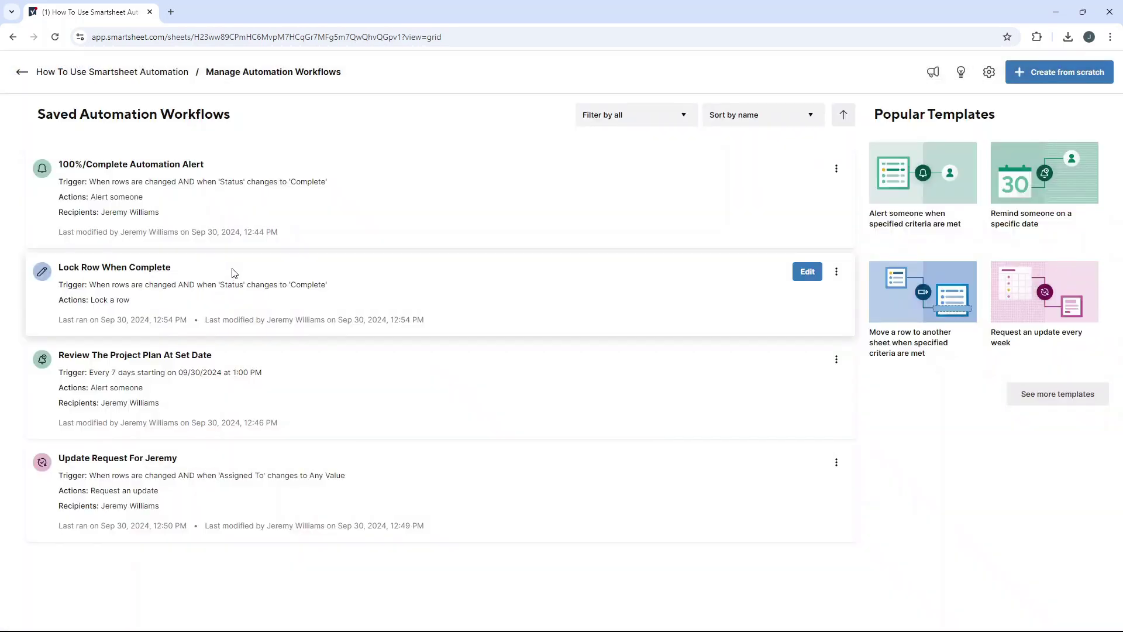
{"action": "left_click", "coordinate": [837, 272]}
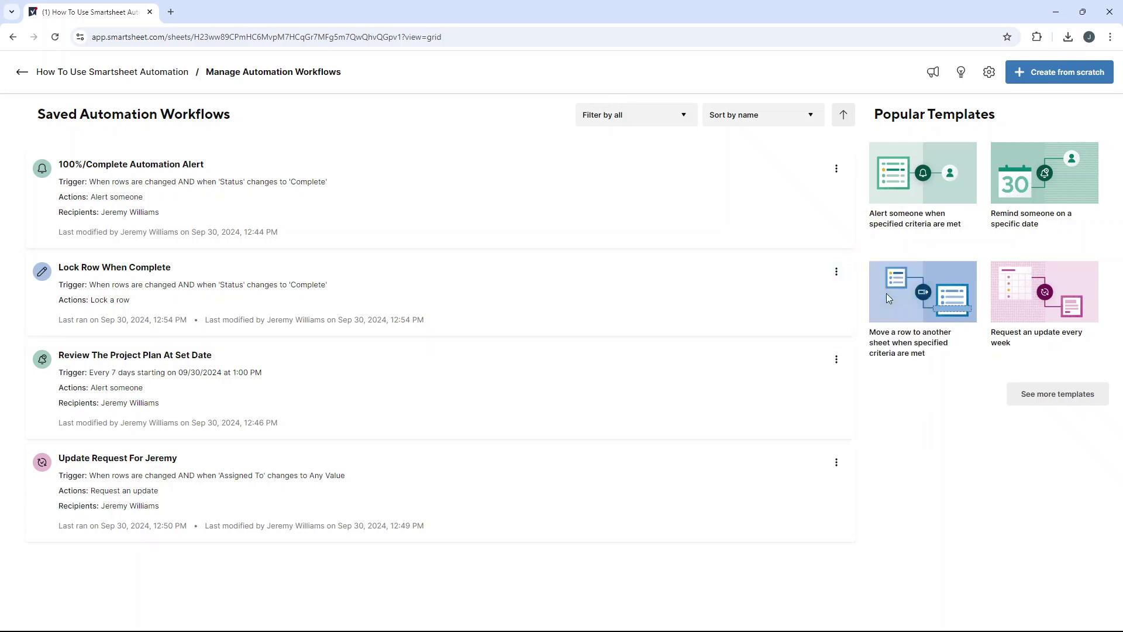
{"action": "left_click", "coordinate": [889, 295]}
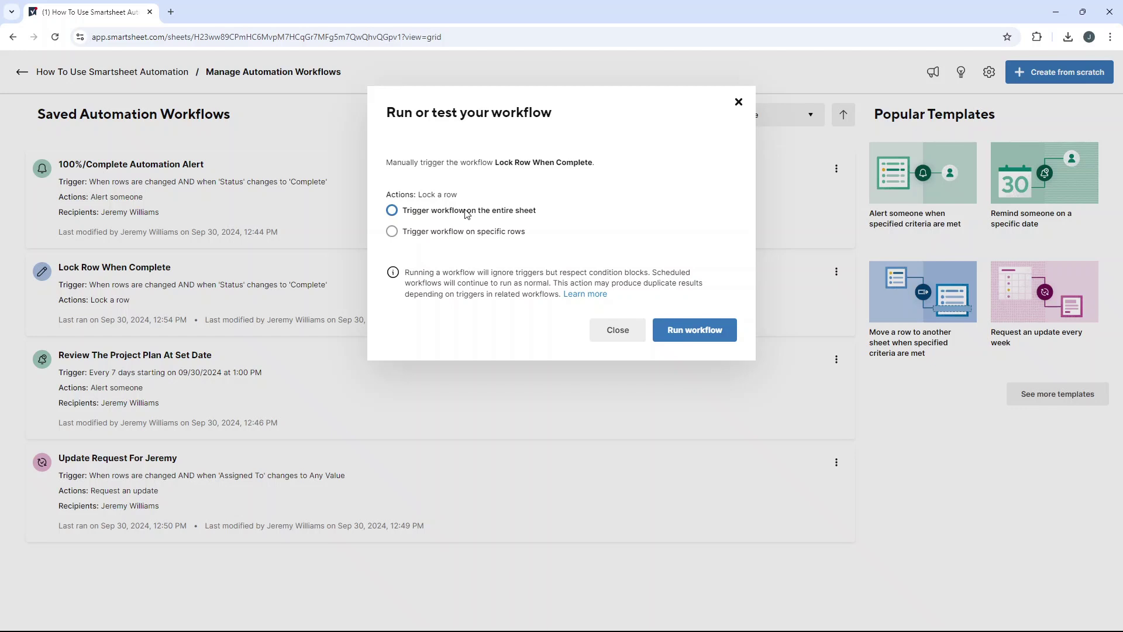
{"action": "left_click", "coordinate": [503, 210]}
{"action": "left_click", "coordinate": [701, 329]}
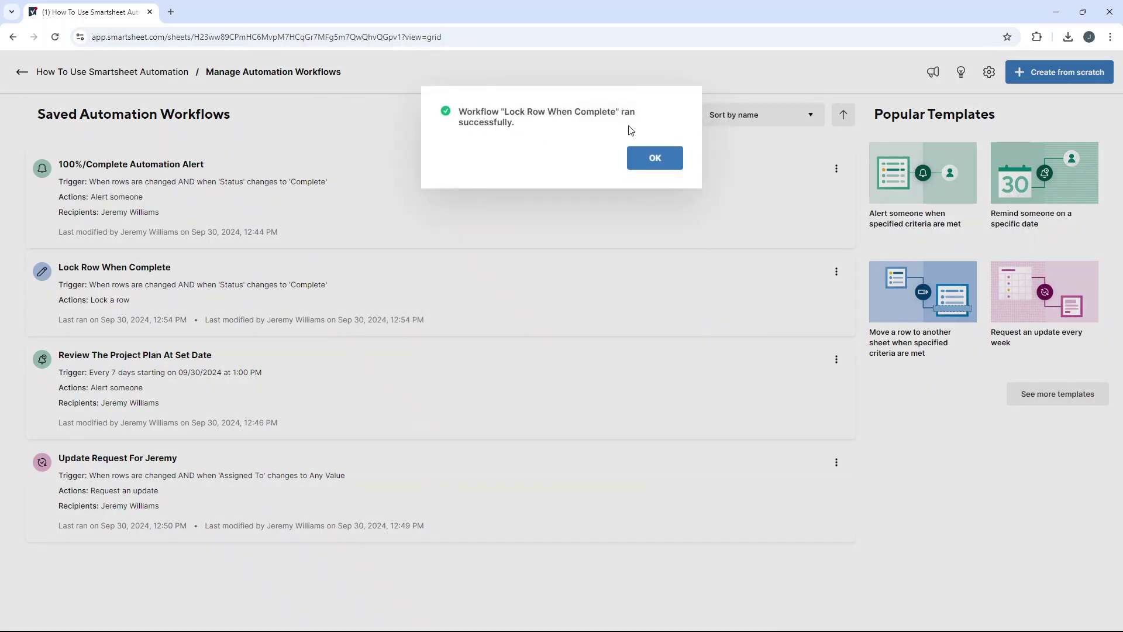
{"action": "left_click", "coordinate": [655, 158]}
{"action": "left_click", "coordinate": [34, 72]}
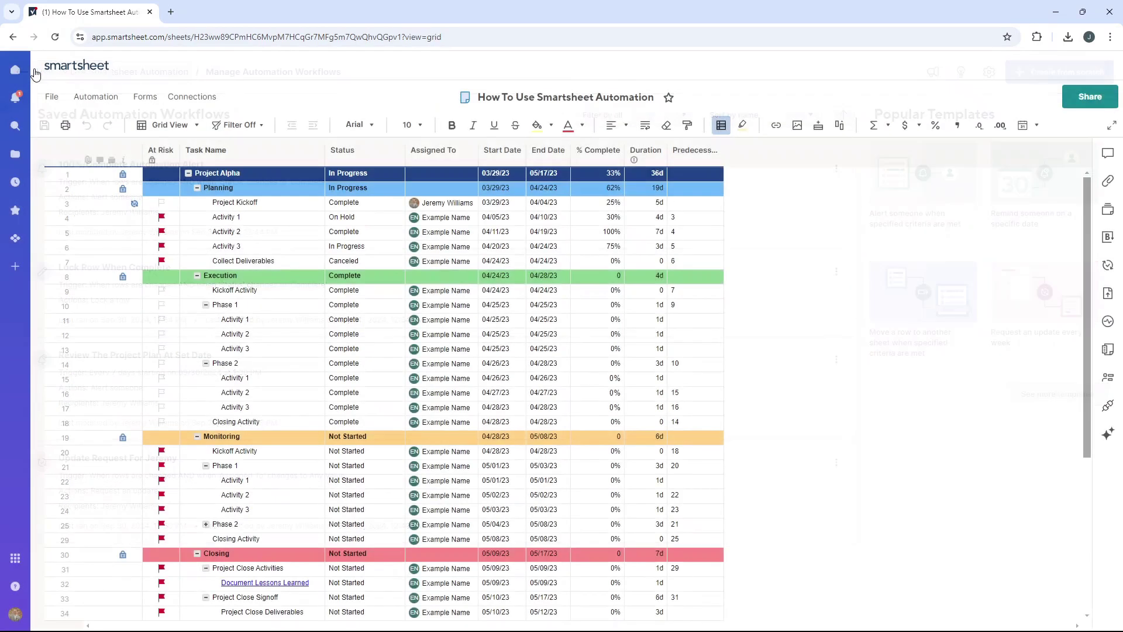
{"action": "left_click", "coordinate": [55, 37]}
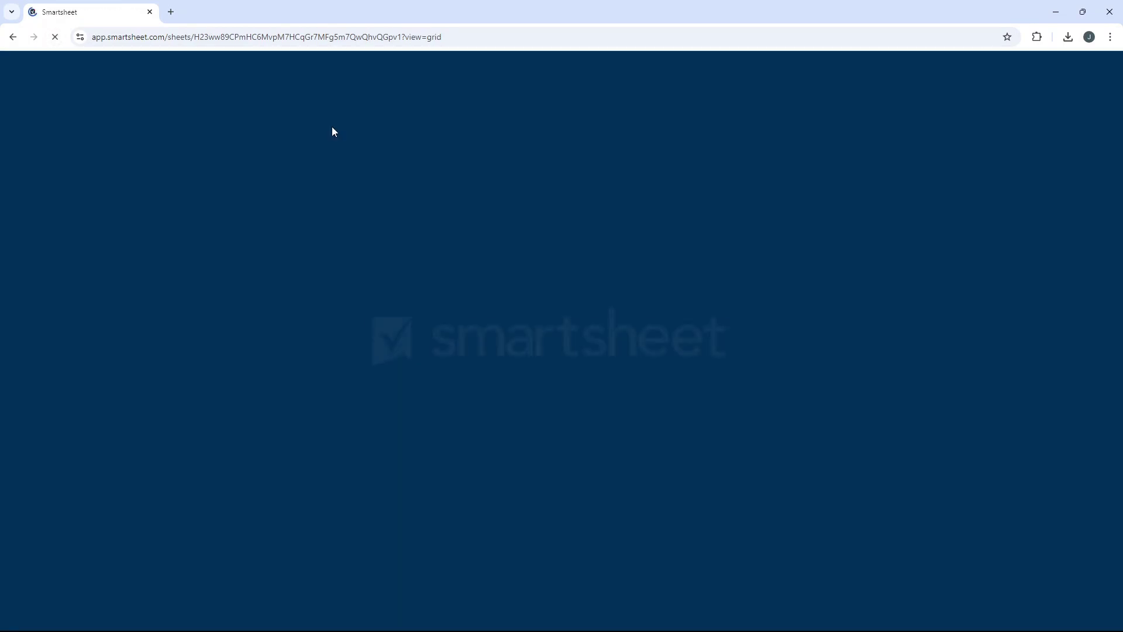